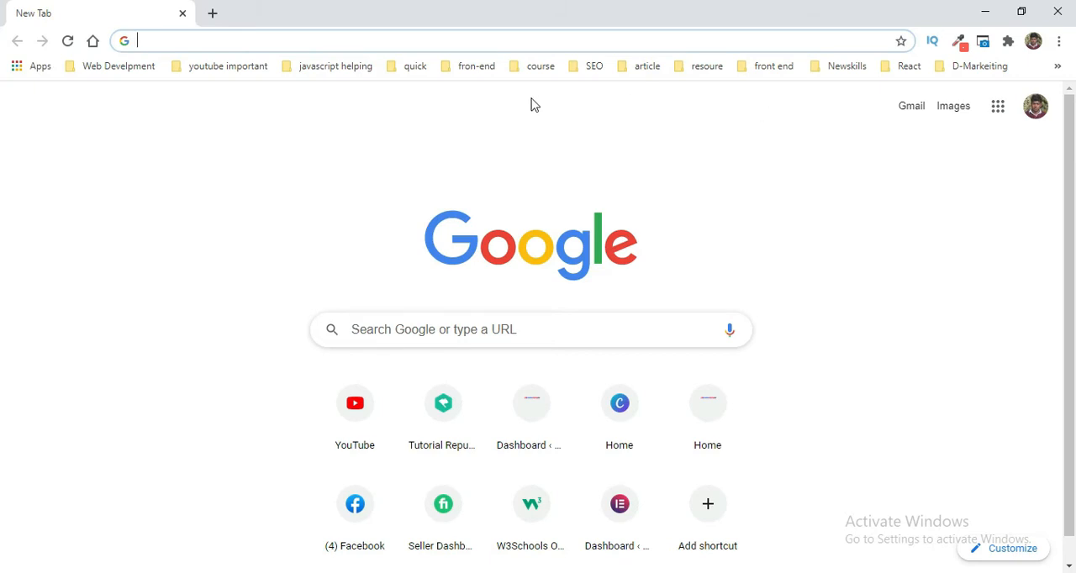
Step: Search Google for "install xampp server"
left_click(544, 44)
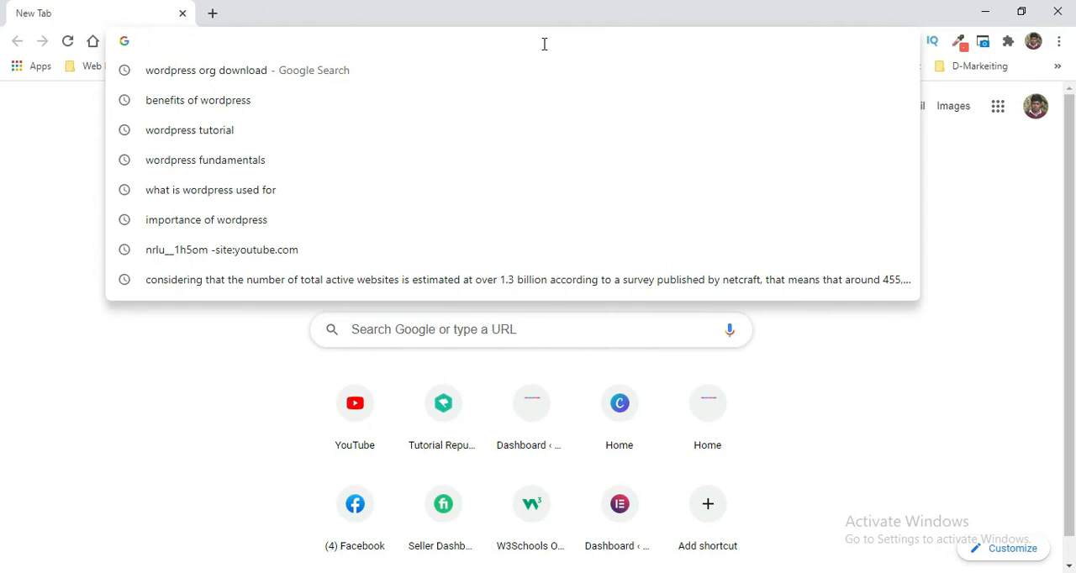
type("i")
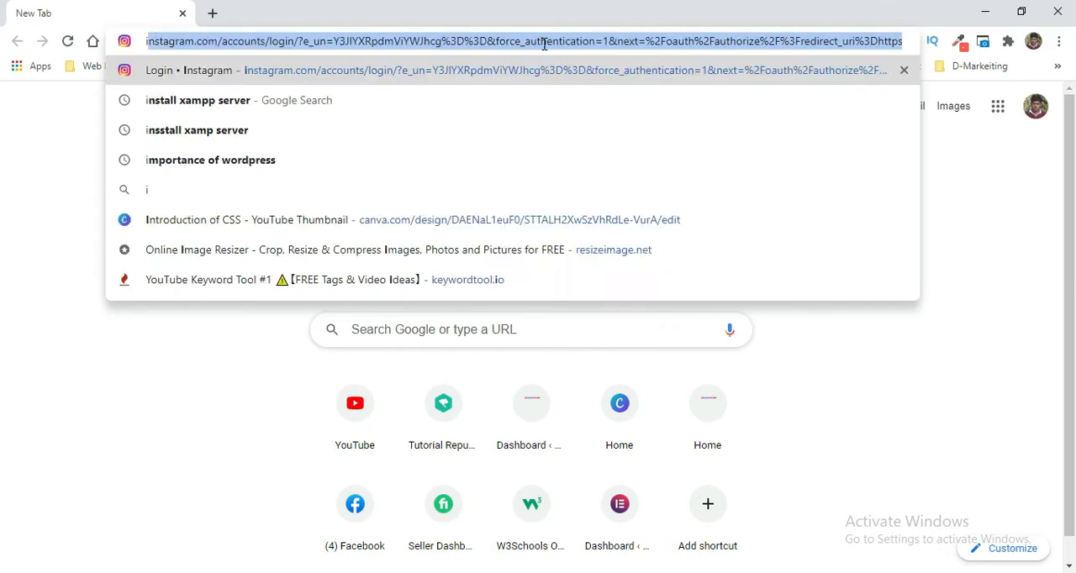
type("nstal")
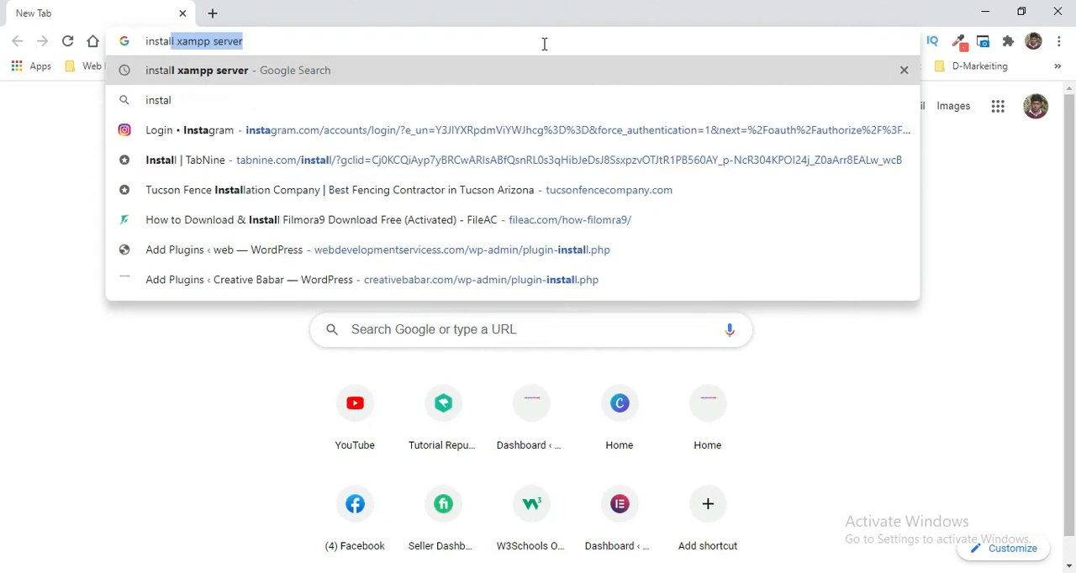
type("l xampp server")
key("Return")
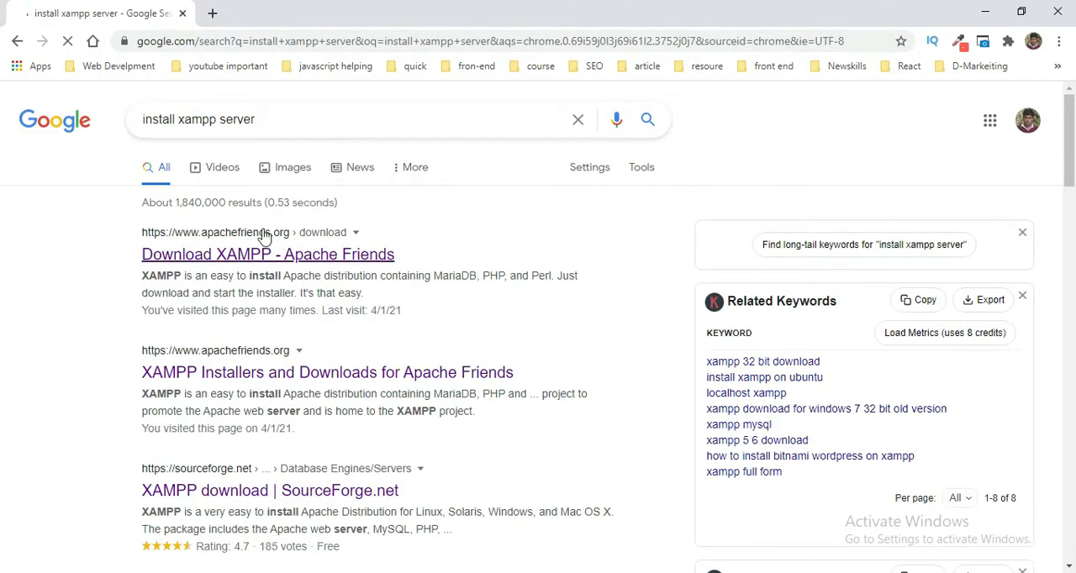
Step: Open the Apache Friends "Download XAMPP" search result in a separate tab and reload it
middle_click(301, 255)
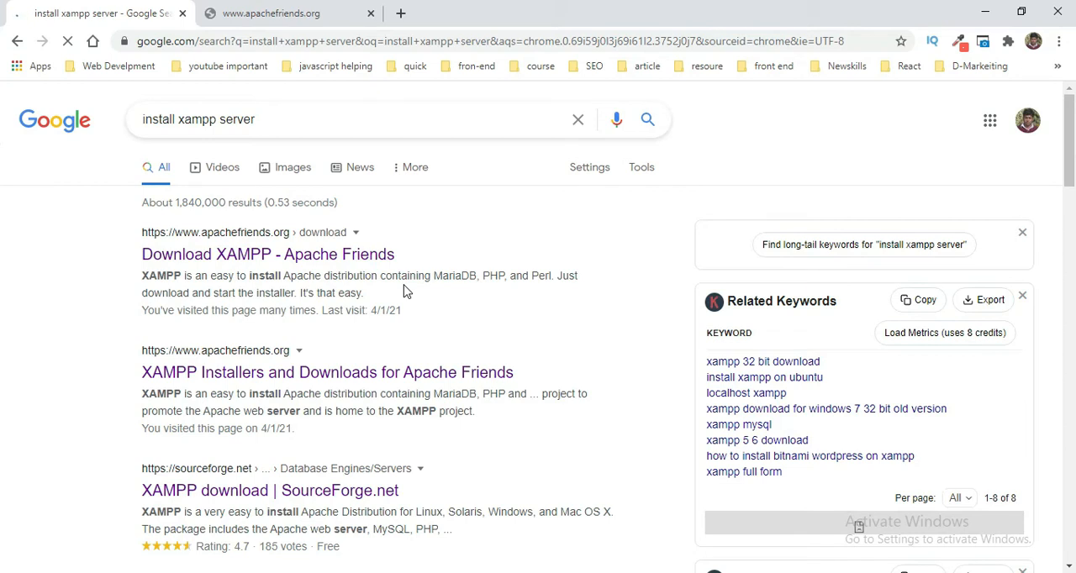
left_click(311, 10)
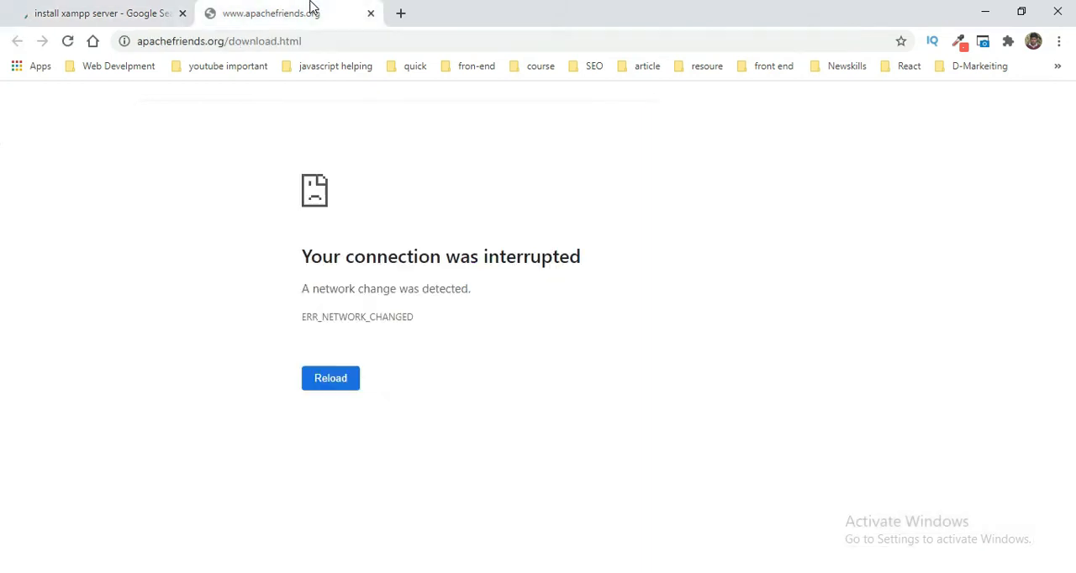
left_click(69, 44)
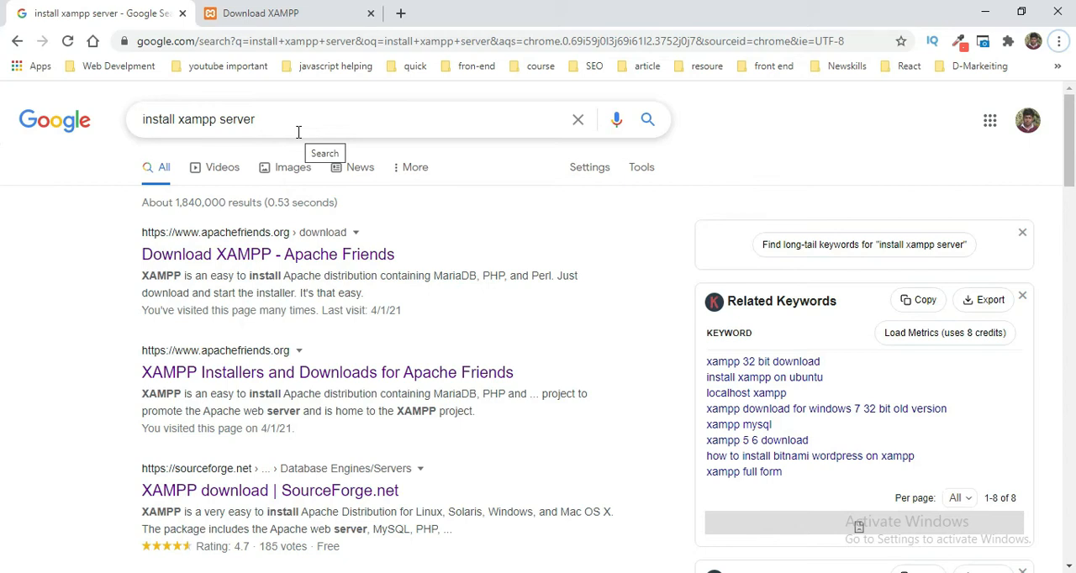
left_click(290, 8)
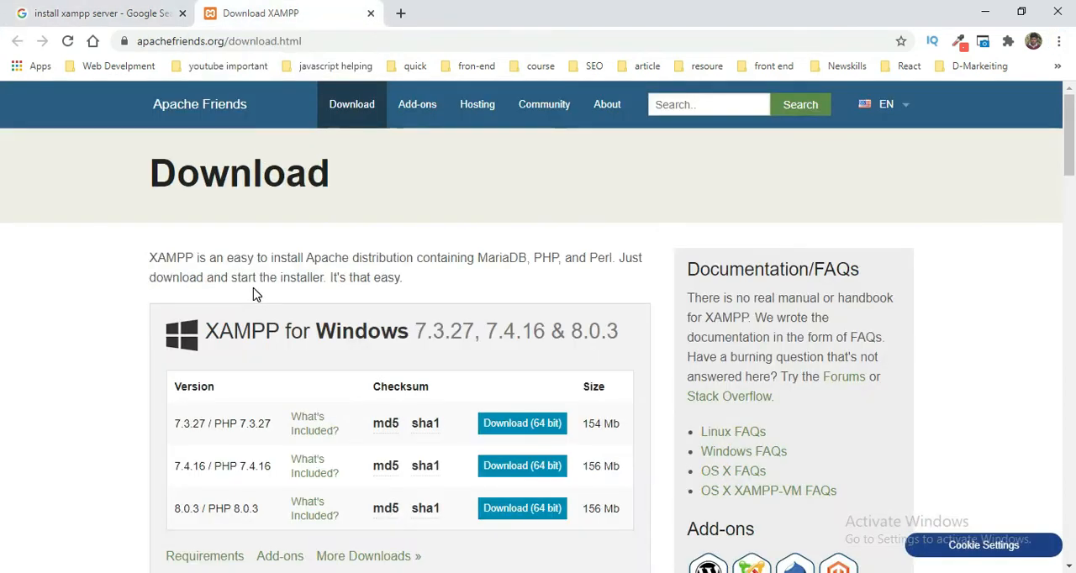
Step: Examine the XAMPP versions offered for Windows, Linux and OS X on the download page
scroll(328, 414, "down", 1)
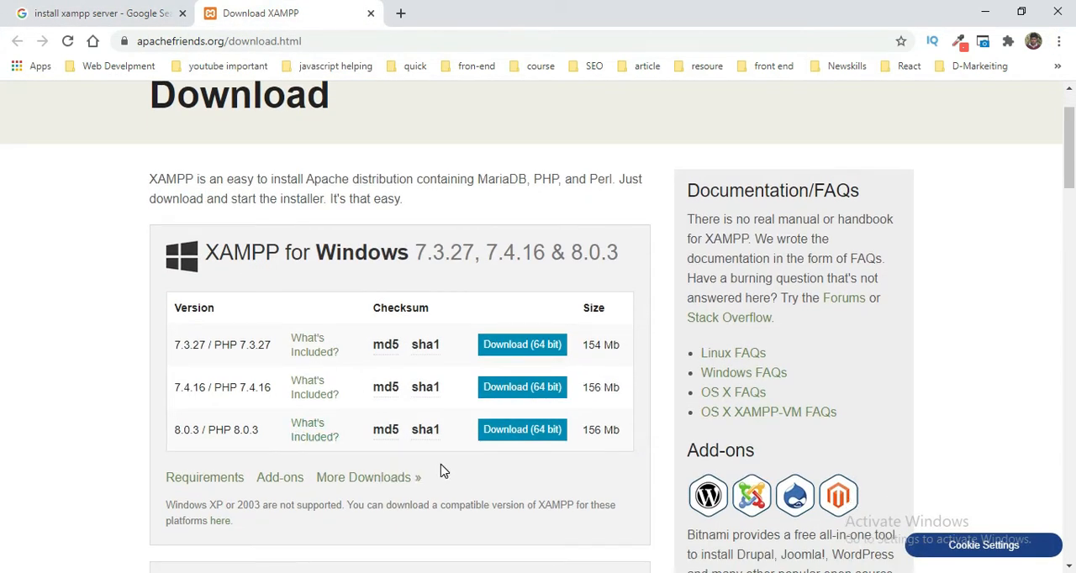
scroll(443, 471, "down", 1)
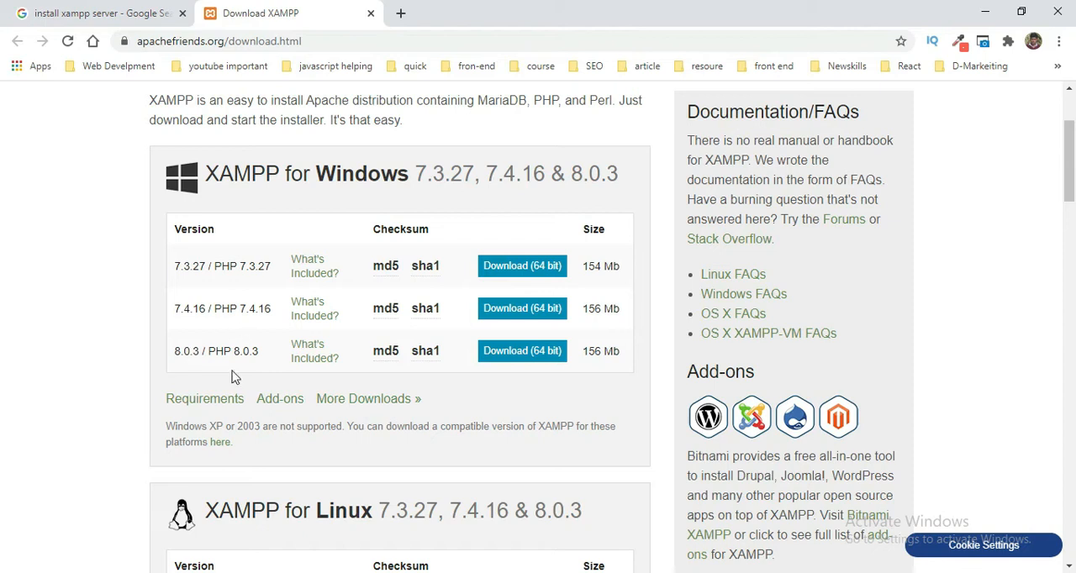
scroll(332, 271, "up", 1)
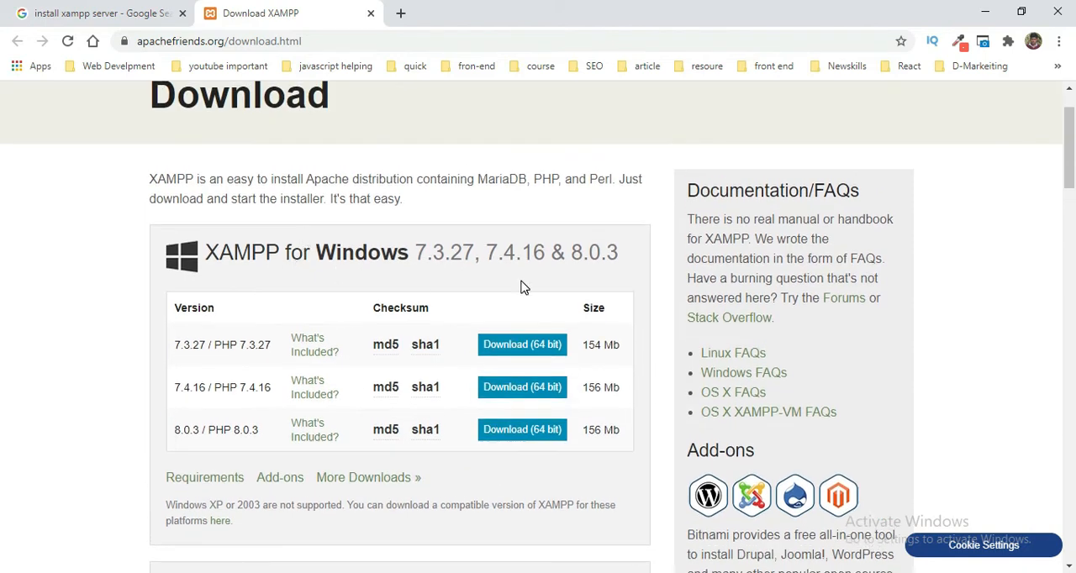
scroll(436, 343, "down", 1)
scroll(429, 344, "down", 3)
scroll(332, 293, "down", 3)
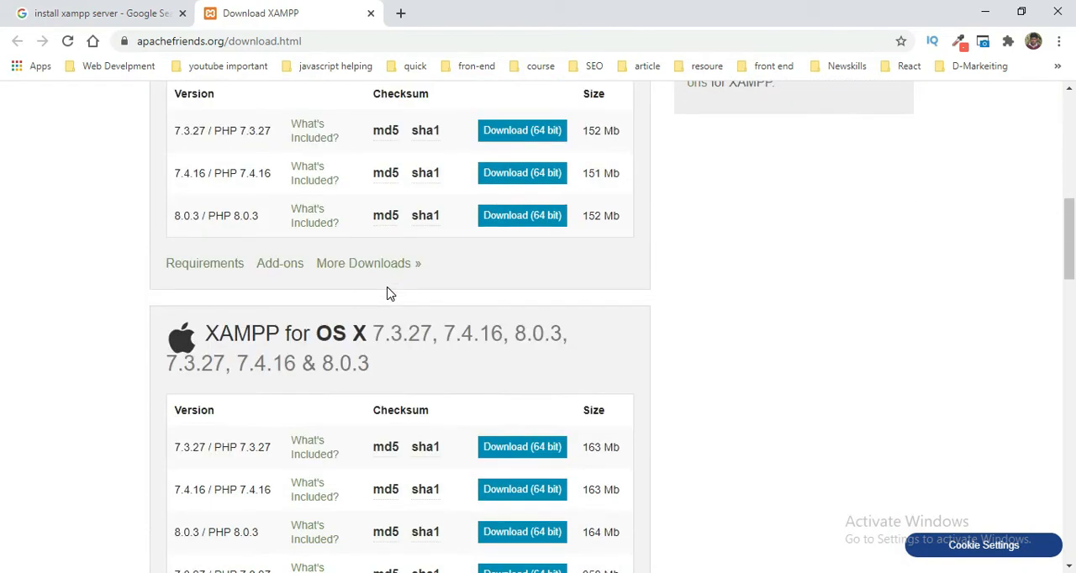
scroll(338, 353, "down", 5)
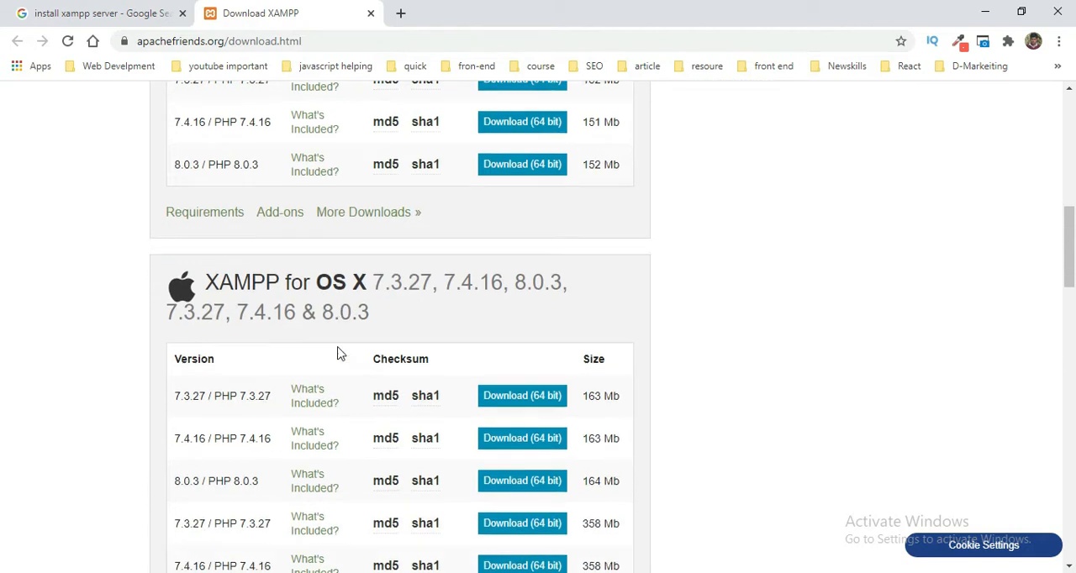
scroll(338, 353, "up", 10)
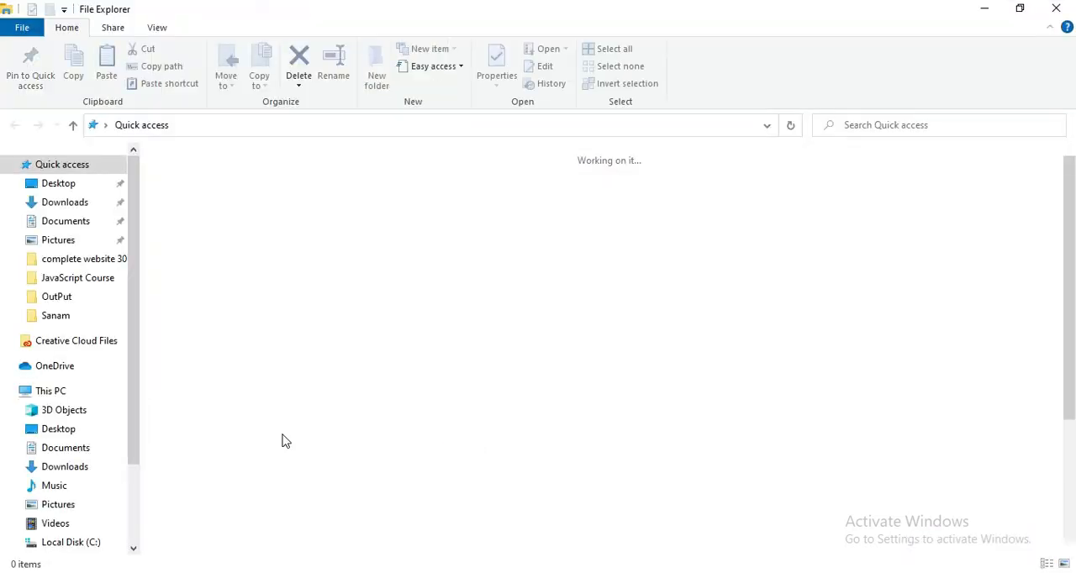
Step: Switch to File Explorer, check the computer's system type in the properties of This PC, and close the System window
left_click(49, 391)
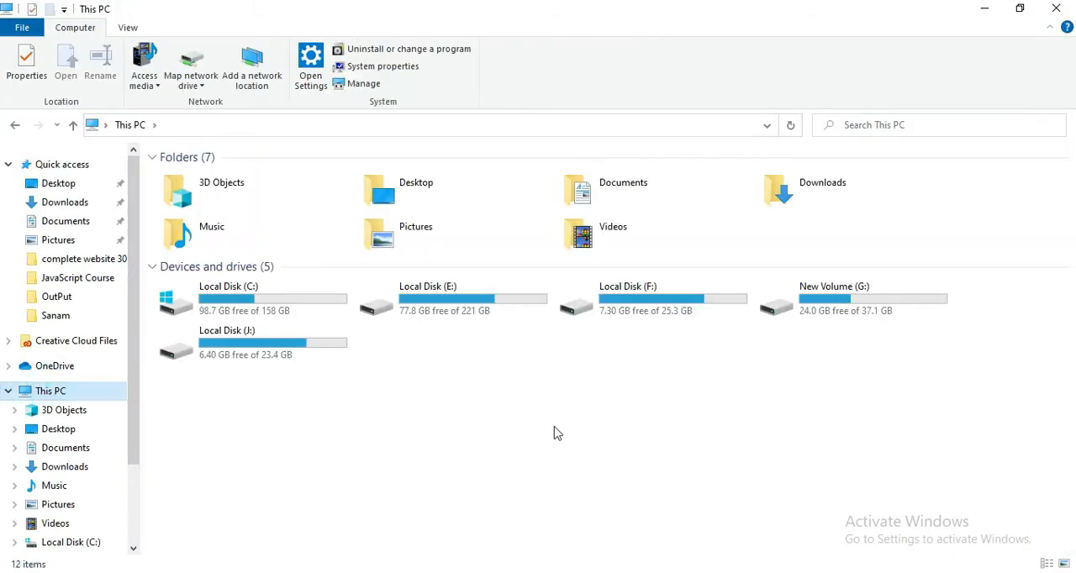
right_click(691, 462)
left_click(750, 445)
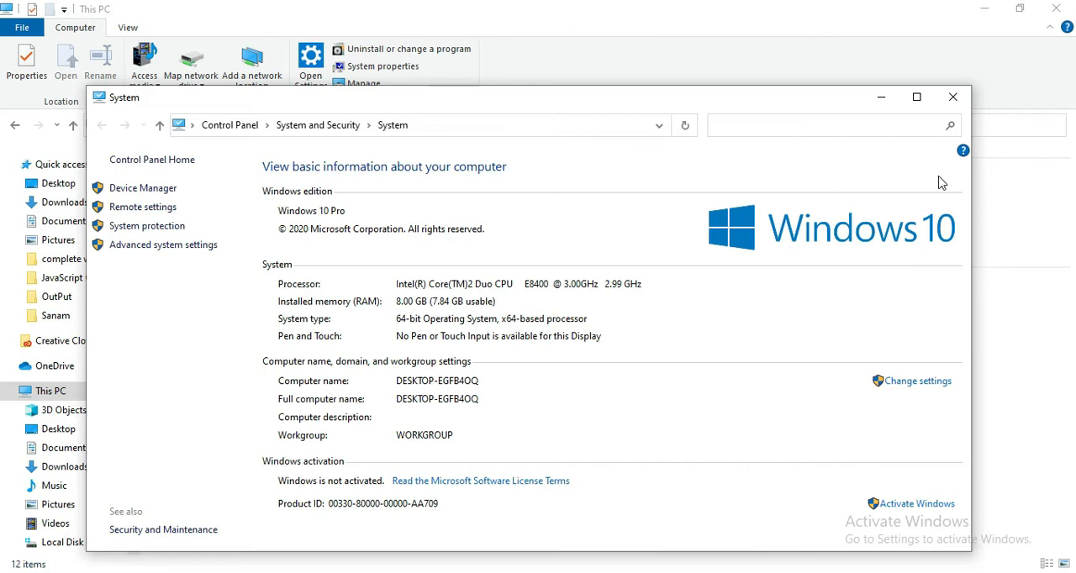
left_click(952, 98)
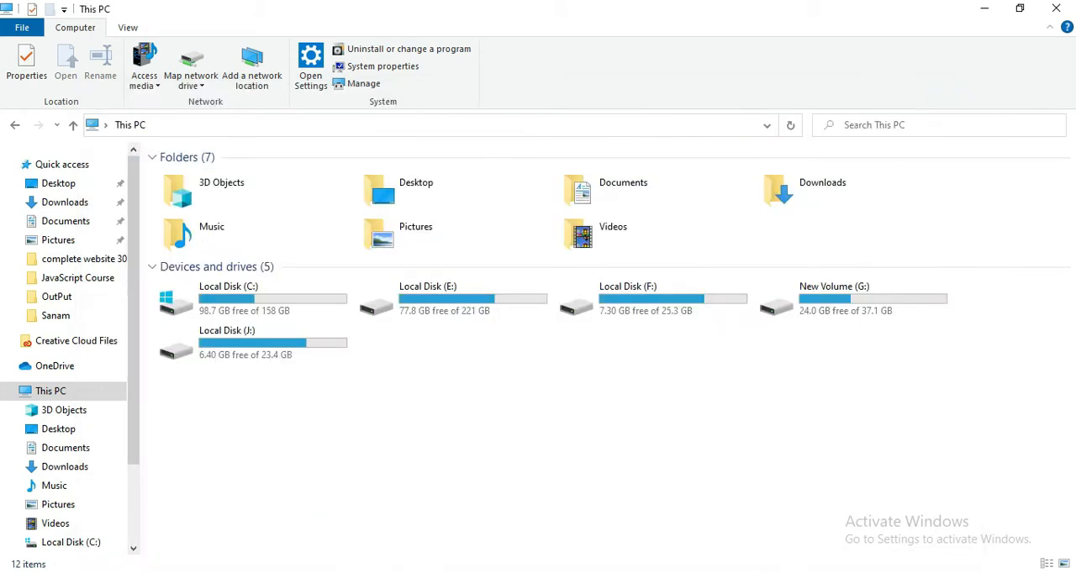
Step: Switch back to Chrome and try to download the 64-bit XAMPP 8.0.3 / PHP 8.0.3 installer for Windows
mouse_move(330, 572)
left_click(353, 517)
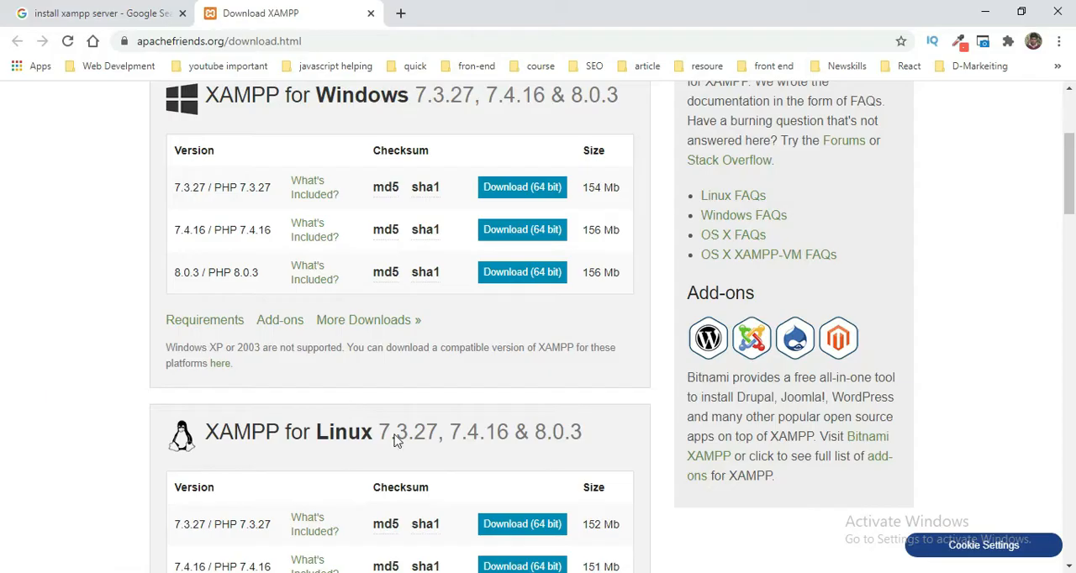
left_click(529, 279)
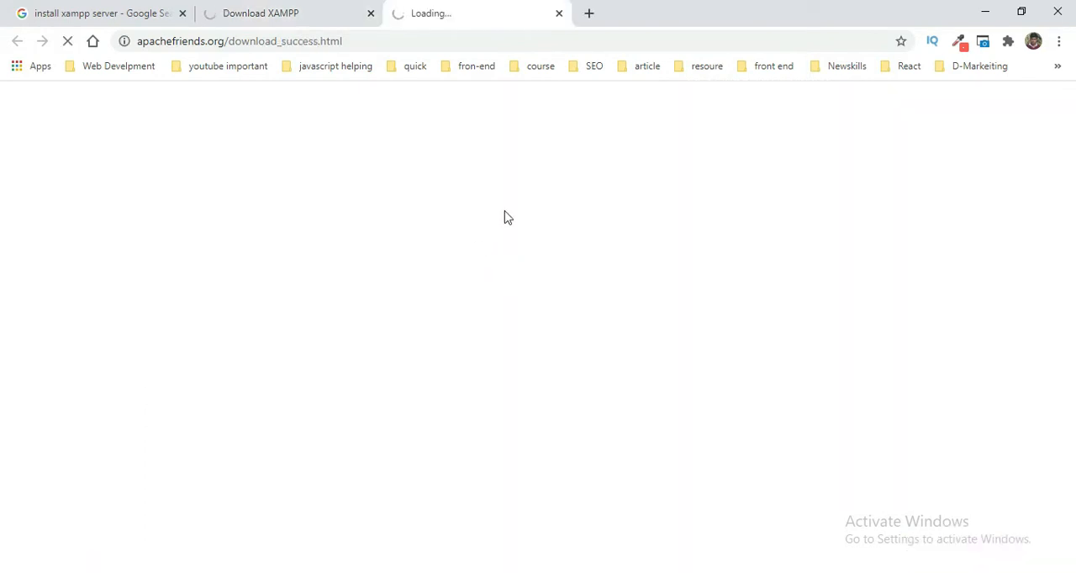
left_click(303, 14)
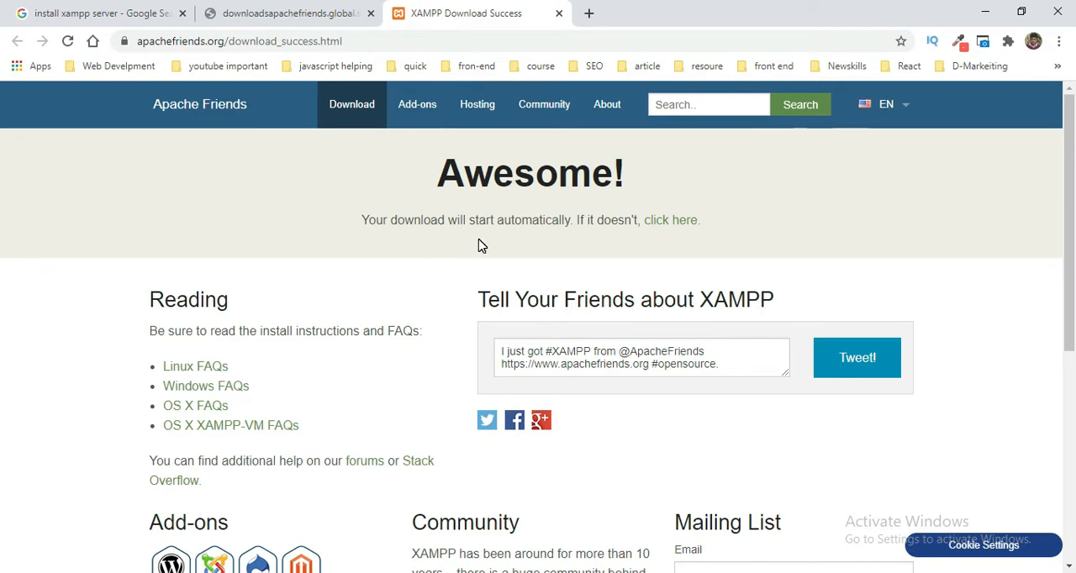
Step: Open the alternative SourceForge download page for XAMPP and request the latest version, xampp-windows-x64-7.4.16-0-VC15-installer.exe
left_click(688, 221)
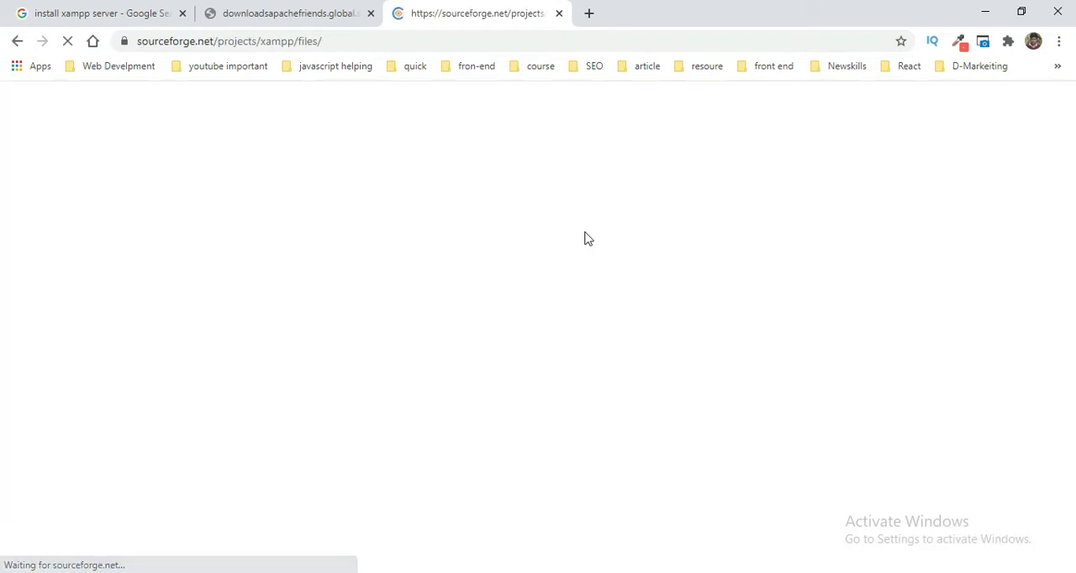
scroll(297, 340, "down", 3)
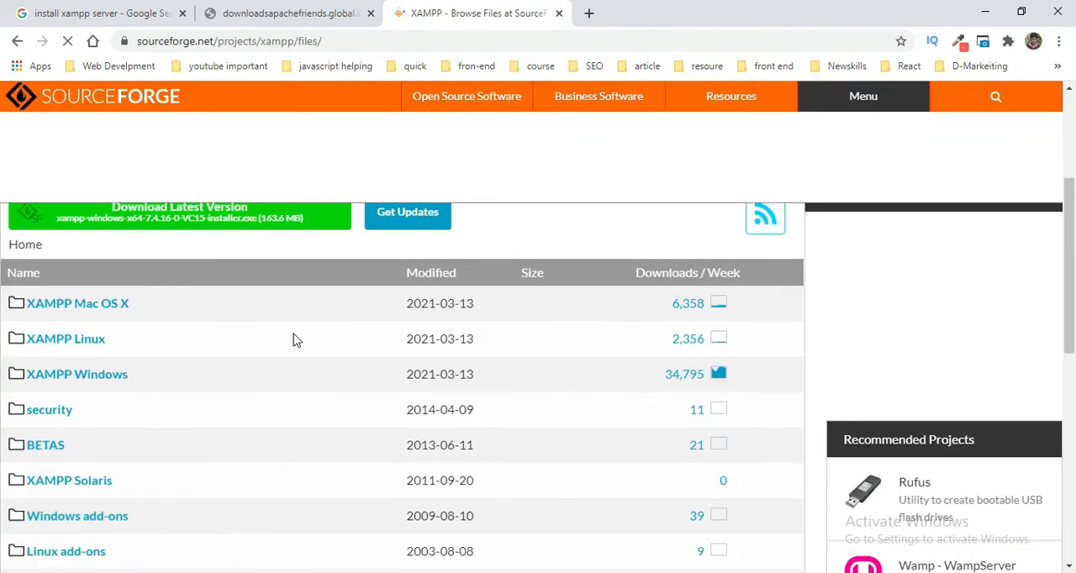
scroll(263, 249, "up", 3)
left_click(235, 444)
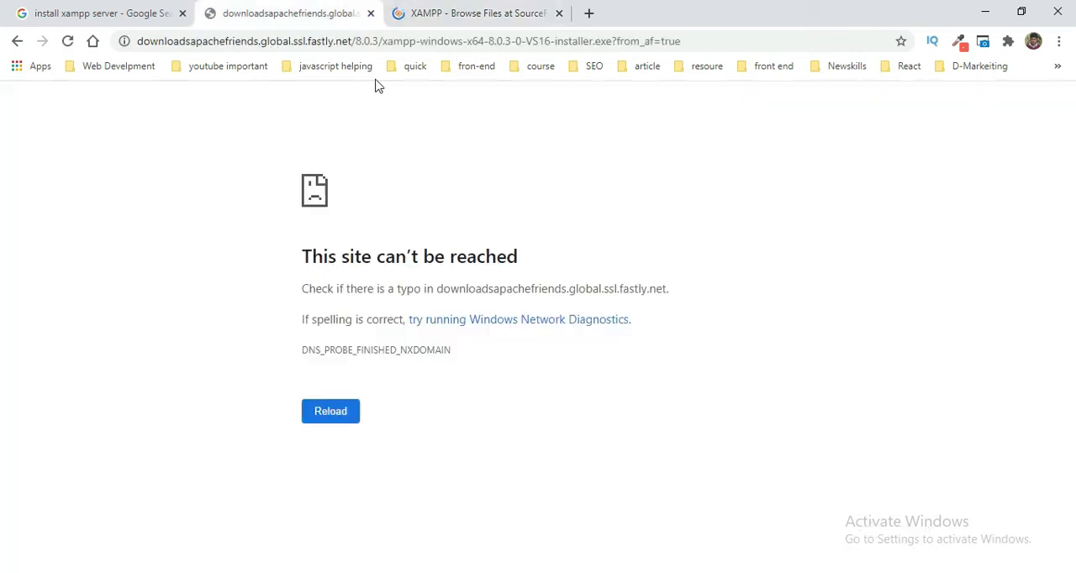
Step: Reopen the XAMPP download page from the Google results and go to the Apache Friends home page
left_click(191, 7)
left_click(269, 255)
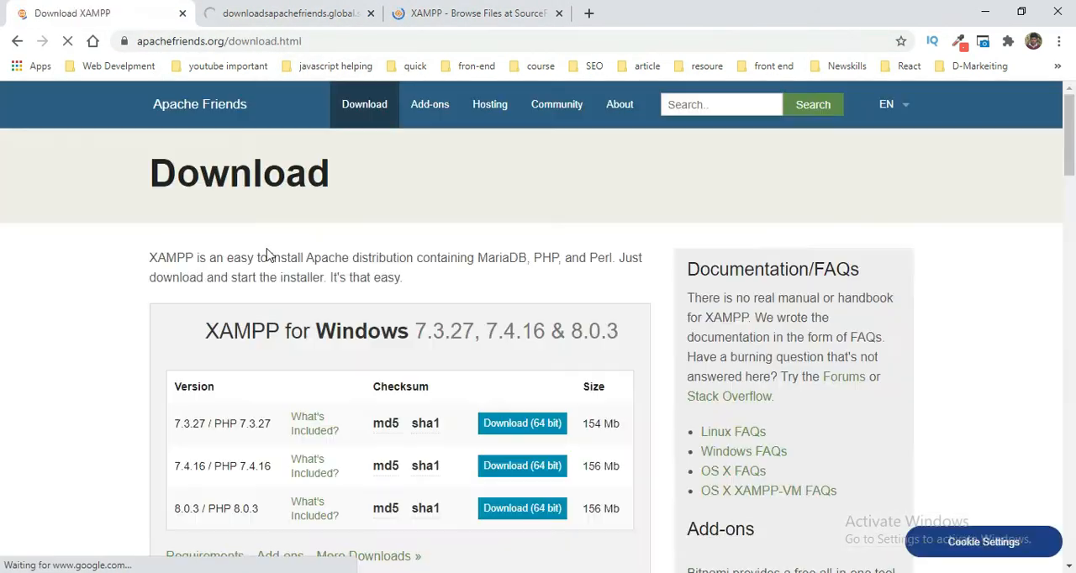
scroll(342, 244, "down", 1)
scroll(344, 247, "down", 1)
scroll(294, 219, "up", 3)
left_click(202, 105)
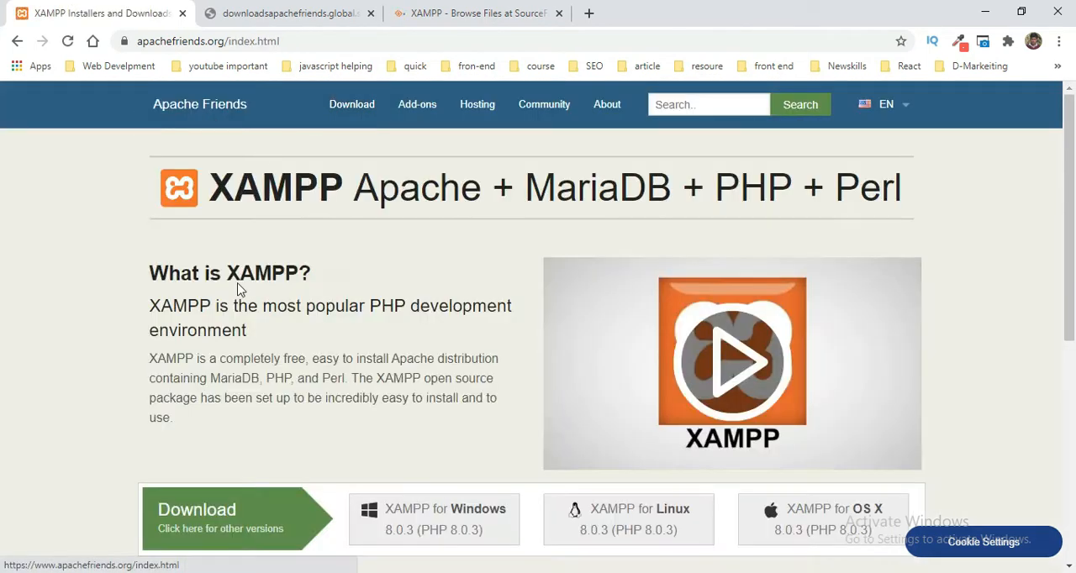
Step: Try to download XAMPP for Windows 8.0.3 (PHP 8.0.3) from the home page and close the earlier installer download tab
scroll(238, 288, "down", 3)
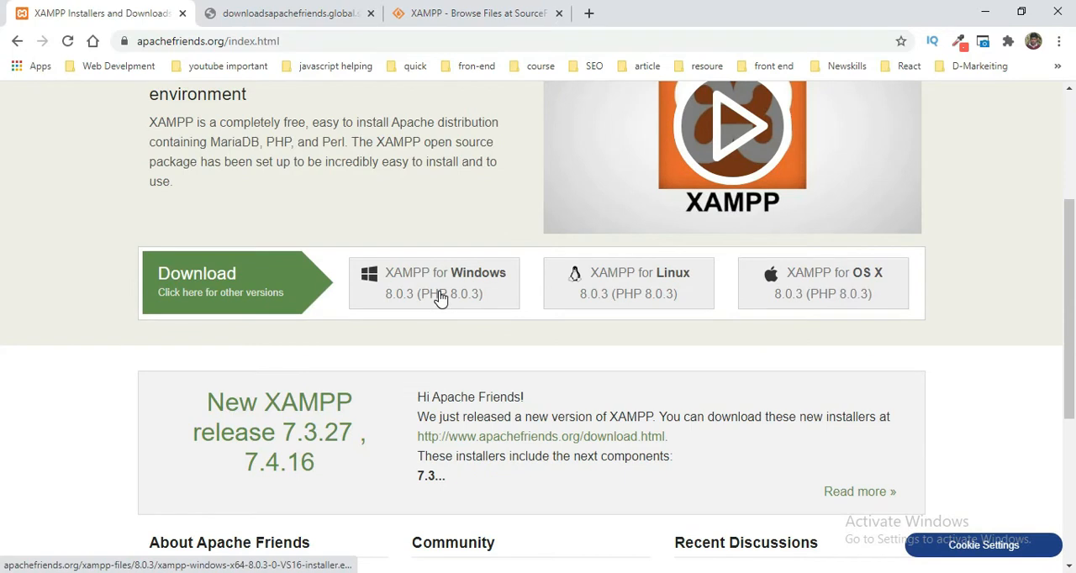
left_click(440, 299)
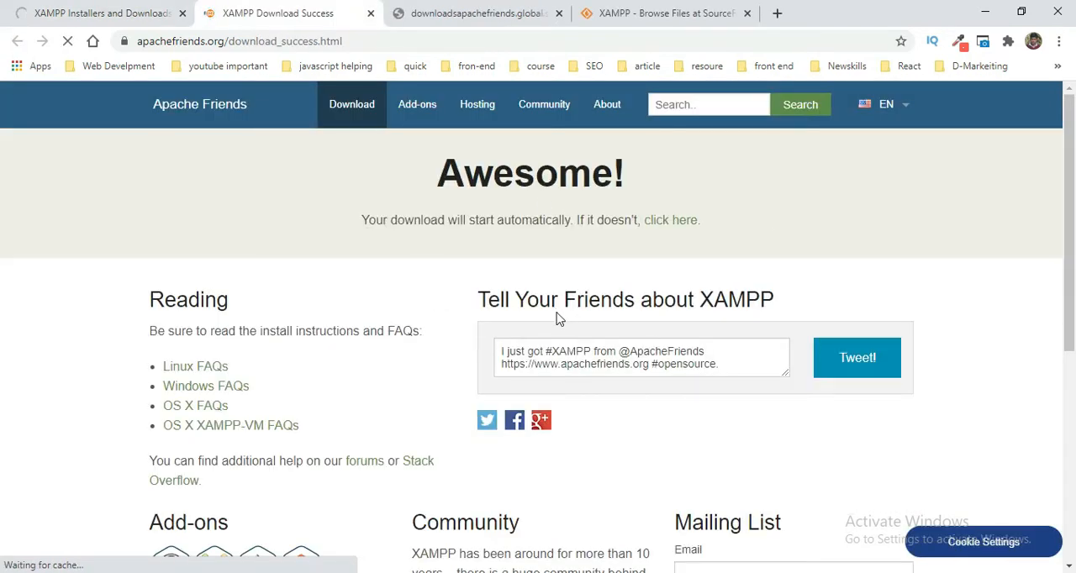
left_click(494, 10)
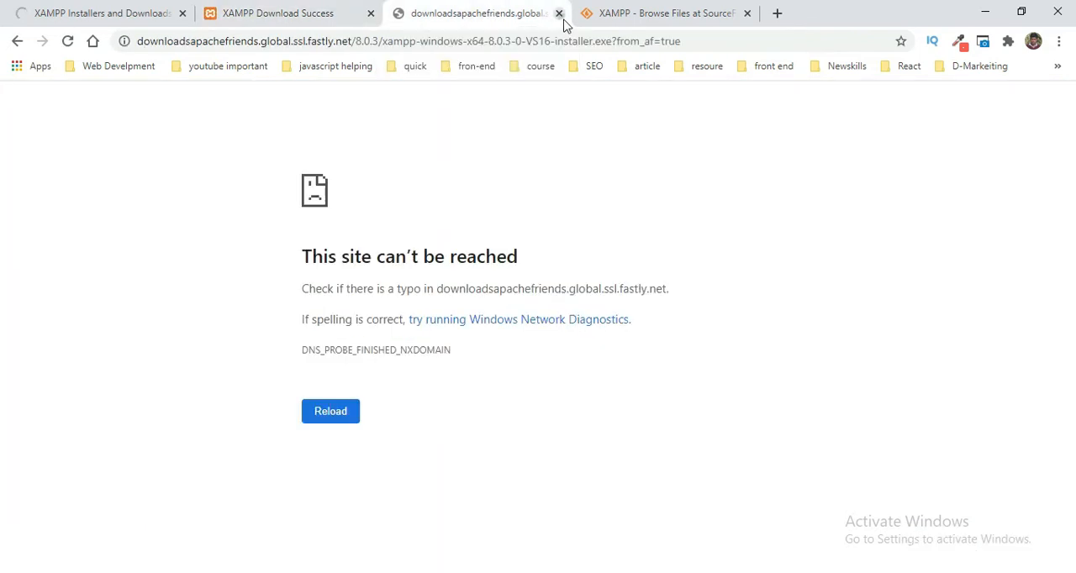
left_click(559, 13)
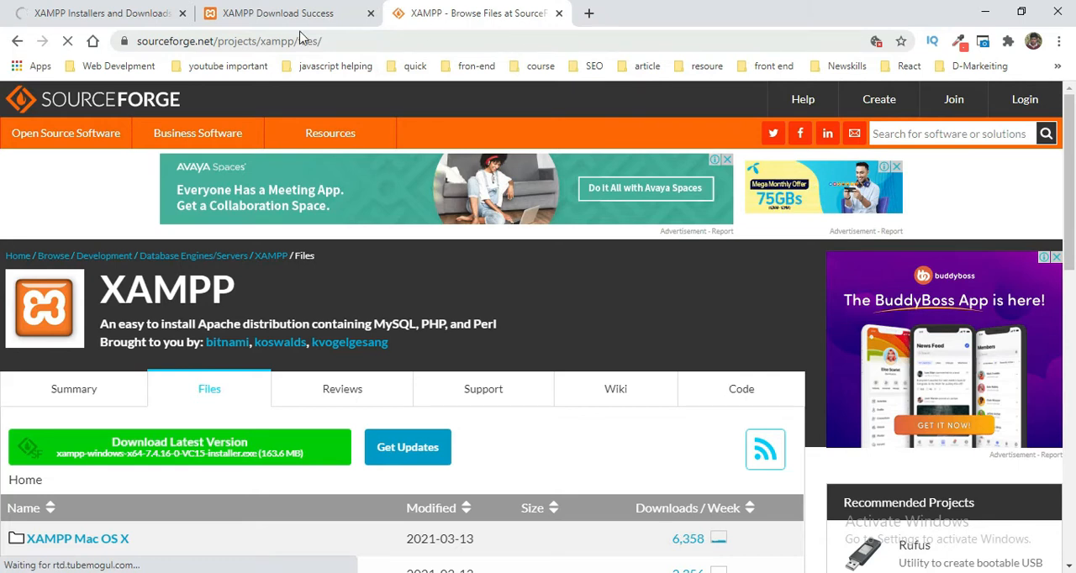
Step: Request the latest XAMPP version, xampp-windows-x64-7.4.16-0-VC15-installer.exe, again from the SourceForge files page
key("ctrl+shift+Tab")
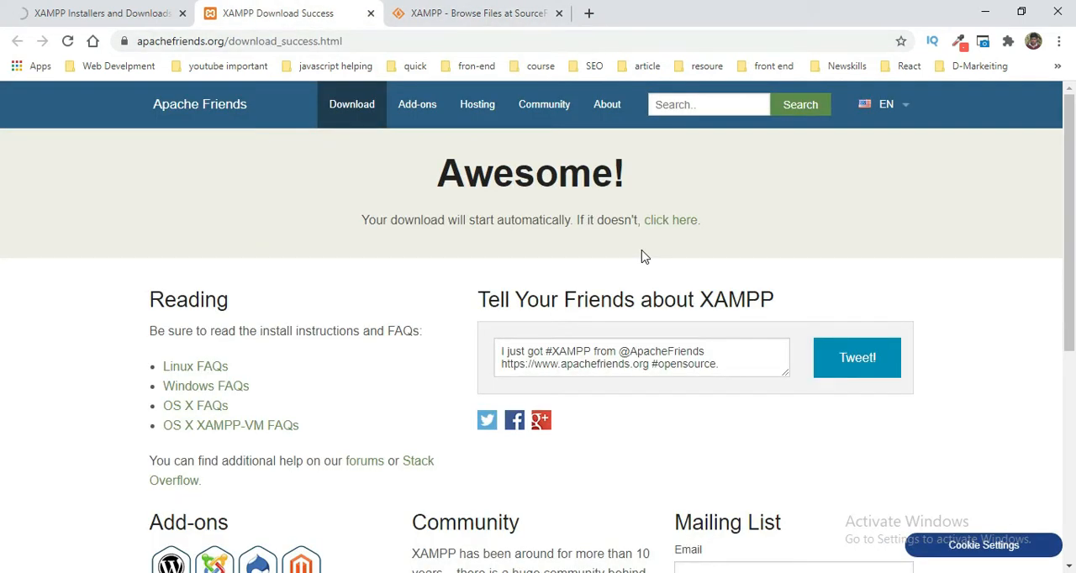
left_click(480, 10)
scroll(216, 374, "down", 1)
left_click(218, 374)
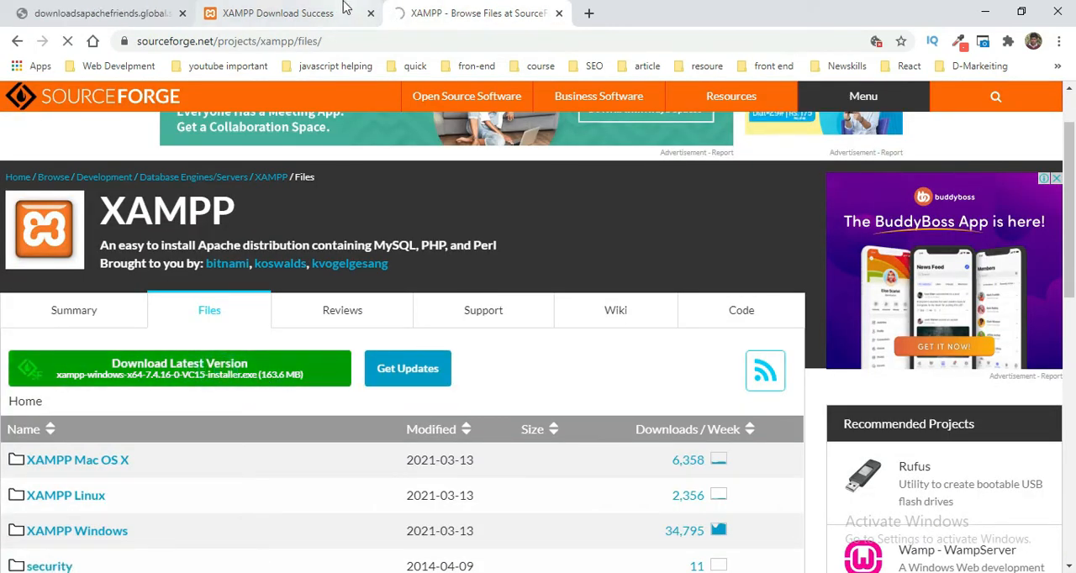
key("ctrl+shift+Tab")
left_click(443, 7)
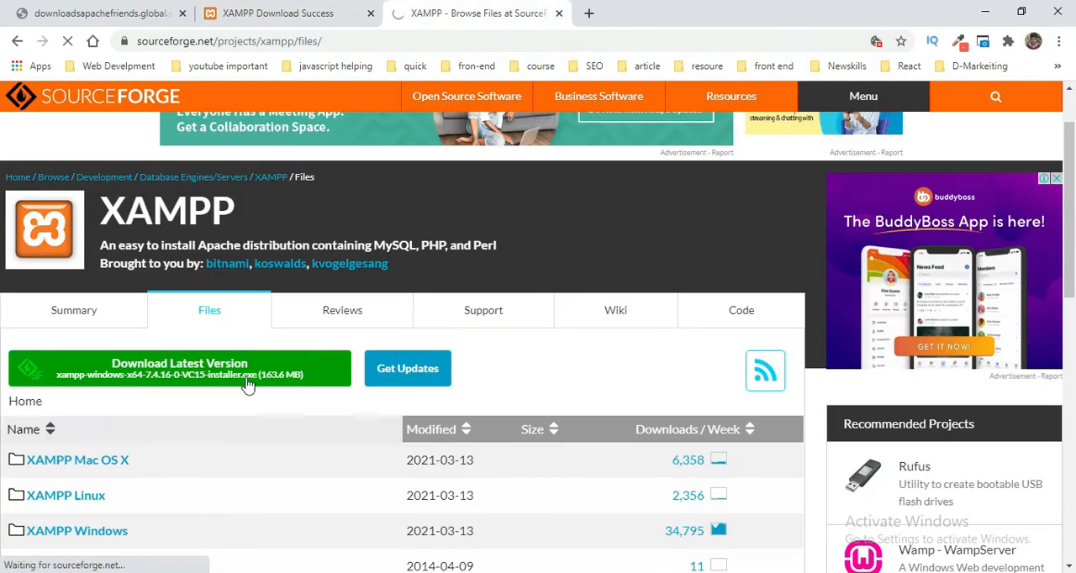
scroll(231, 412, "down", 2)
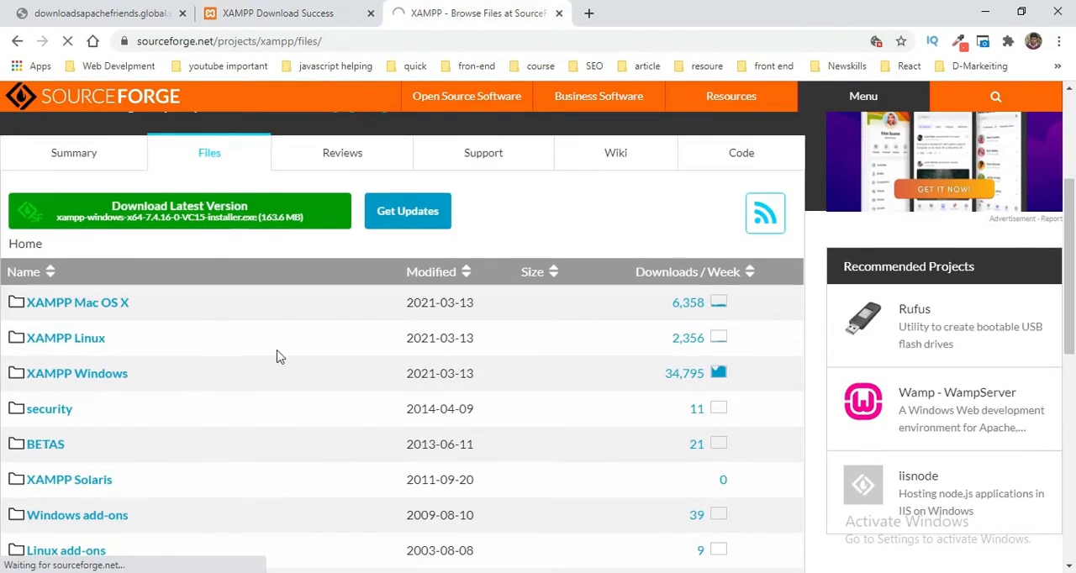
Step: Switch to File Explorer and launch the xampp-windows-x64-7.4.16-0-VC15-installer from the Downloads folder
left_click(298, 14)
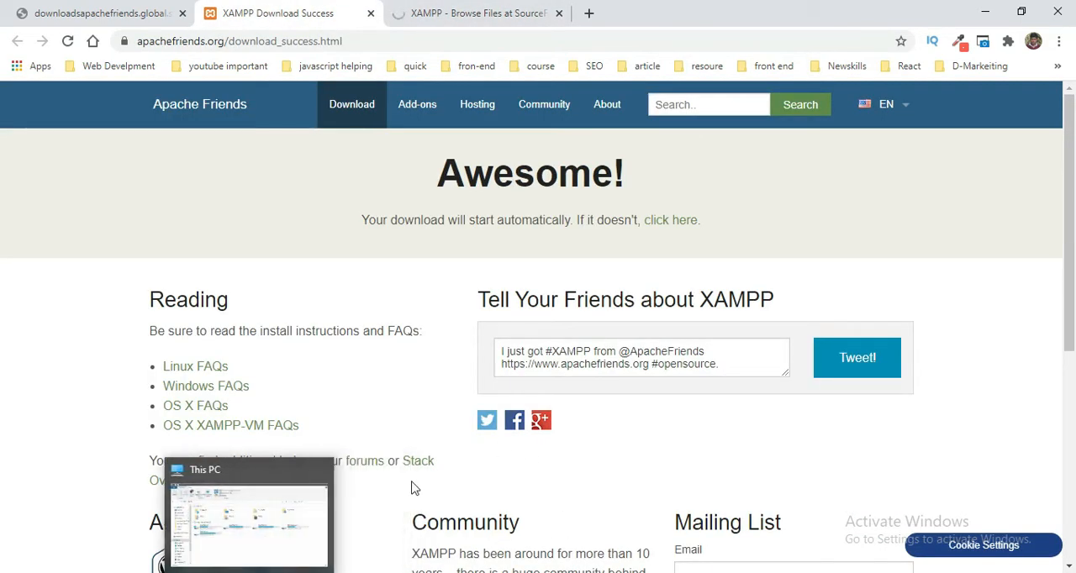
left_click(234, 517)
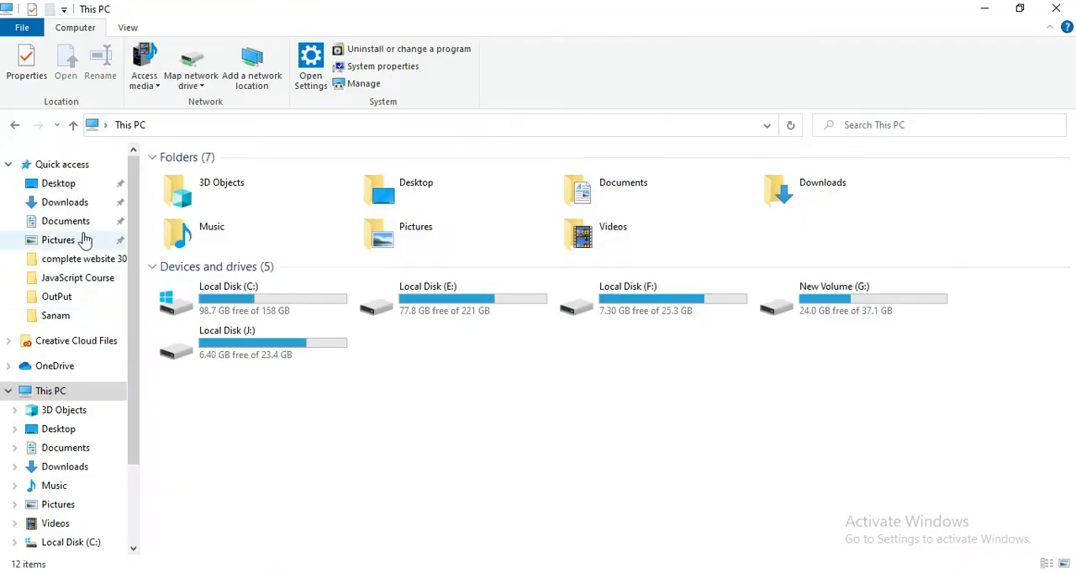
left_click(84, 203)
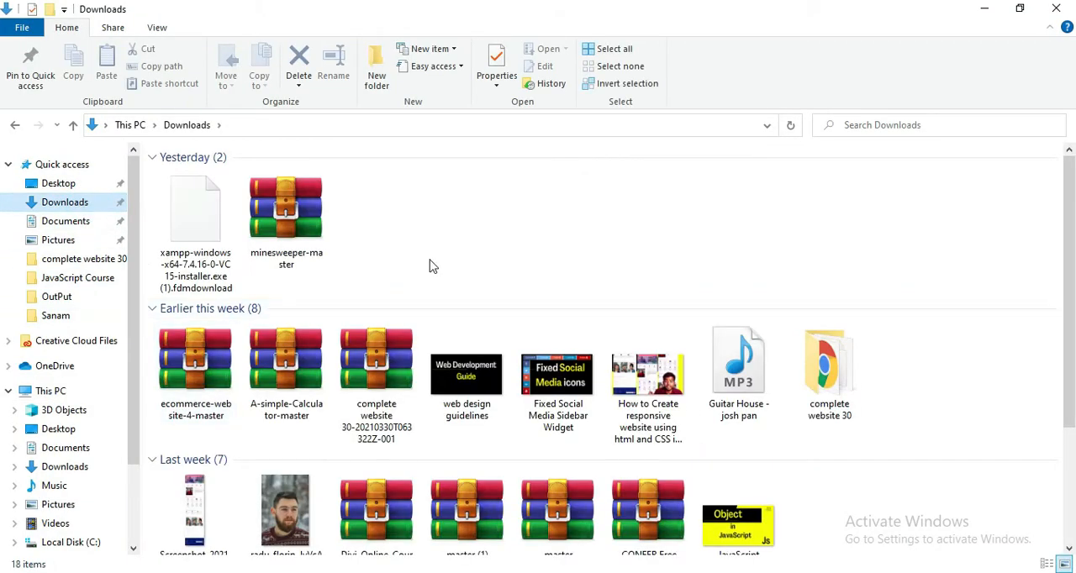
scroll(432, 264, "down", 3)
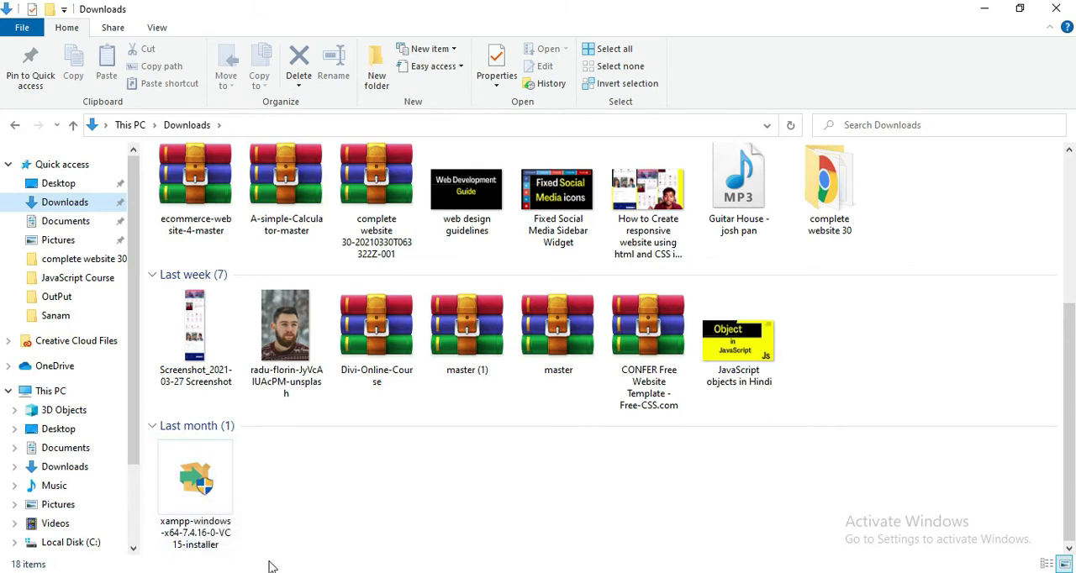
double_click(215, 487)
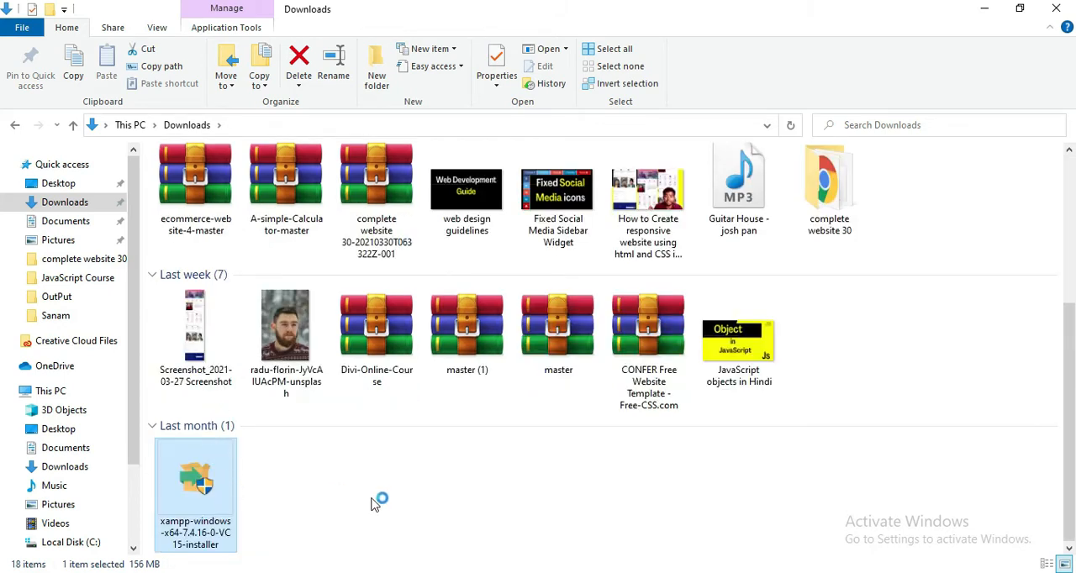
Step: Return to Chrome, cancel the running download of xampp-windows-x64-7.4.16-0-VC15-installer (1).exe and remove its entry from the downloads list
mouse_move(327, 572)
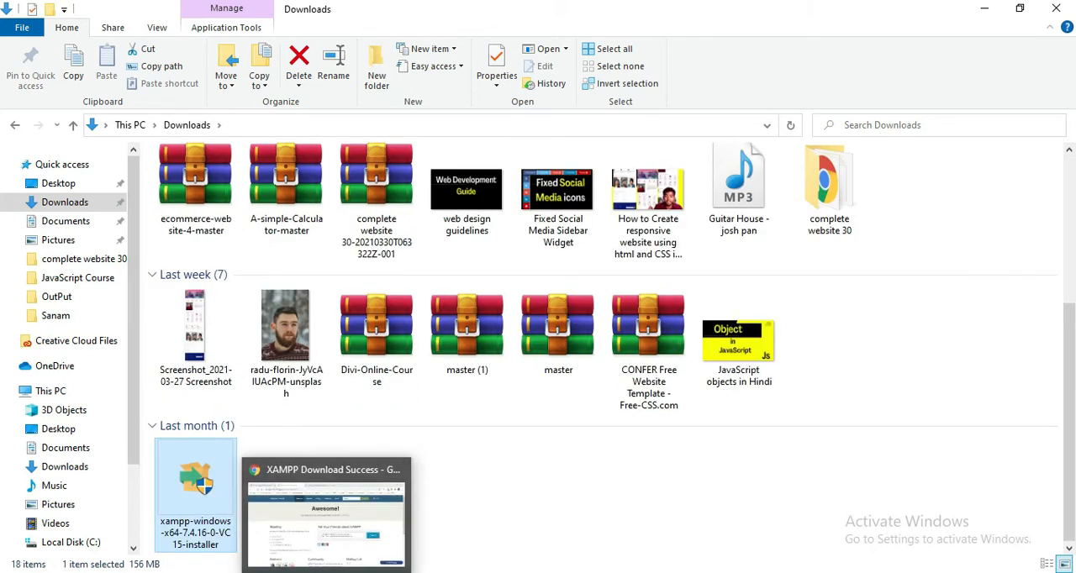
left_click(326, 521)
scroll(524, 330, "down", 2)
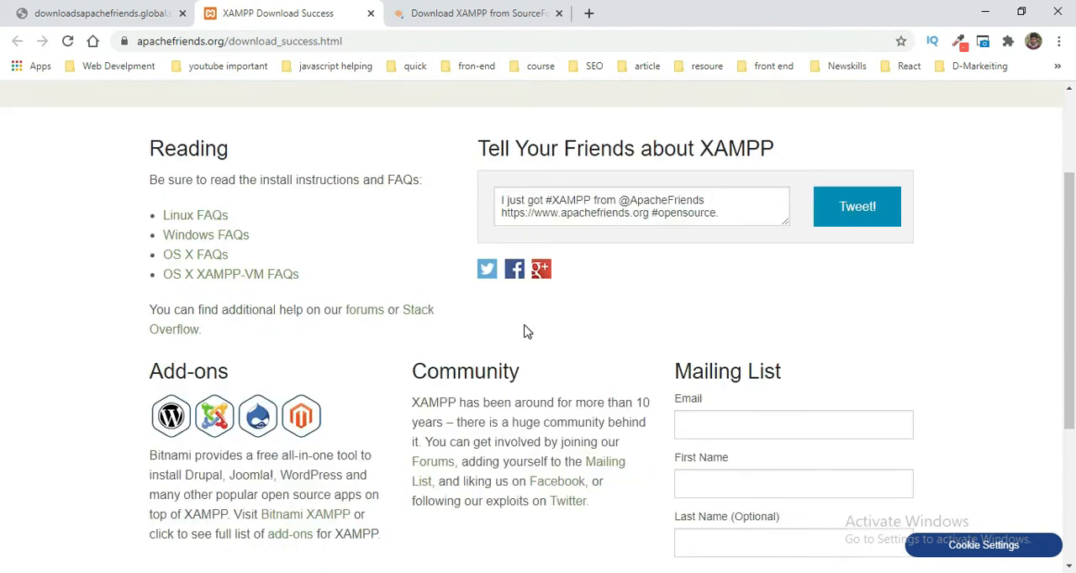
scroll(524, 331, "down", 2)
scroll(515, 295, "down", 1)
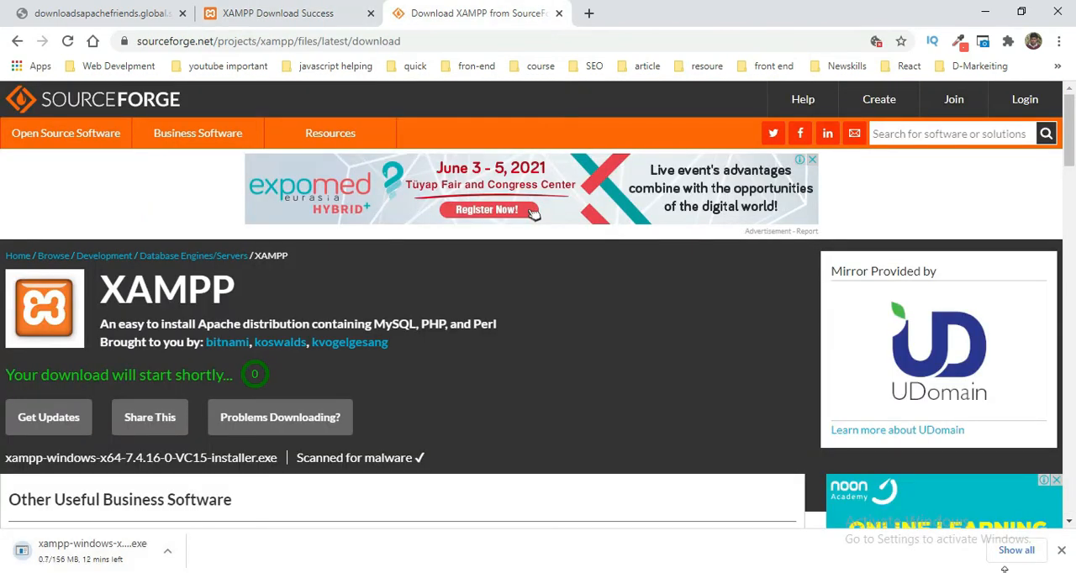
key("ctrl+j")
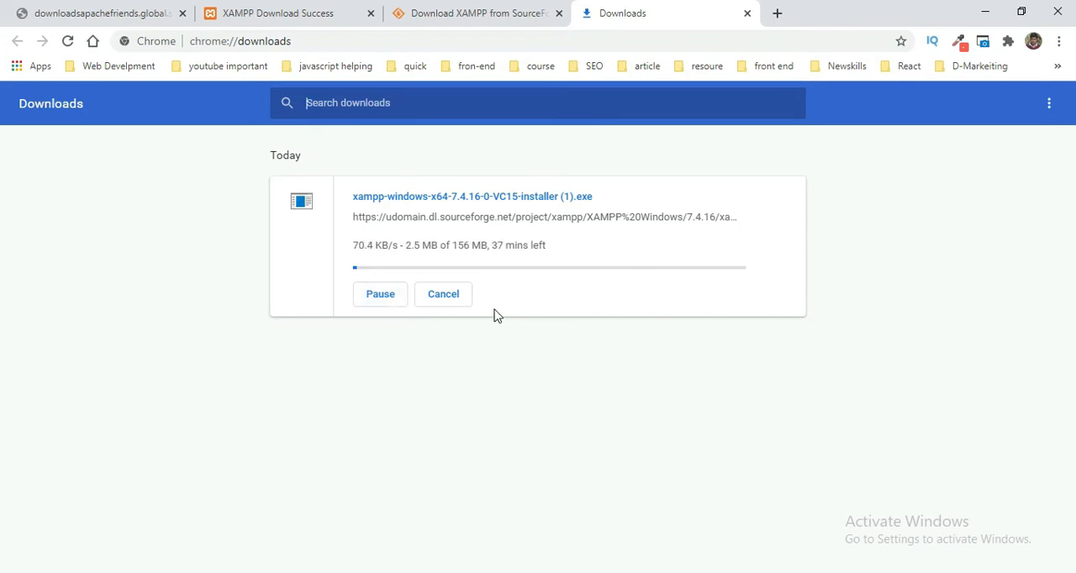
left_click(370, 299)
left_click(448, 304)
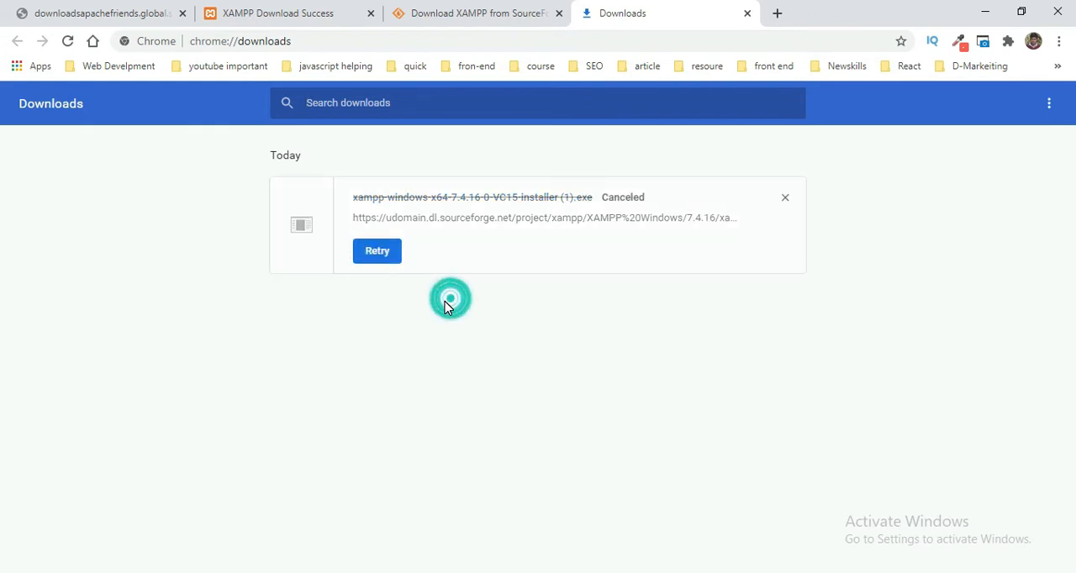
left_click(785, 196)
Step: Switch back to File Explorer, go to This PC and close the window
mouse_move(249, 572)
left_click(249, 521)
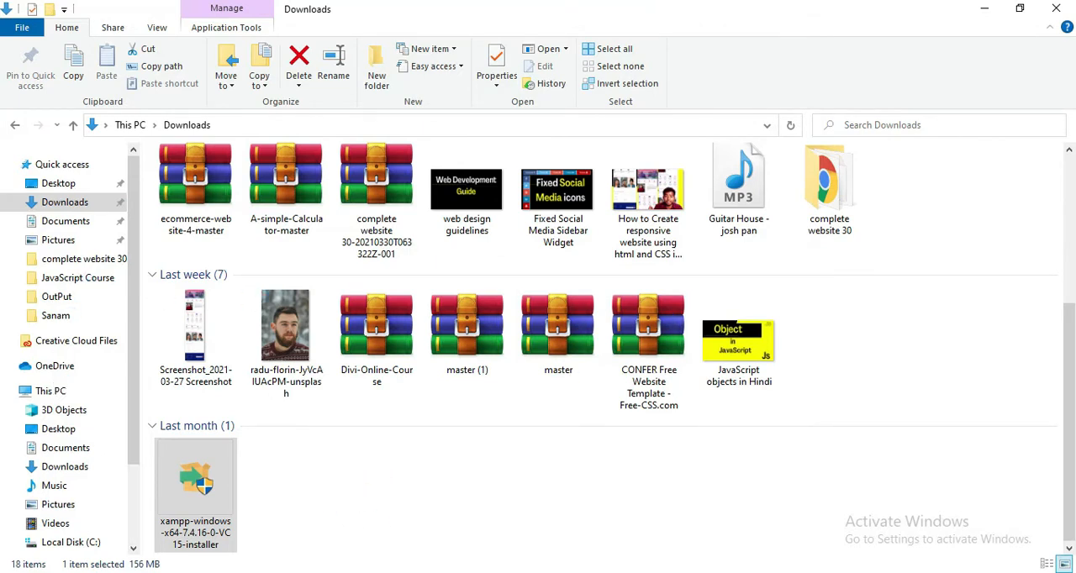
left_click(49, 391)
right_click(570, 425)
left_click(623, 327)
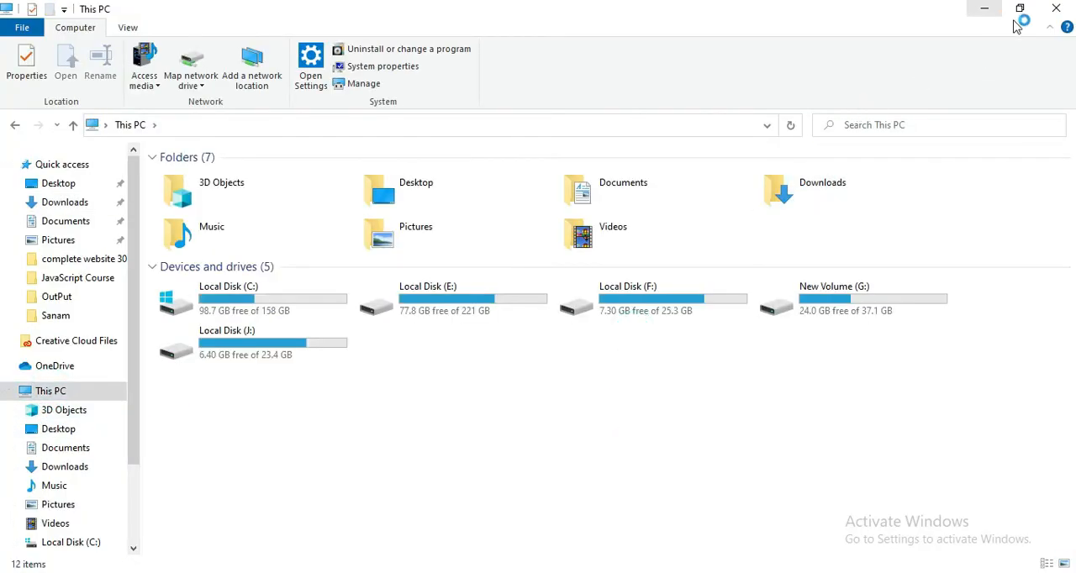
left_click(1054, 8)
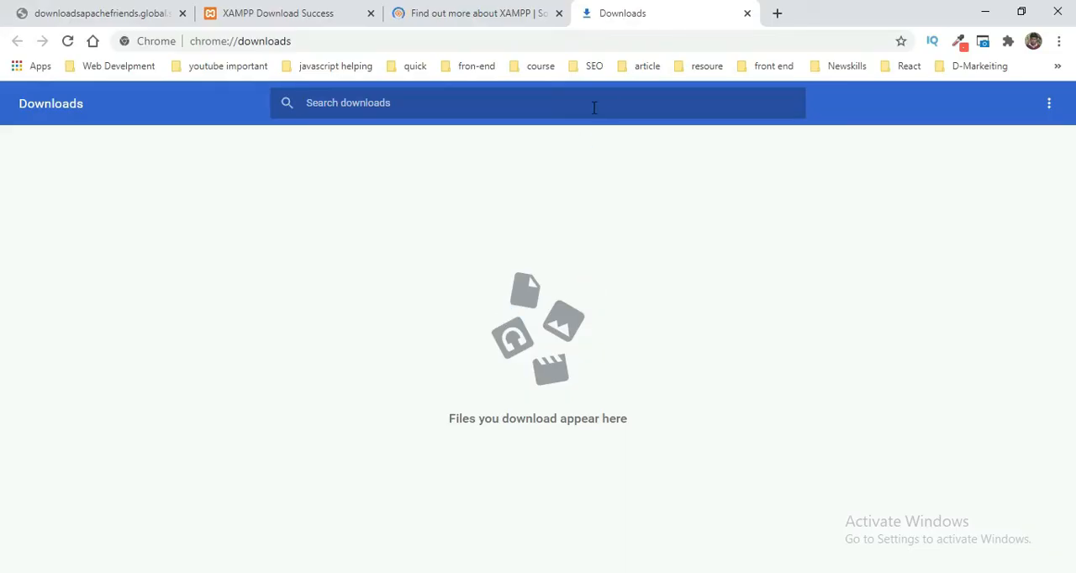
Step: Search Google for "wordpresss org" and open the WordPress.org home page from the results
left_click(483, 42)
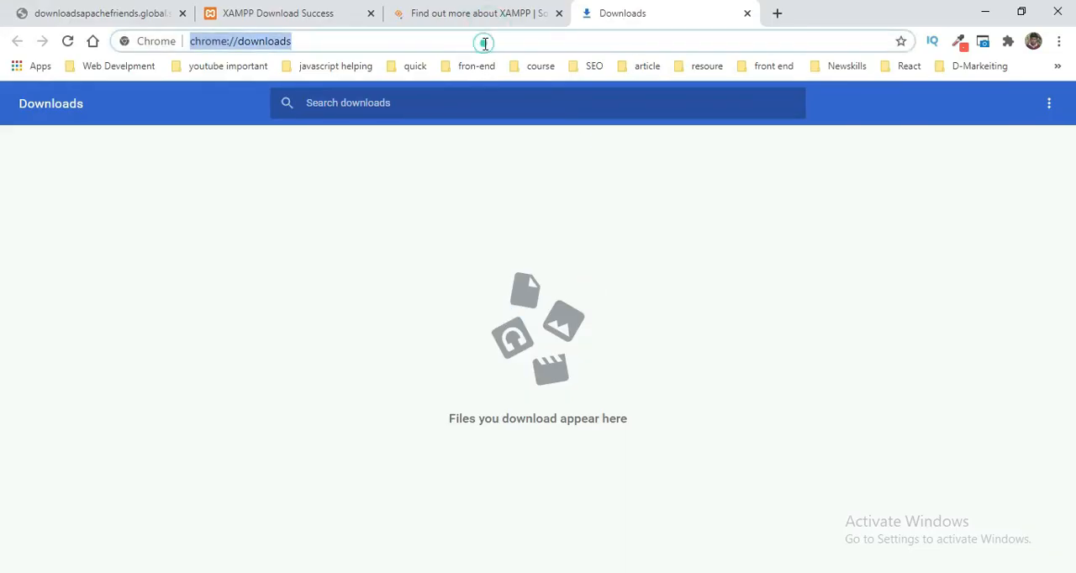
type("wordpr")
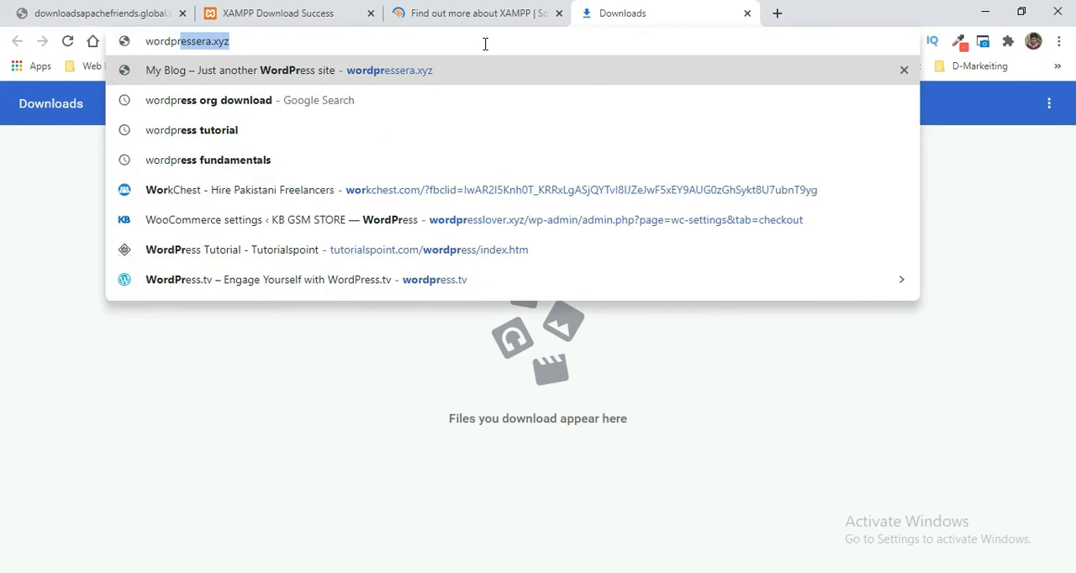
type("esss")
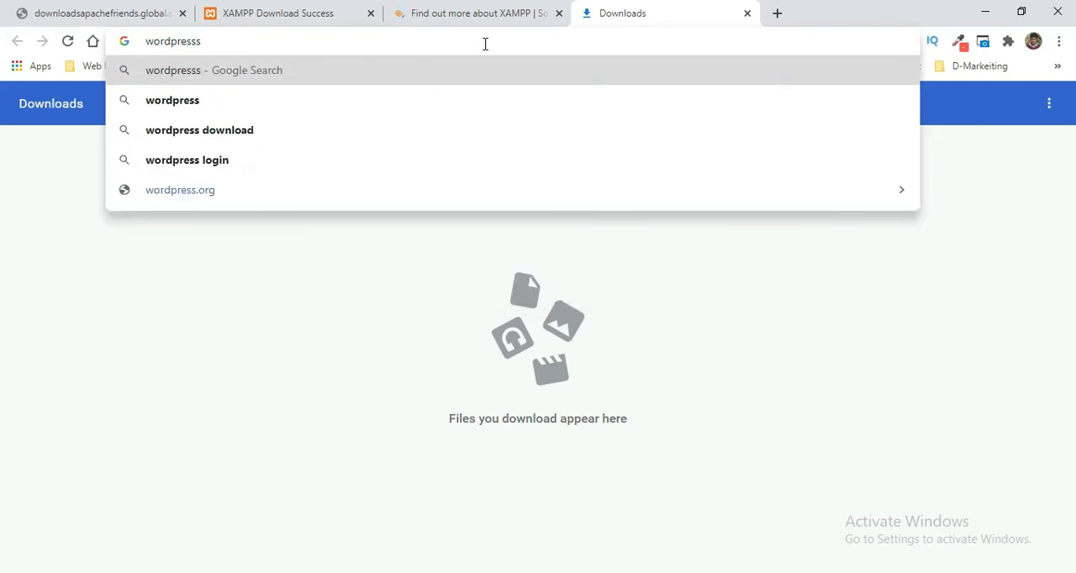
type(" org")
key("Return")
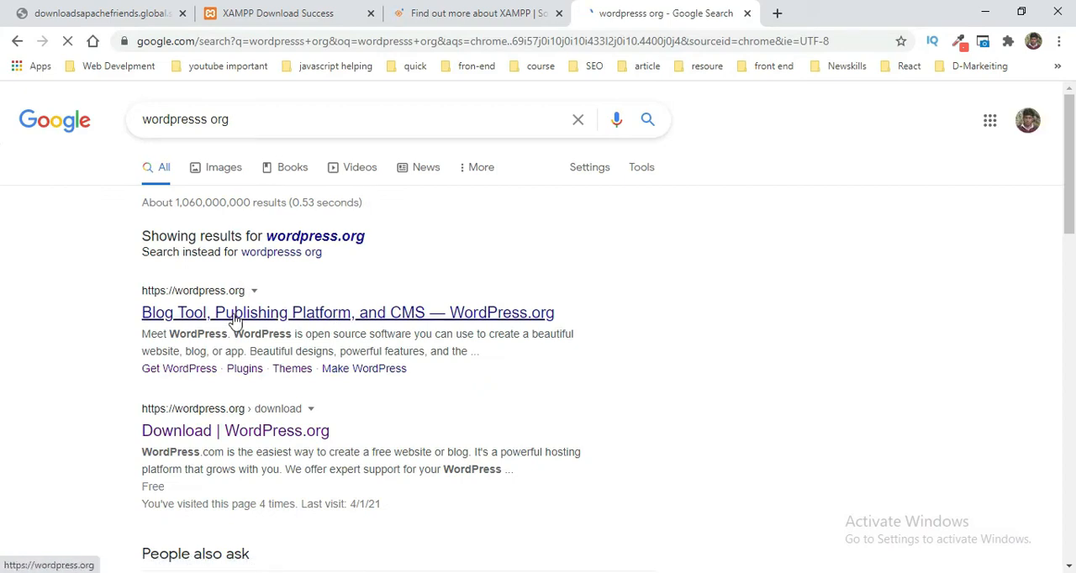
left_click(235, 321)
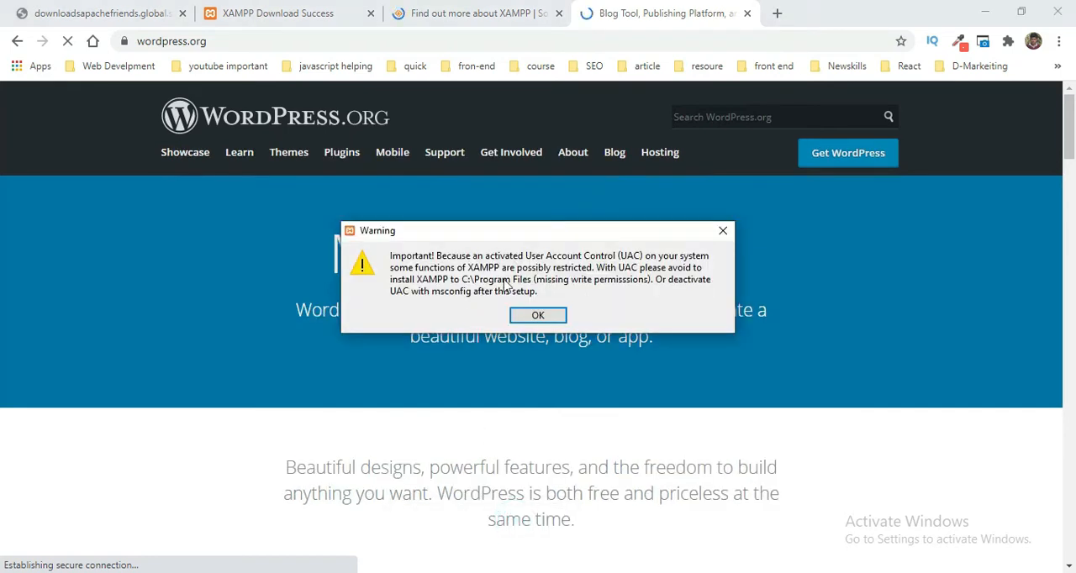
Step: Acknowledge the User Account Control warning and proceed through XAMPP setup with all components selected
left_click(538, 317)
left_click(636, 448)
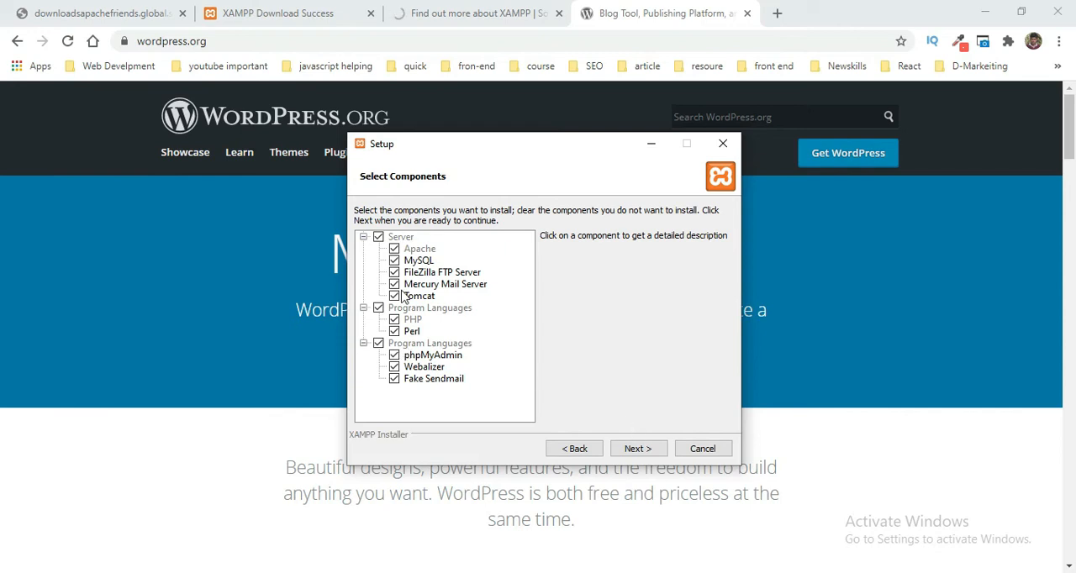
left_click(634, 449)
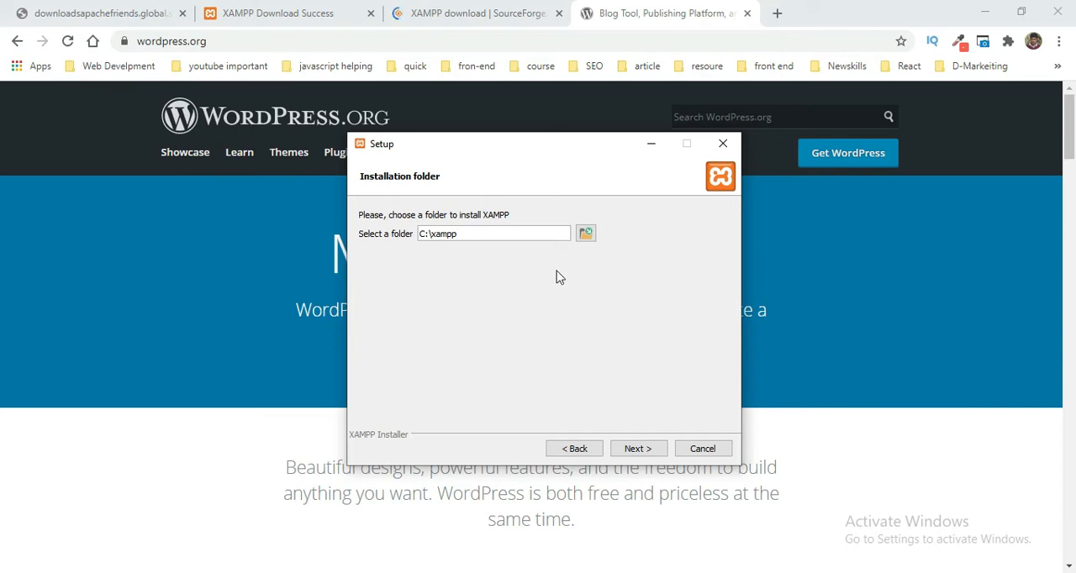
left_click(586, 234)
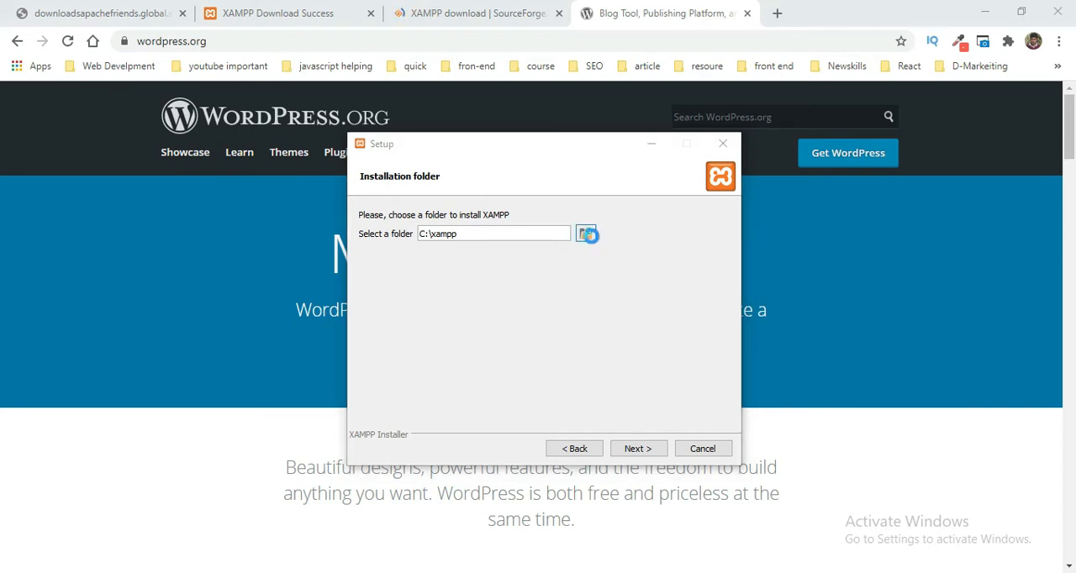
scroll(444, 445, "down", 2)
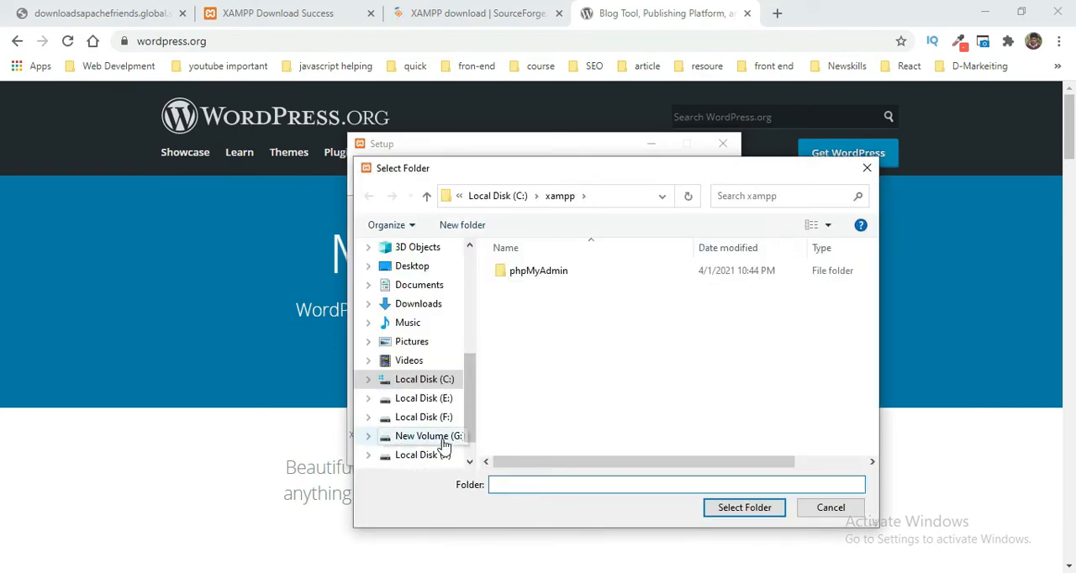
left_click(424, 398)
scroll(614, 450, "down", 3)
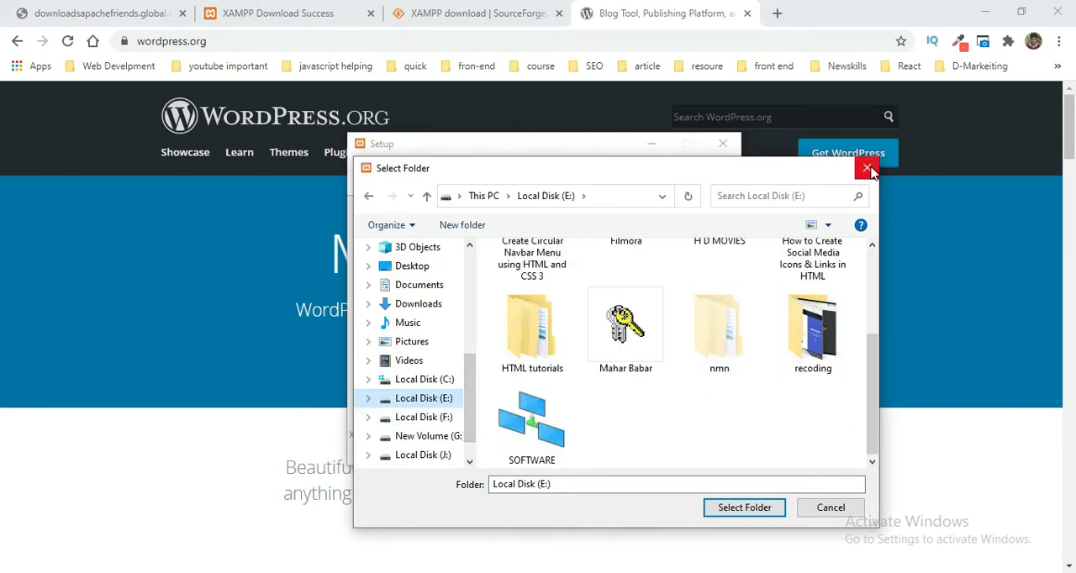
left_click(869, 169)
Step: Try to use C:\xampp as the installation folder and delete the existing xampp folder from Local Disk (C:) in File Explorer
left_click(644, 448)
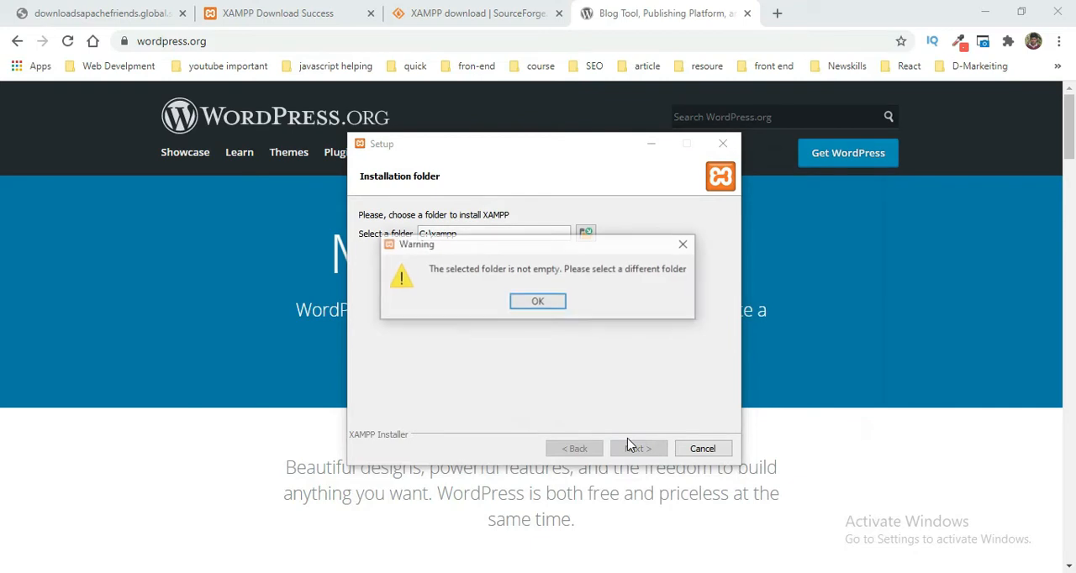
left_click(545, 305)
left_click(257, 565)
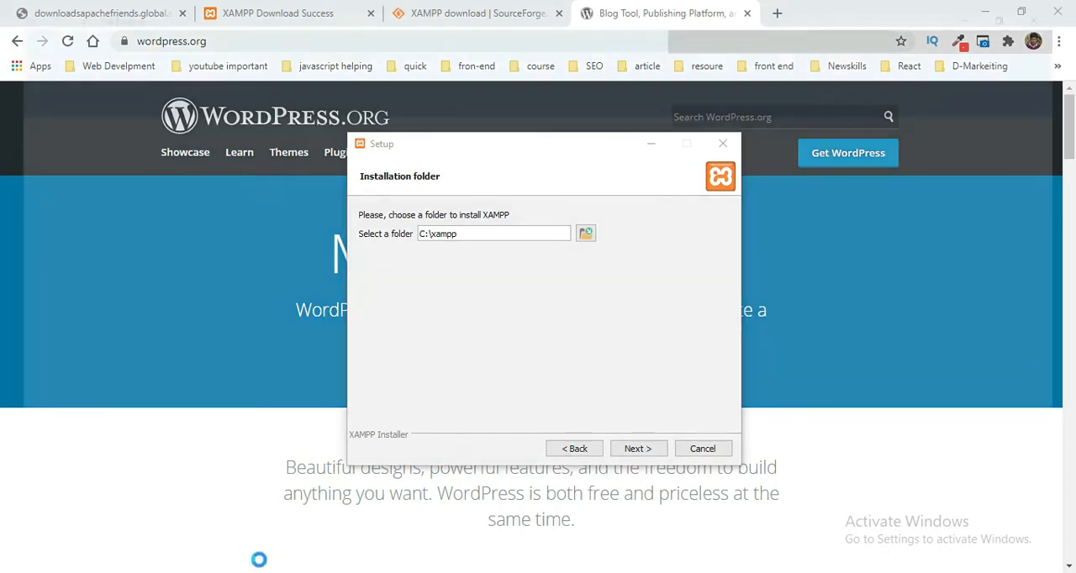
scroll(84, 446, "down", 2)
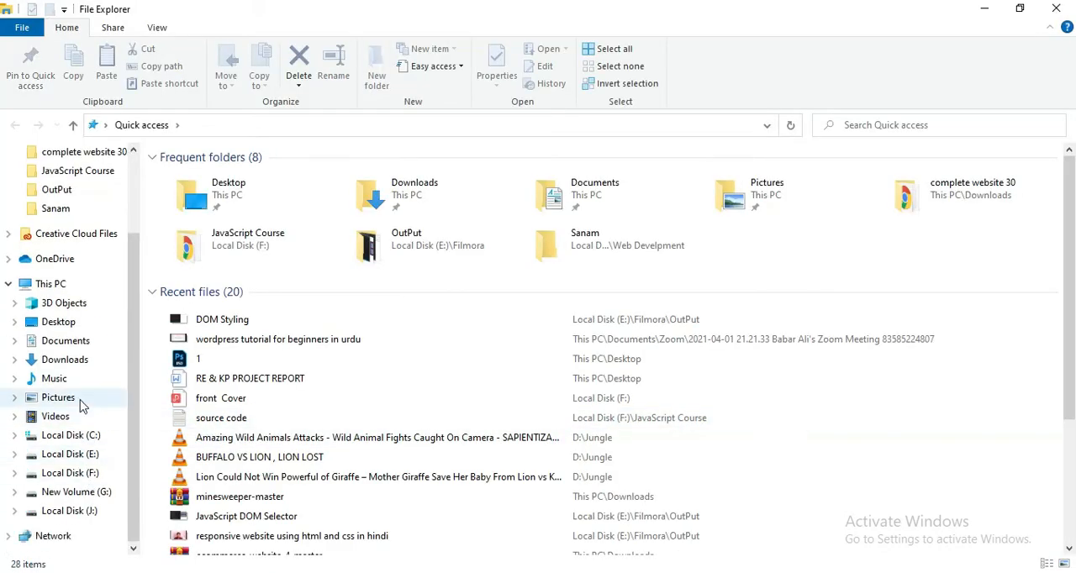
left_click(82, 436)
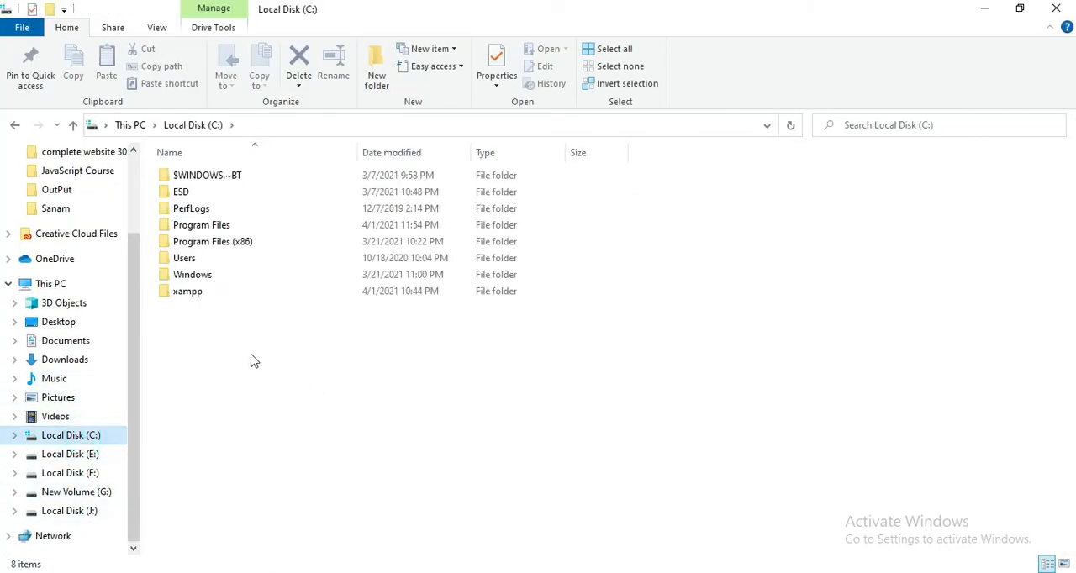
left_click(256, 296)
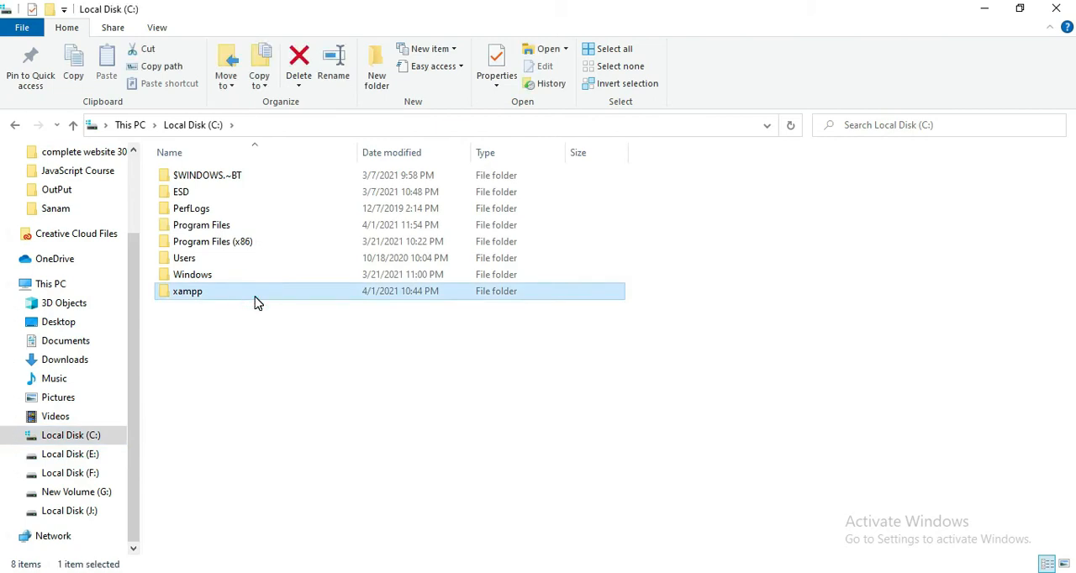
key("Delete")
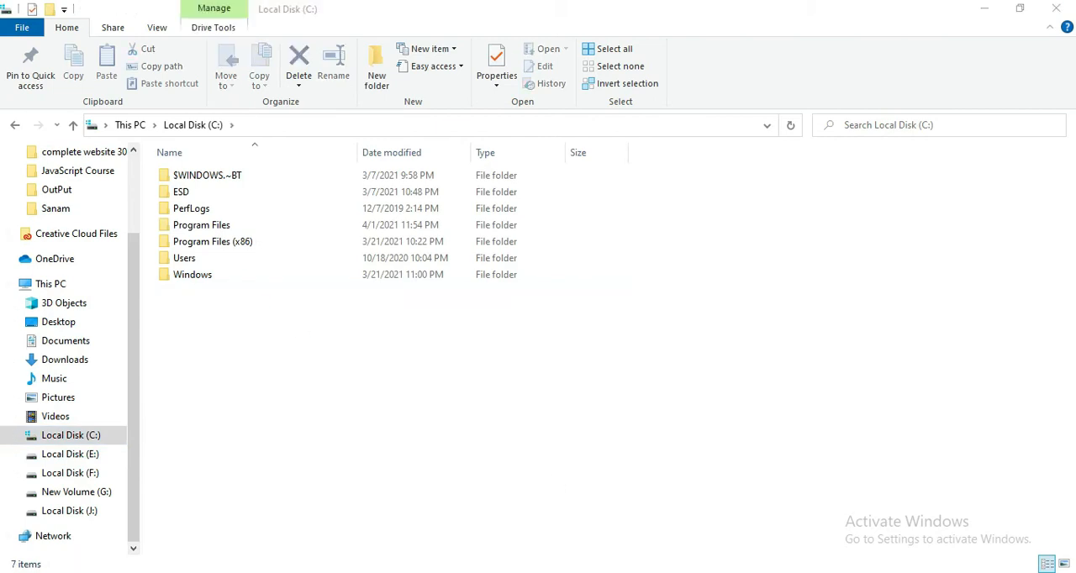
Step: Accept C:\xampp as the installation folder, keep English and the Bitnami option, and start the XAMPP installation
left_click(628, 450)
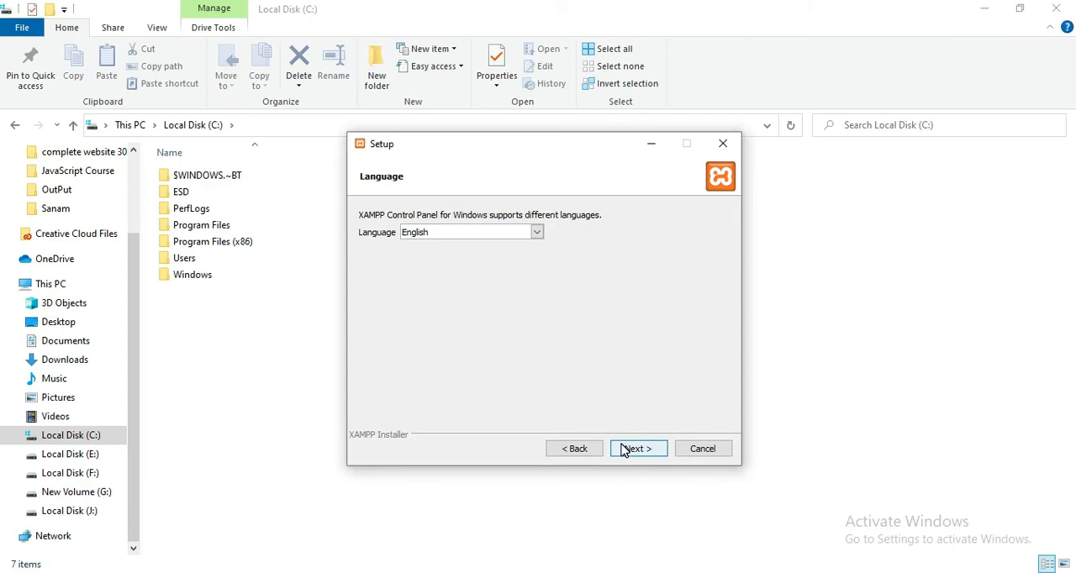
left_click(630, 448)
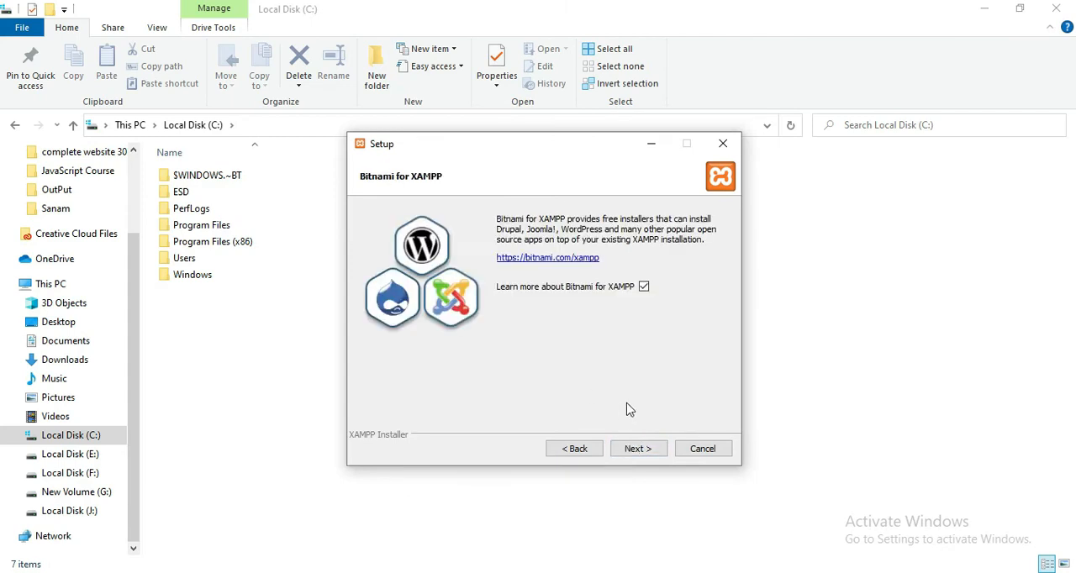
left_click(644, 451)
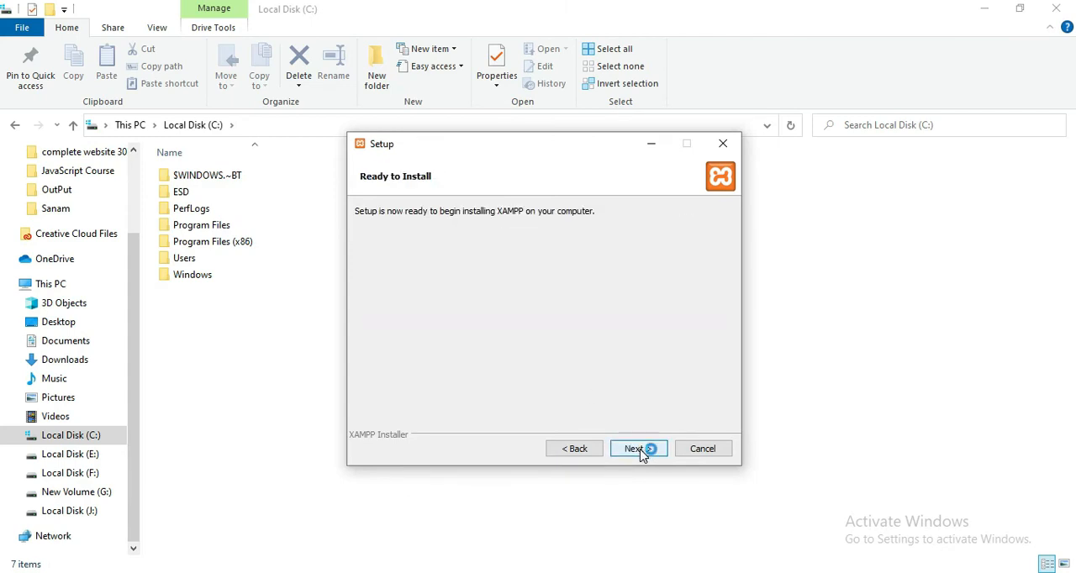
left_click(641, 450)
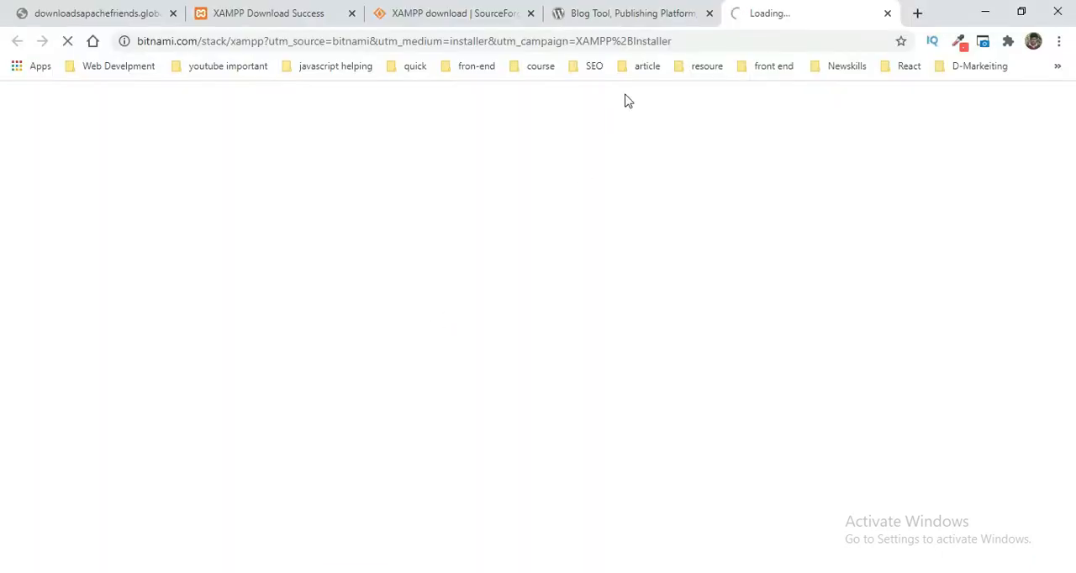
Step: Close the Bitnami page in Chrome and open the Get WordPress download page on WordPress.org
left_click(639, 11)
left_click(887, 13)
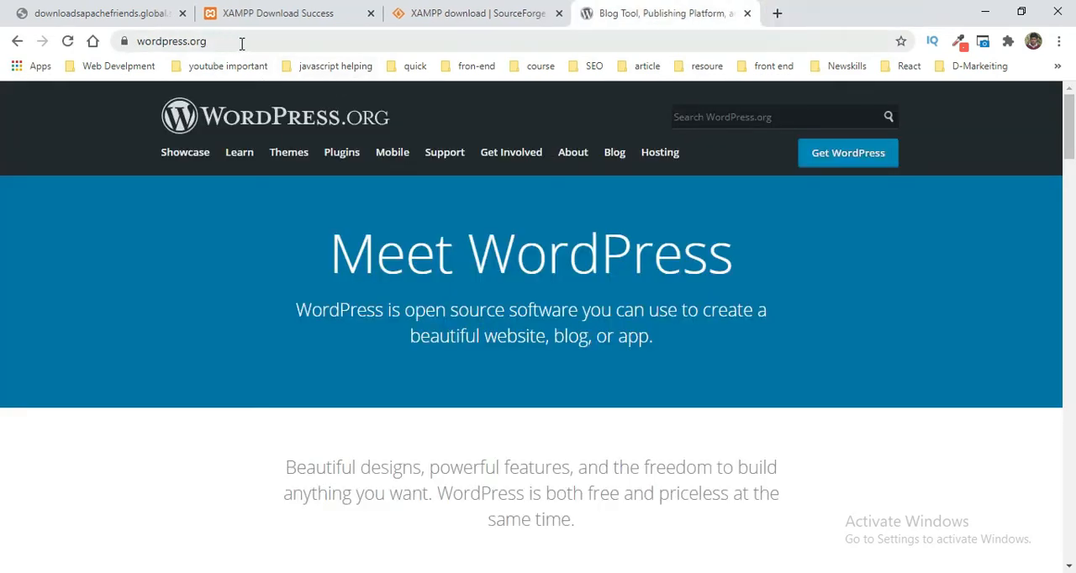
left_click(852, 160)
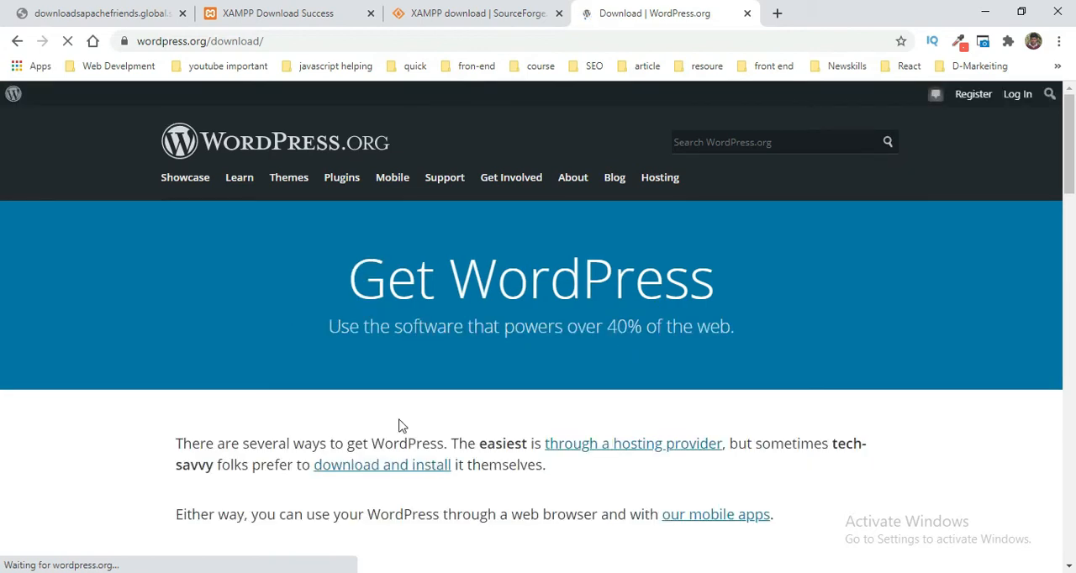
Step: Switch to File Explorer, open the Downloads folder and delete the incomplete xampp-windows-x64-7.4.16-0-VC15-installer.exe (1).fdmdownload file
mouse_move(242, 571)
left_click(249, 518)
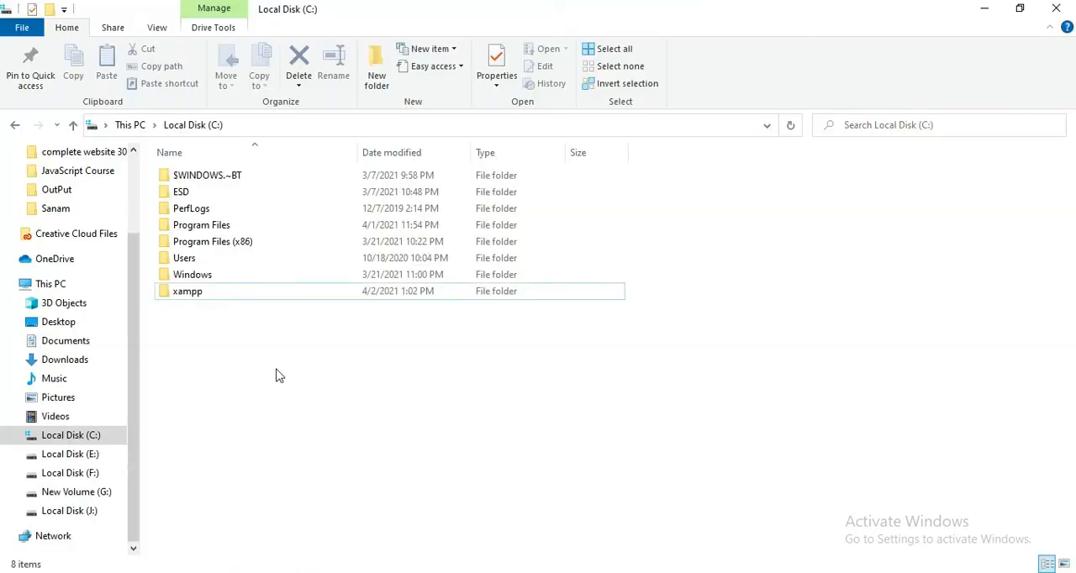
left_click(82, 361)
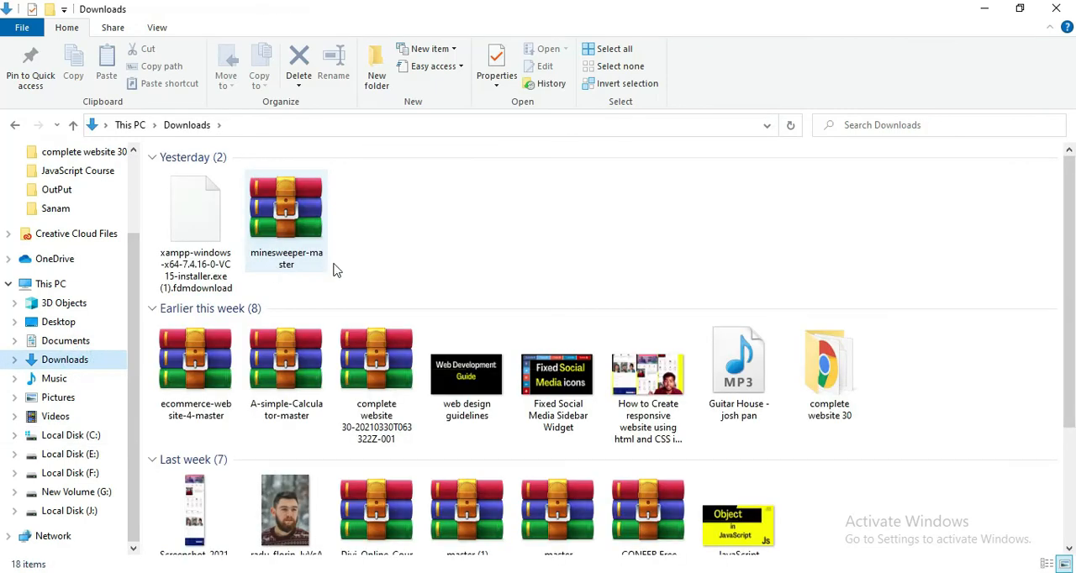
left_click(219, 256)
key("Delete")
scroll(380, 282, "down", 3)
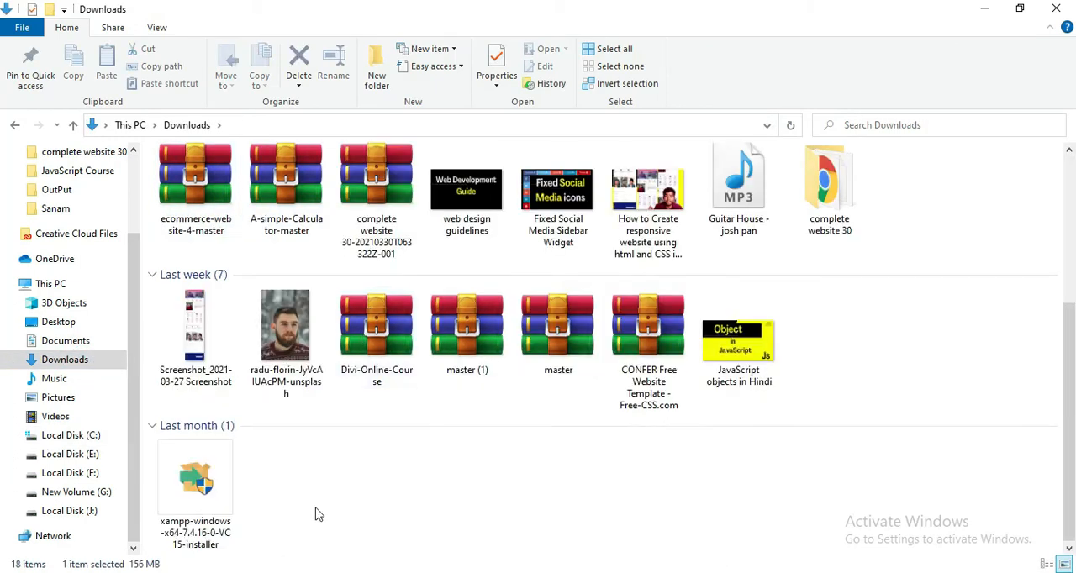
left_click(360, 487)
Step: Return to the Get WordPress page in Chrome, download WordPress 5.7 and dismiss the Hooray! message
scroll(369, 341, "down", 5)
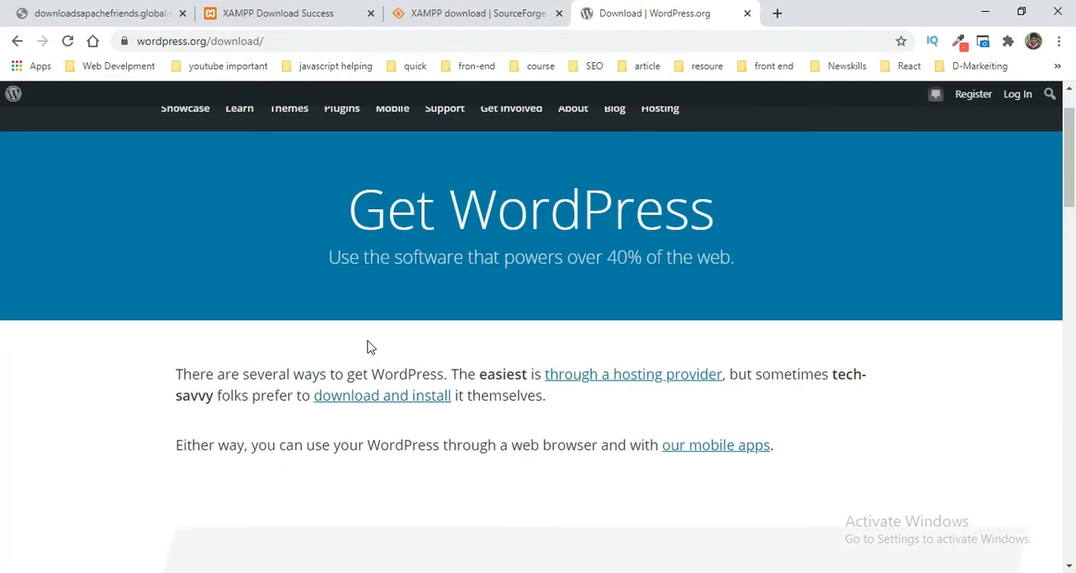
scroll(376, 341, "down", 3)
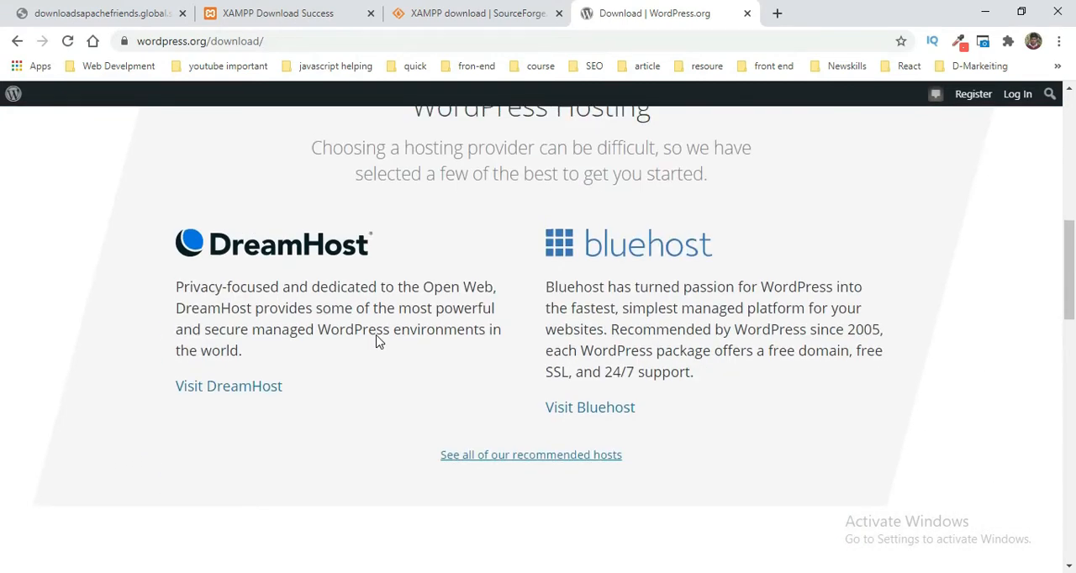
scroll(376, 341, "up", 7)
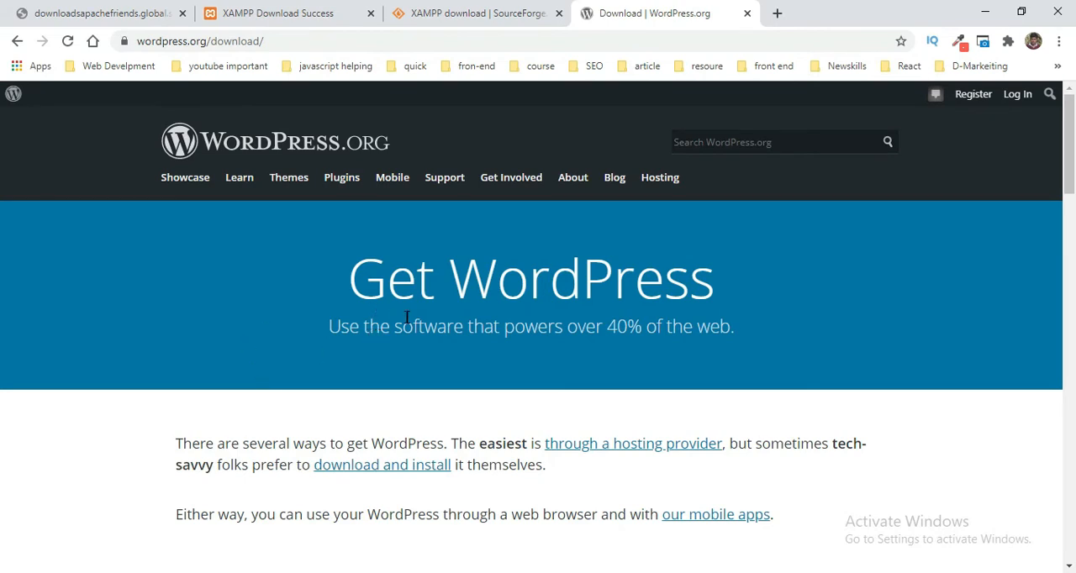
scroll(599, 316, "down", 5)
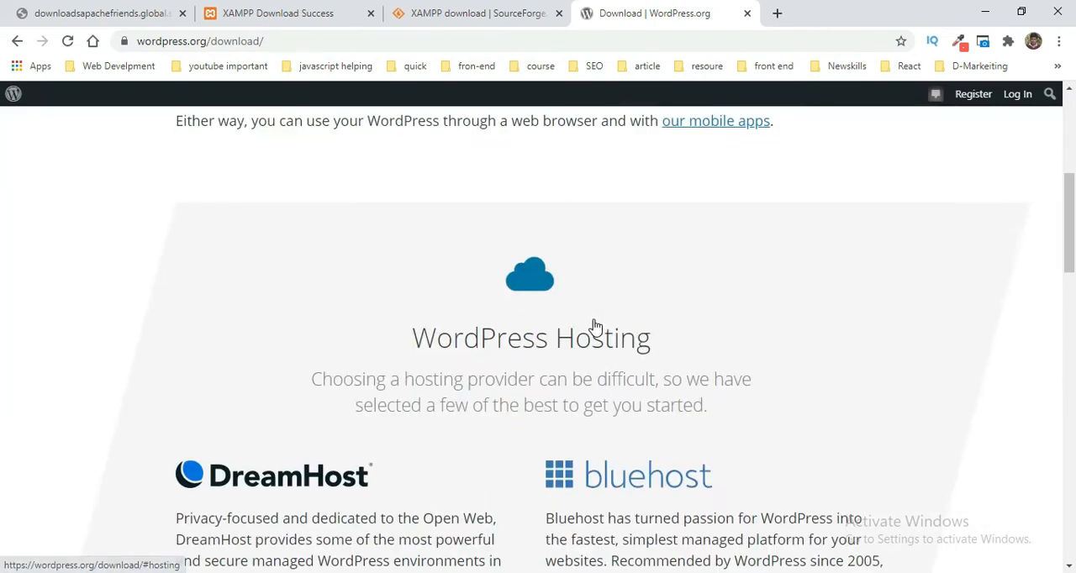
scroll(593, 326, "down", 5)
scroll(594, 326, "down", 3)
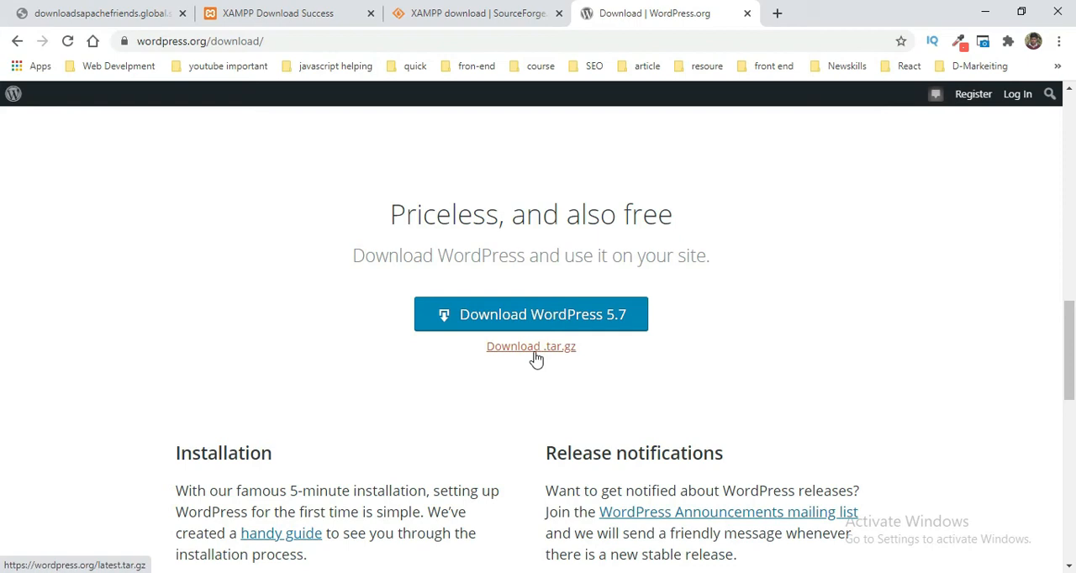
left_click(584, 319)
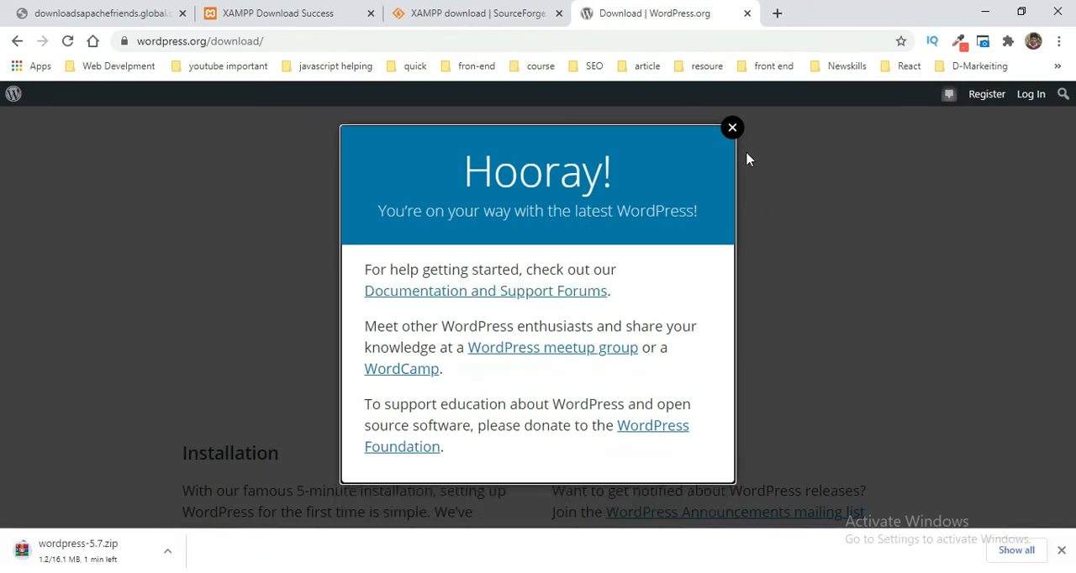
left_click(732, 128)
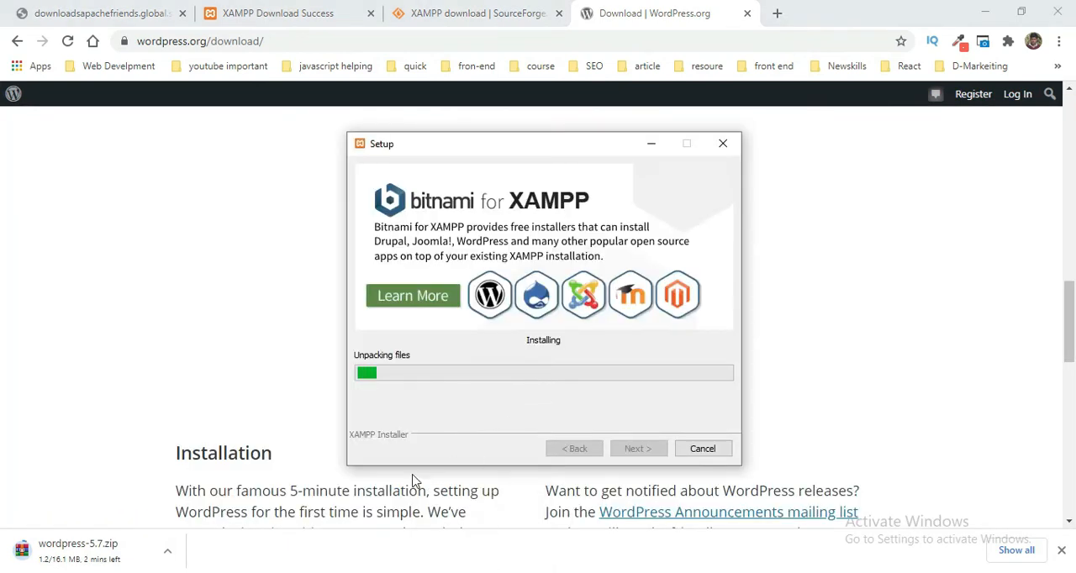
Step: Show the full list of downloads, close all other browser tabs and move the XAMPP Setup window clear of the download entry
left_click(1016, 550)
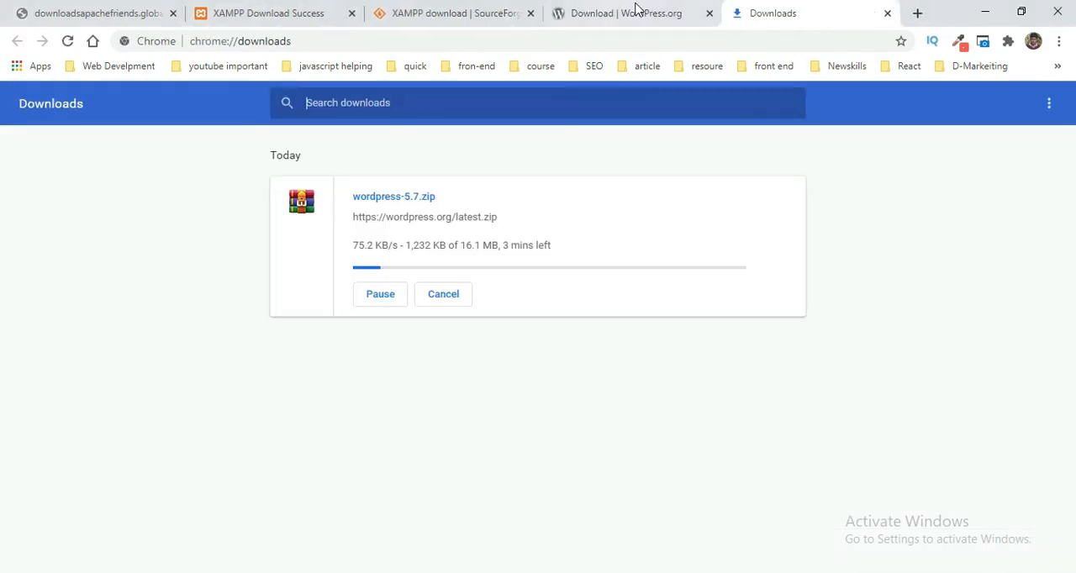
left_click(709, 14)
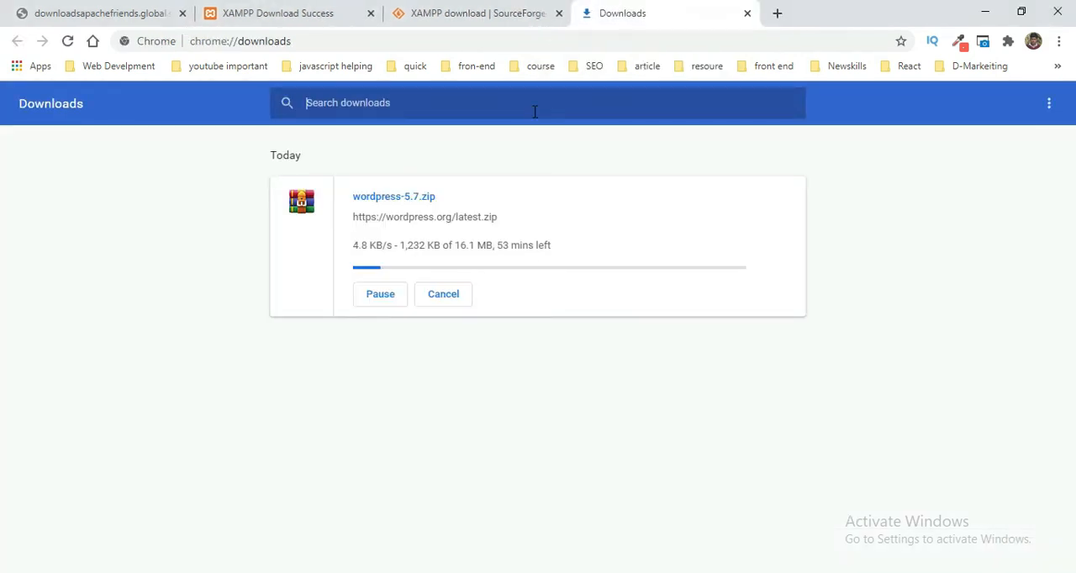
left_click(562, 19)
left_click(361, 13)
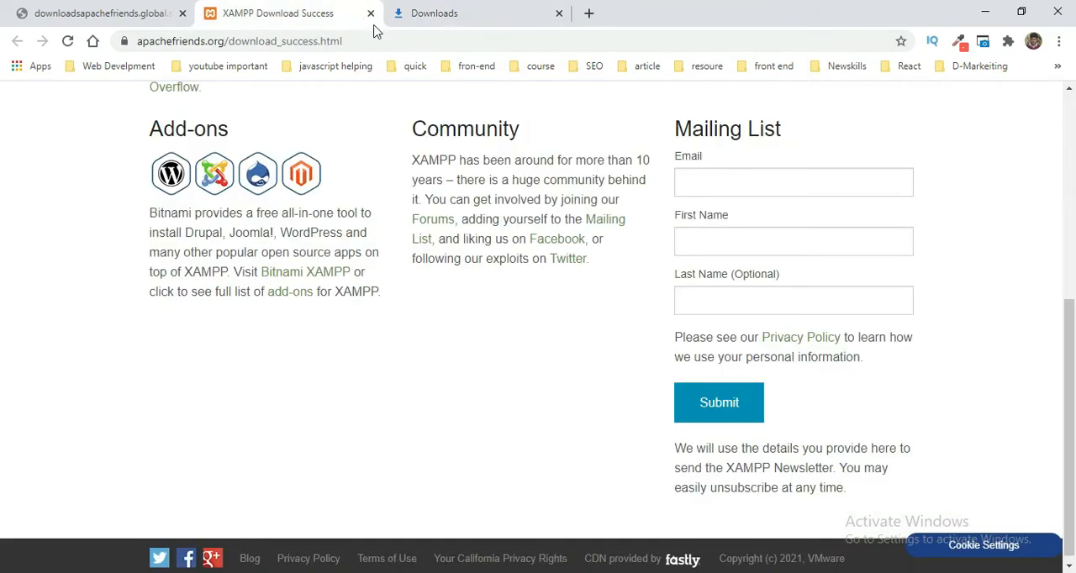
left_click(370, 13)
left_click(122, 17)
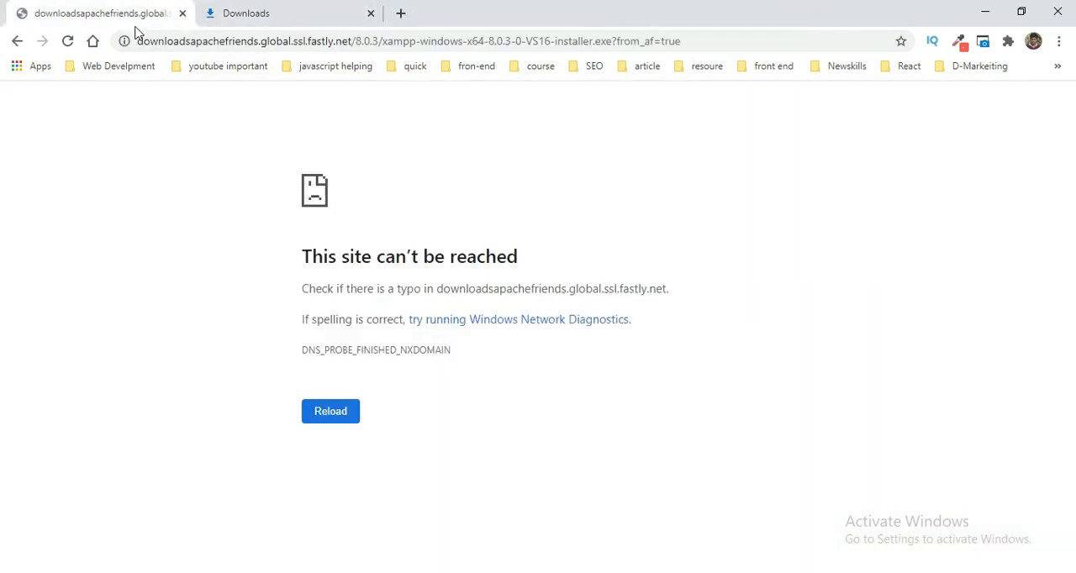
left_click(181, 14)
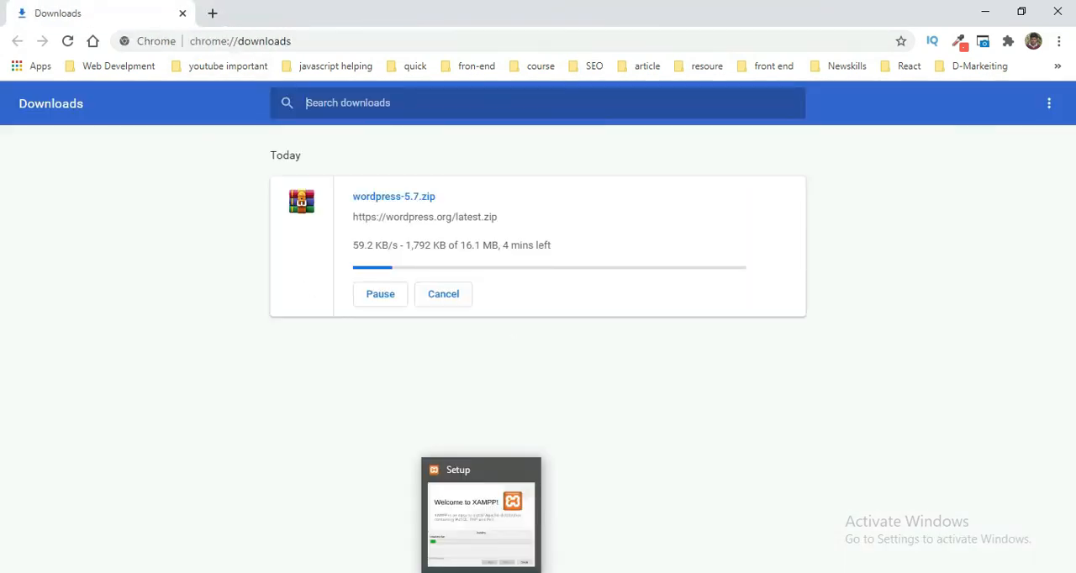
left_click_drag(551, 160, 812, 155)
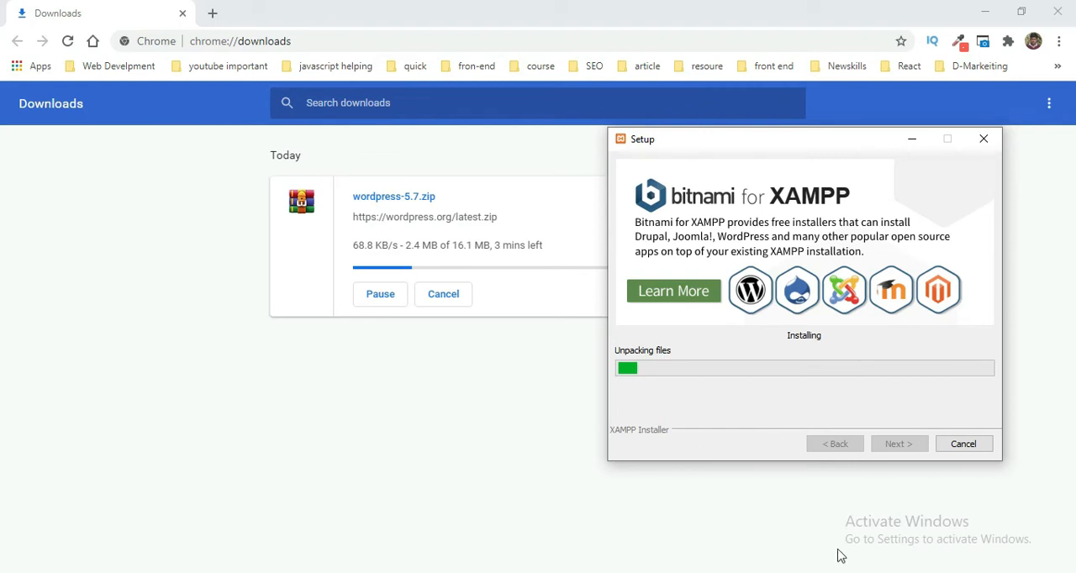
left_click(889, 572)
right_click(920, 567)
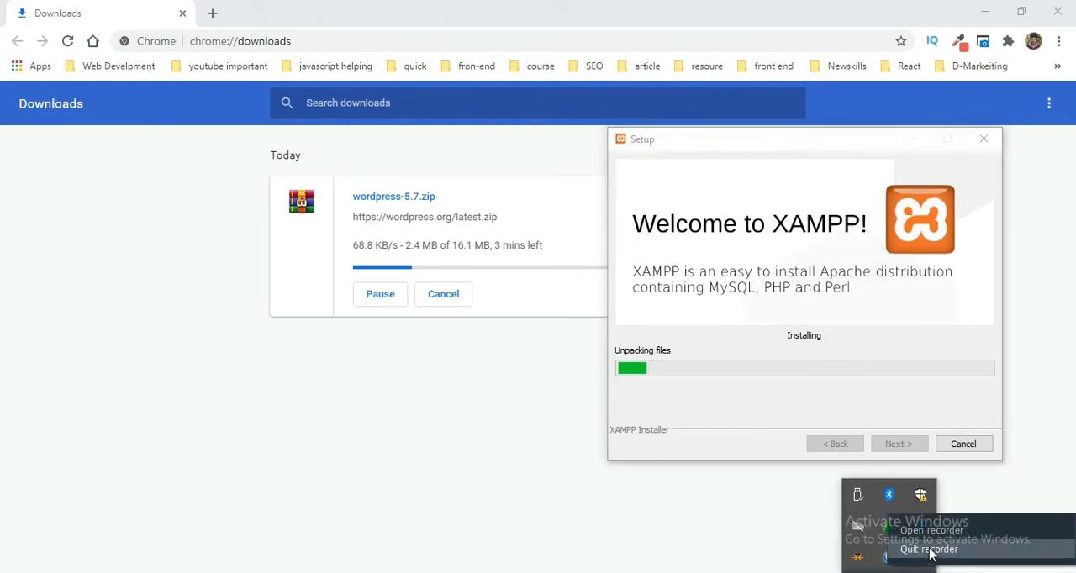
left_click(931, 530)
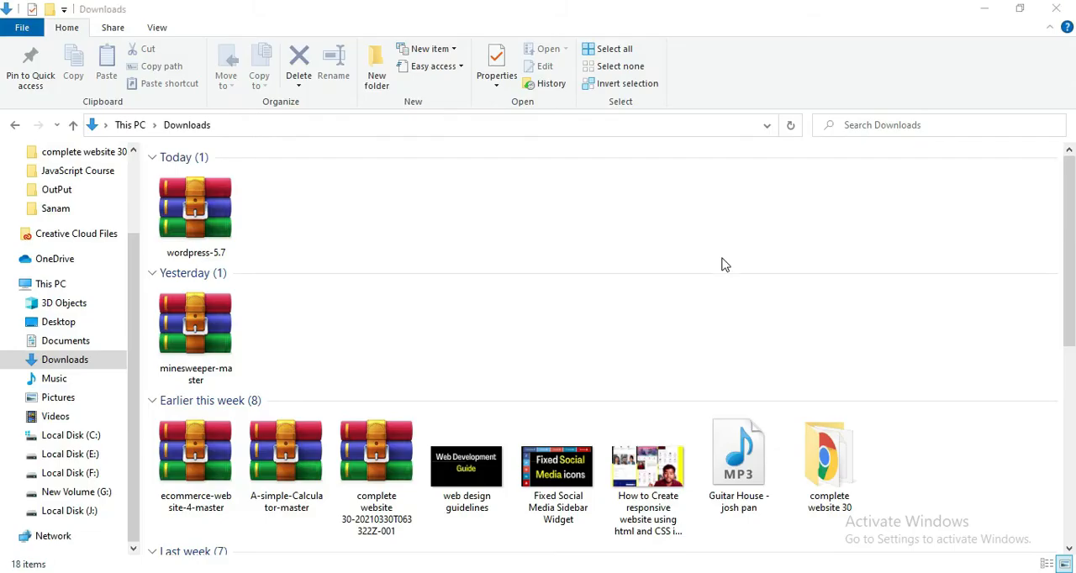
Step: Find and open the XAMPP Control Panel through Windows search, and start the Apache and MySQL modules
scroll(529, 276, "down", 3)
scroll(523, 282, "up", 3)
left_click(18, 572)
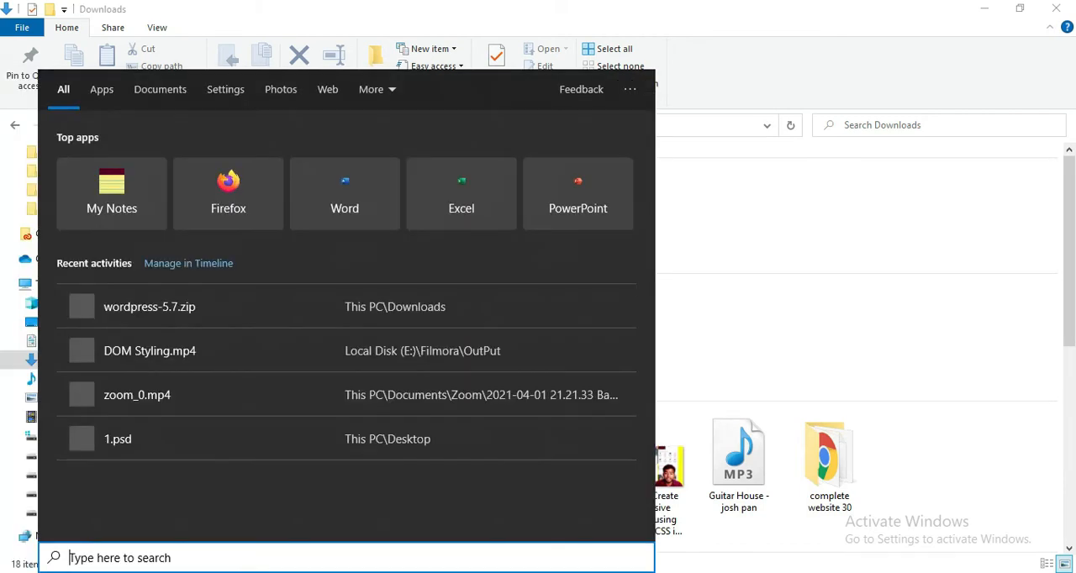
type("x")
left_click(496, 210)
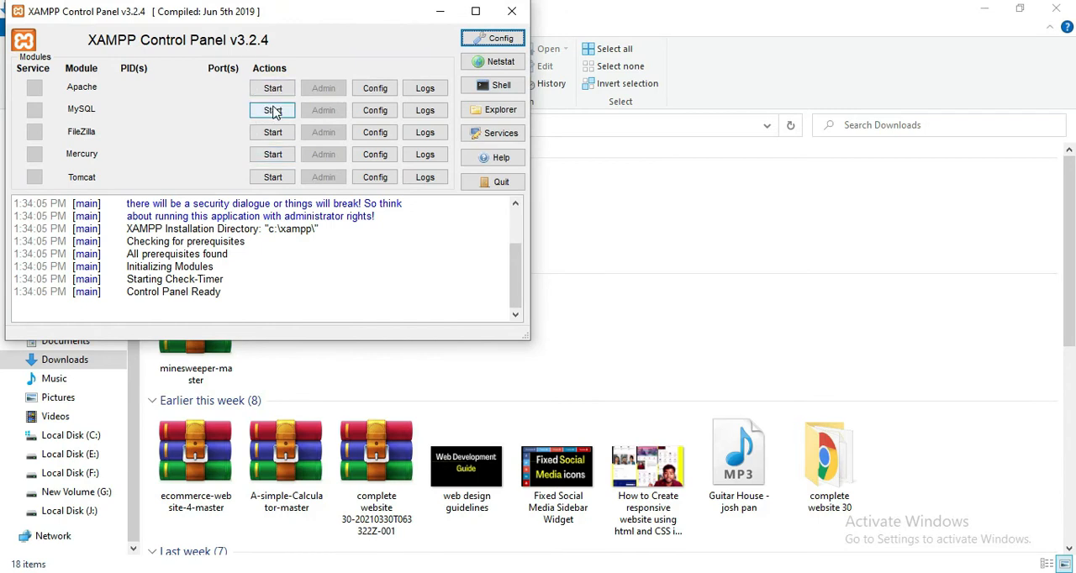
left_click(277, 91)
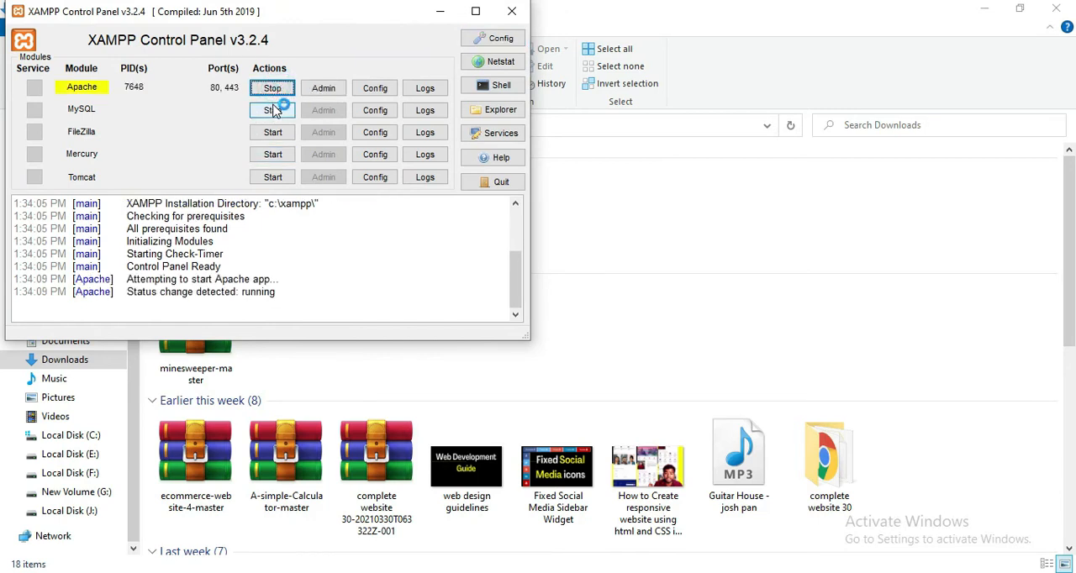
left_click(272, 110)
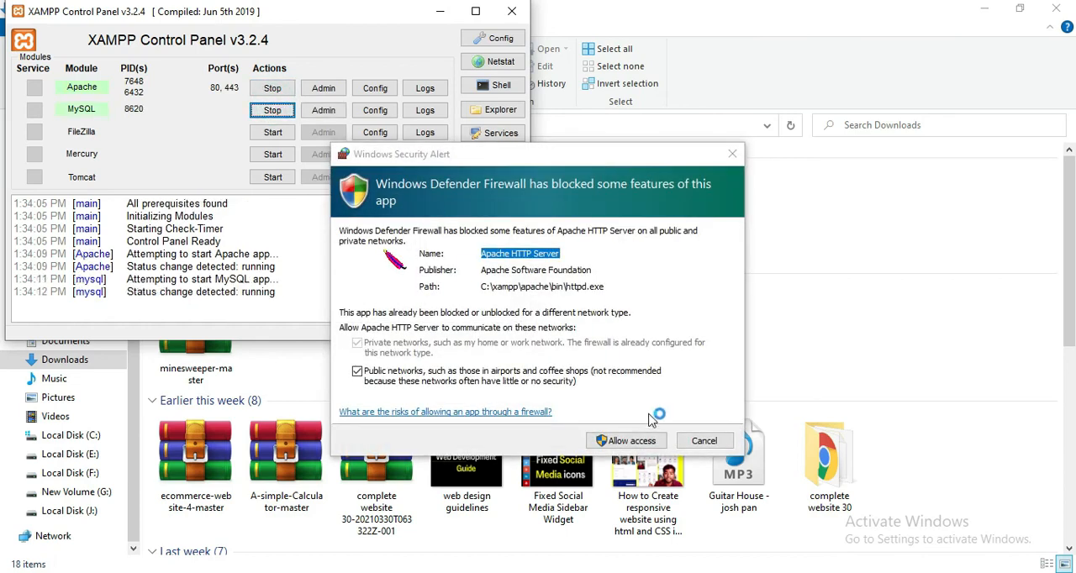
Step: Handle the Windows Defender Firewall alerts for mysqld and Apache HTTP Server, allowing Apache access, and close the XAMPP Control Panel
left_click(632, 440)
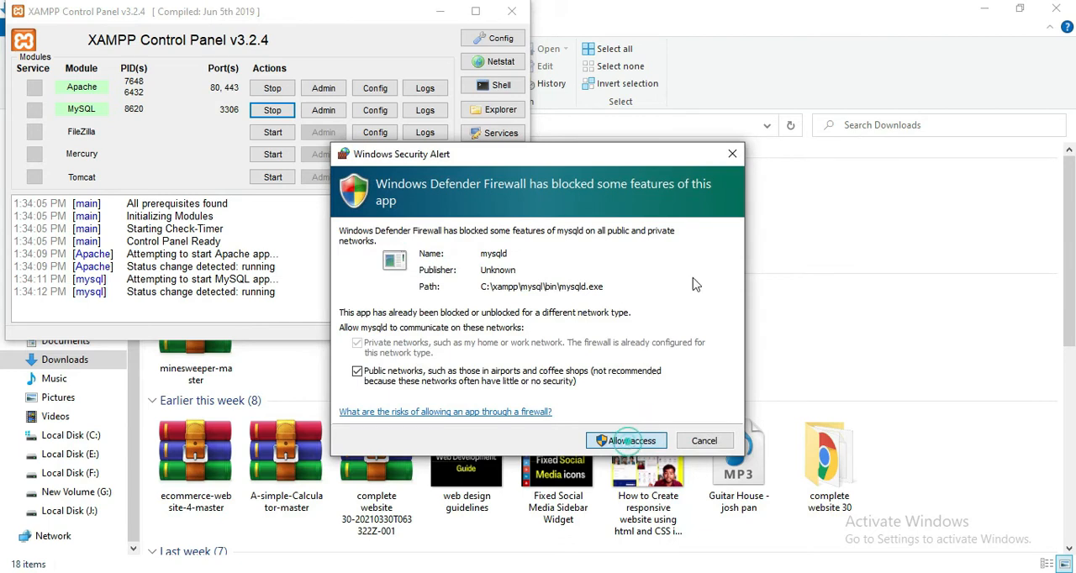
left_click(733, 160)
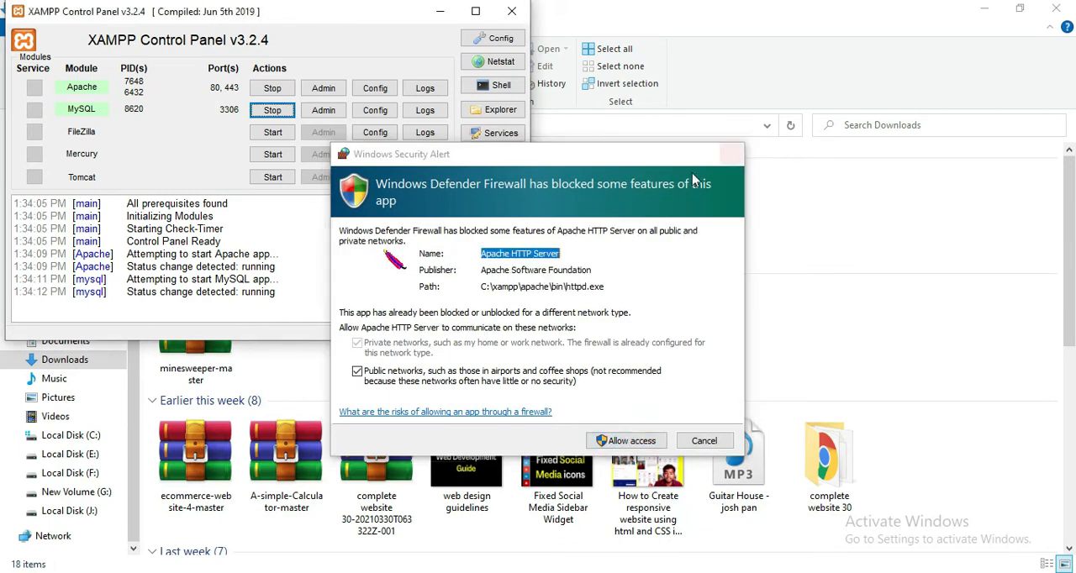
left_click(626, 441)
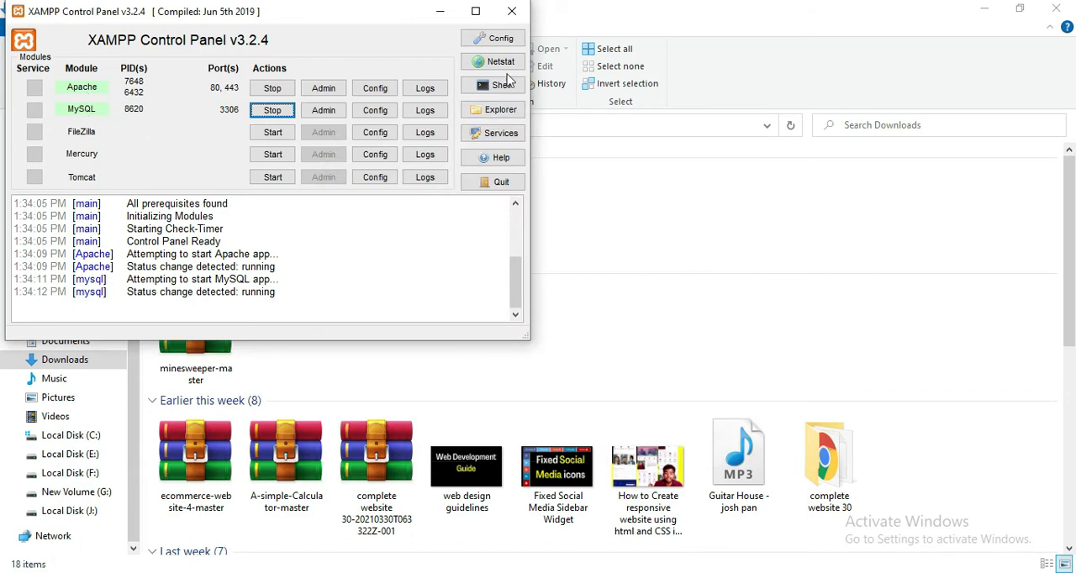
left_click(516, 10)
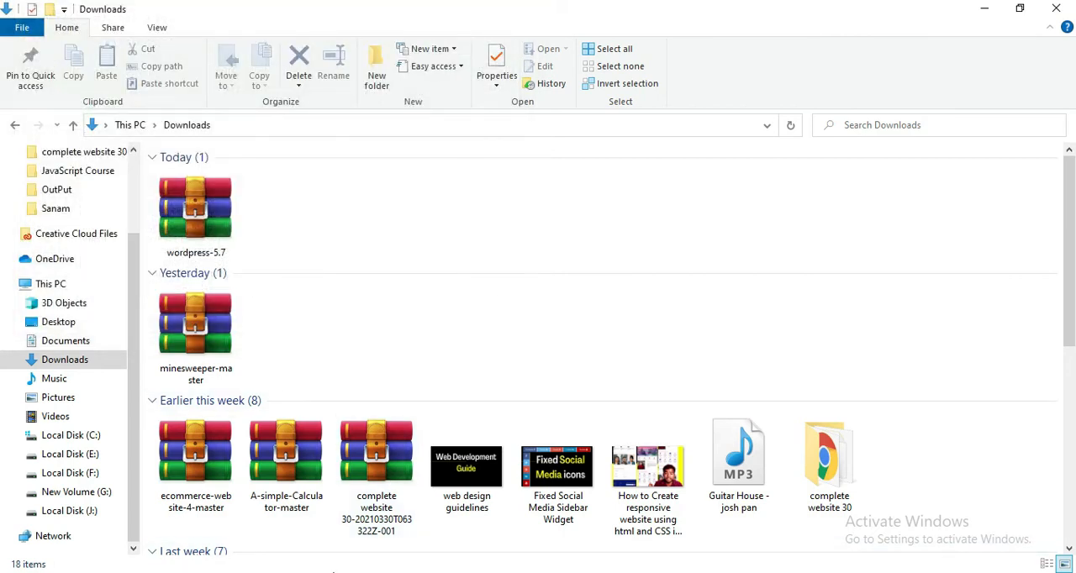
Step: Go to localhost in Chrome and open phpMyAdmin from the XAMPP dashboard
mouse_move(326, 571)
left_click(326, 517)
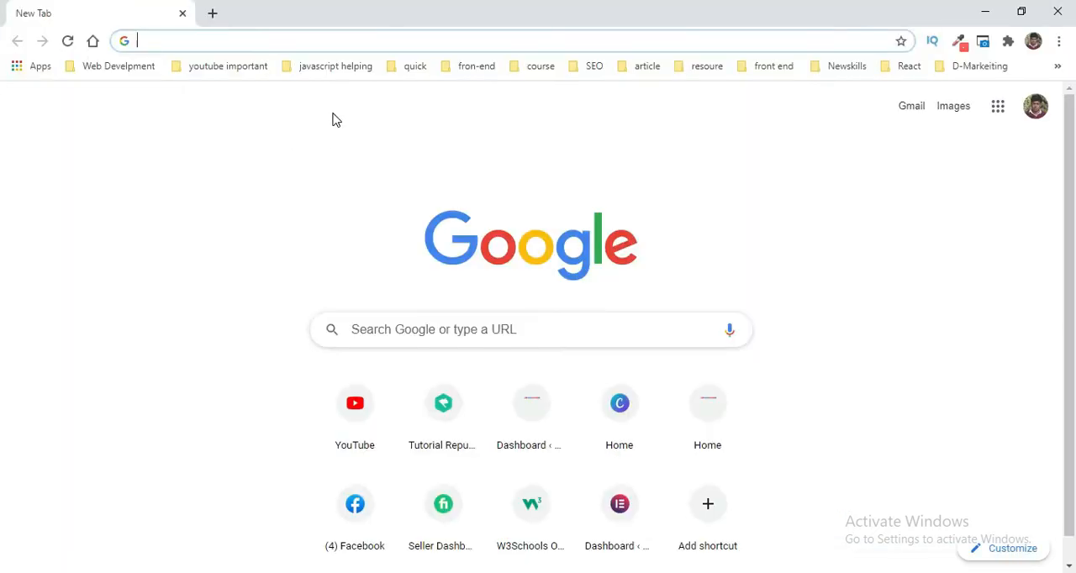
type("lo")
left_click(300, 42)
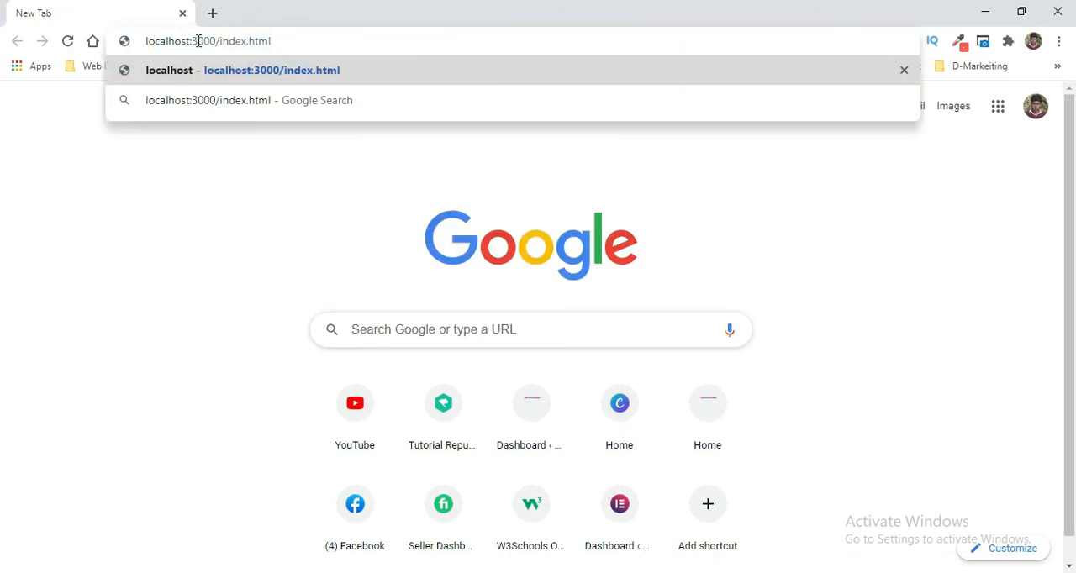
left_click_drag(191, 41, 320, 40)
key("BackSpace")
key("Return")
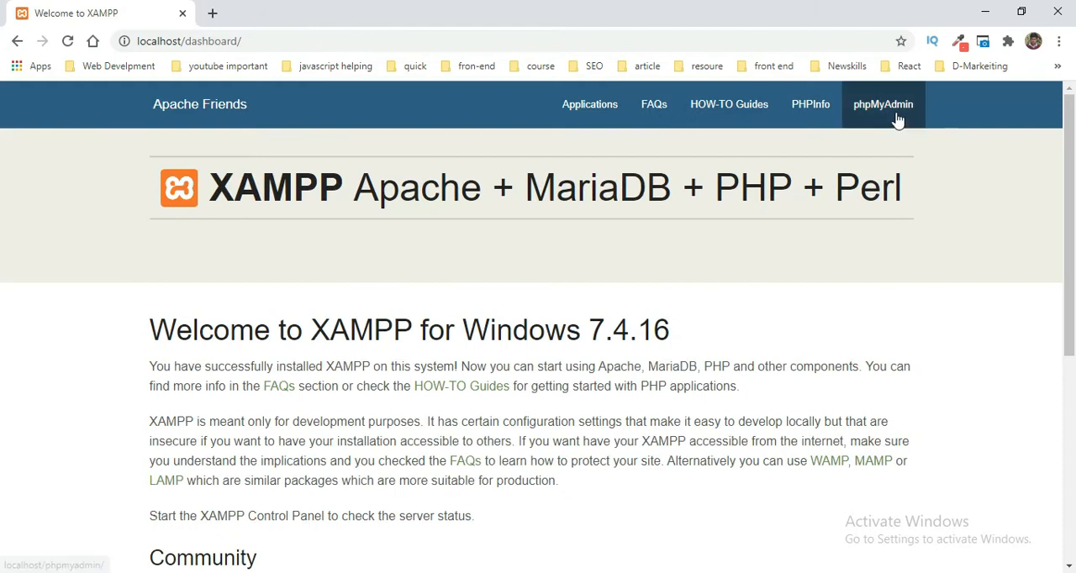
left_click(878, 112)
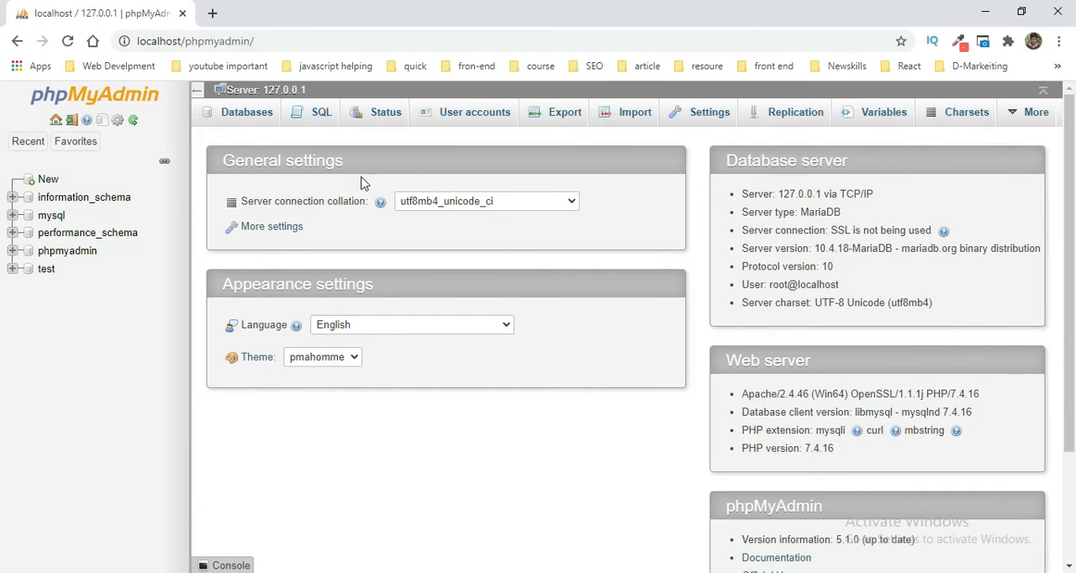
Step: Switch to the Downloads folder in File Explorer and extract the wordpress-5.7 archive directly into that folder
mouse_move(249, 572)
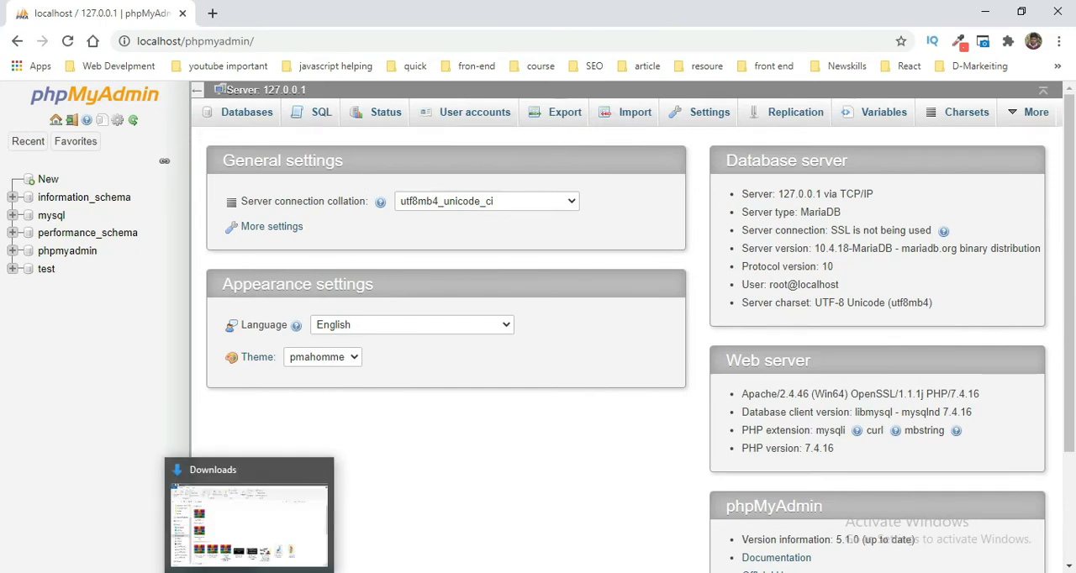
left_click(249, 526)
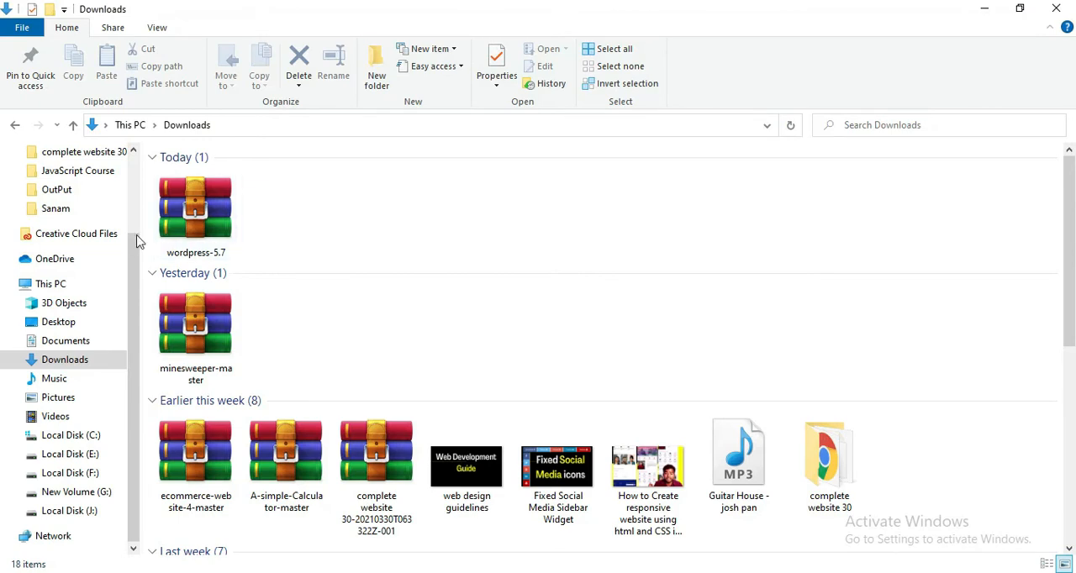
left_click(217, 244)
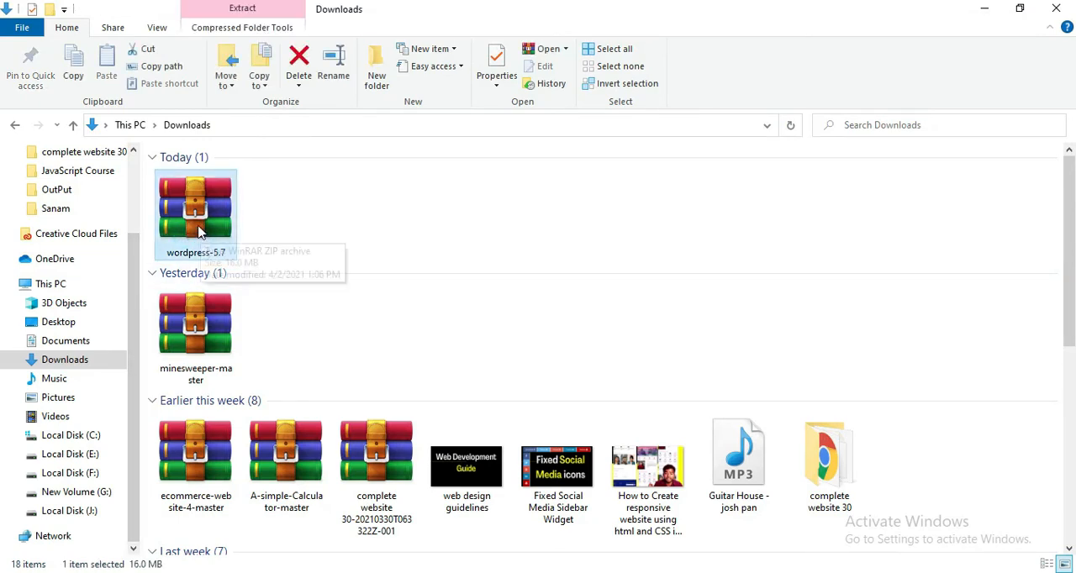
right_click(201, 243)
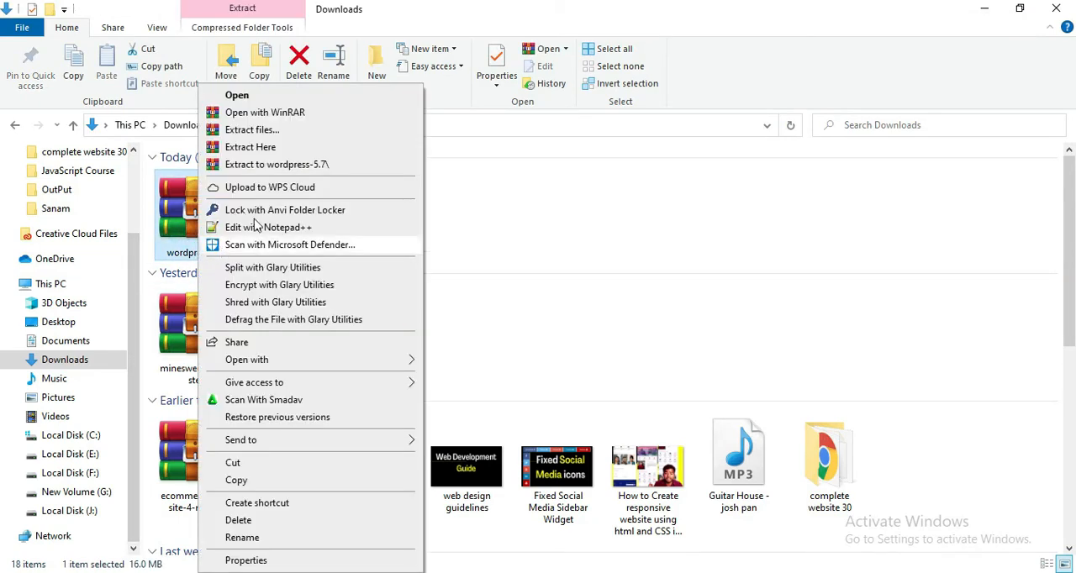
left_click(270, 149)
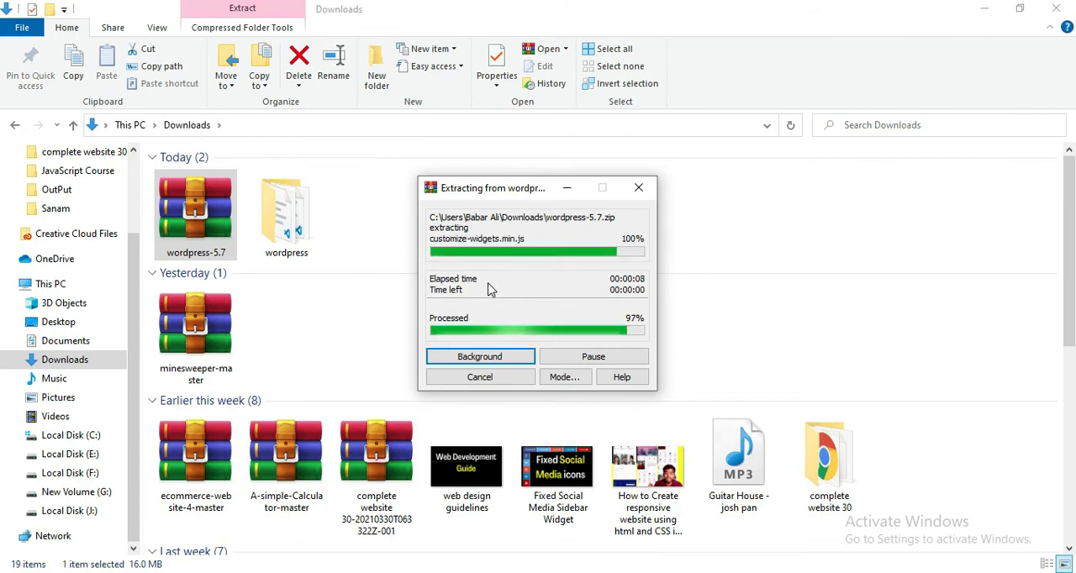
Step: Rename the extracted wordpress folder in Downloads to learnwordpress
left_click(460, 215)
scroll(353, 272, "down", 5)
left_click(324, 496)
key("F2")
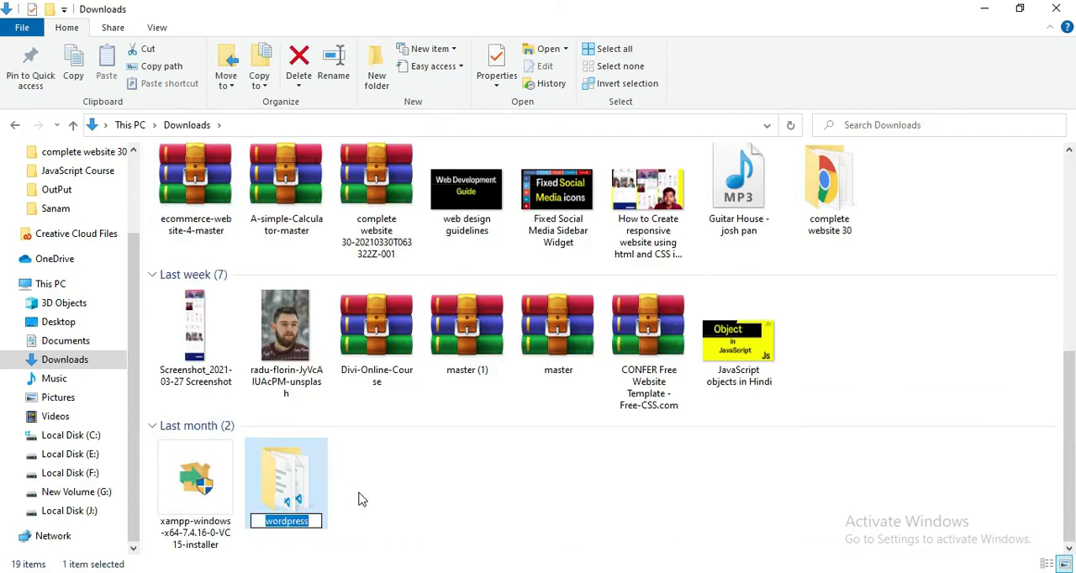
key("Home")
type("learn")
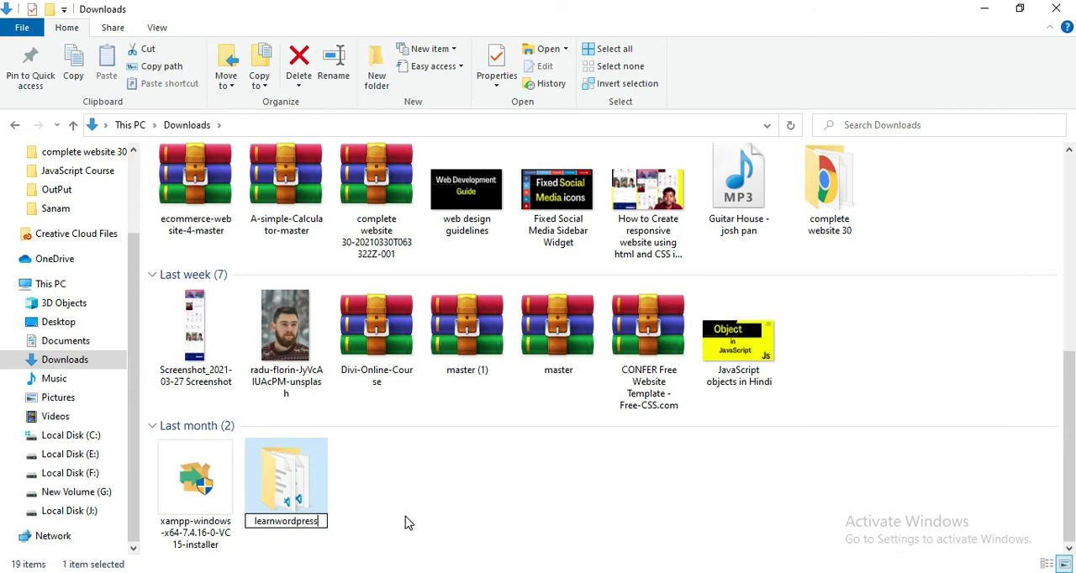
left_click(302, 542)
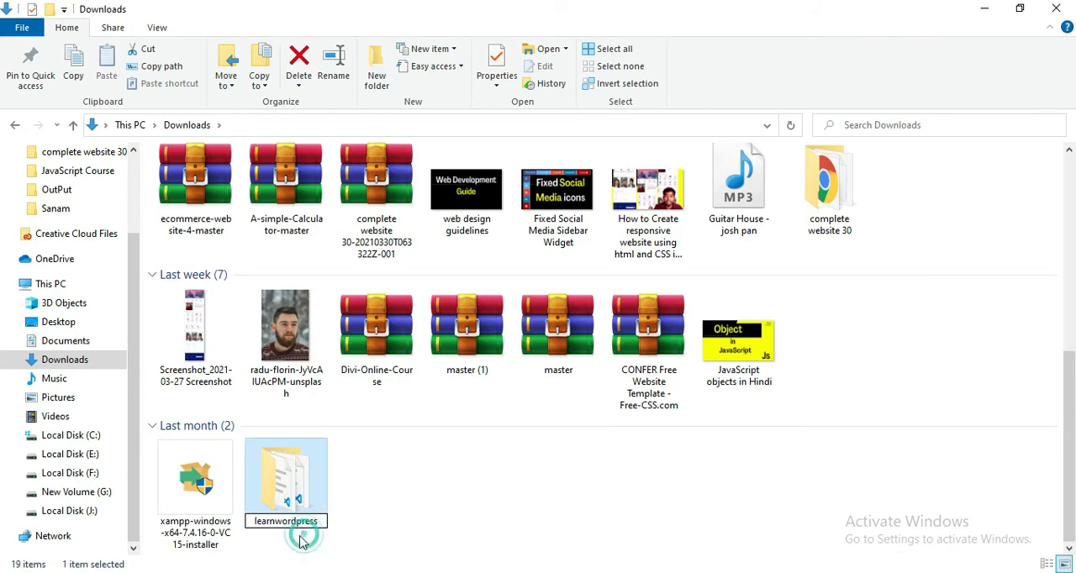
Step: Move the learnwordpress folder from Downloads into the htdocs folder inside C:\xampp
left_click(312, 514)
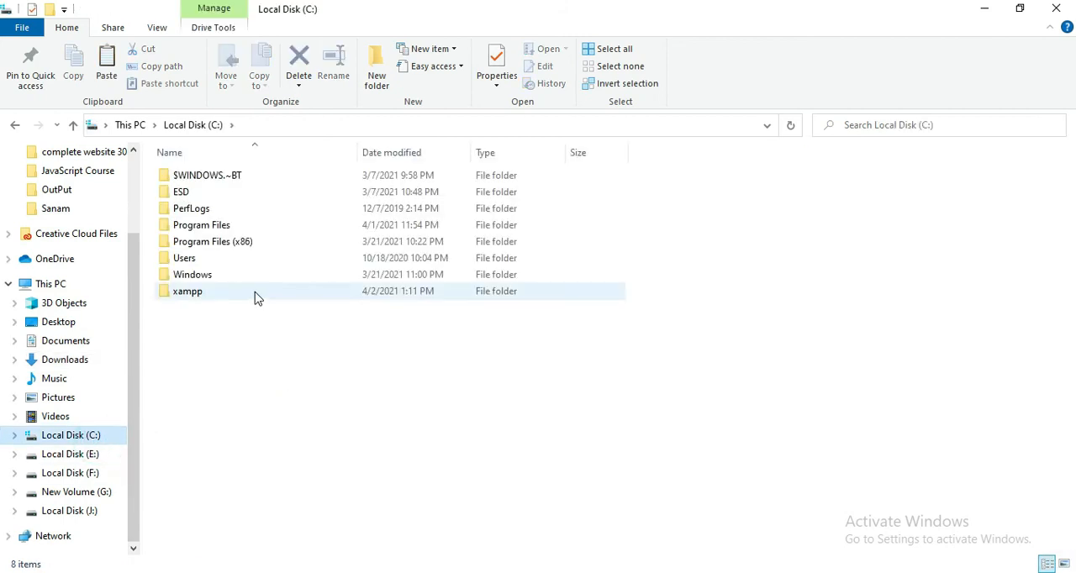
double_click(257, 294)
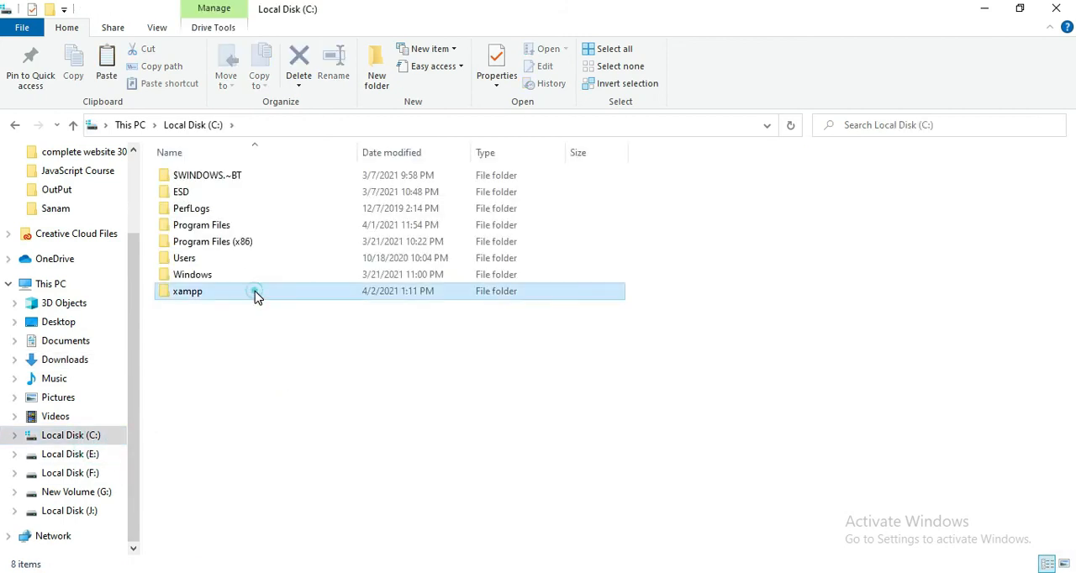
left_click(256, 293)
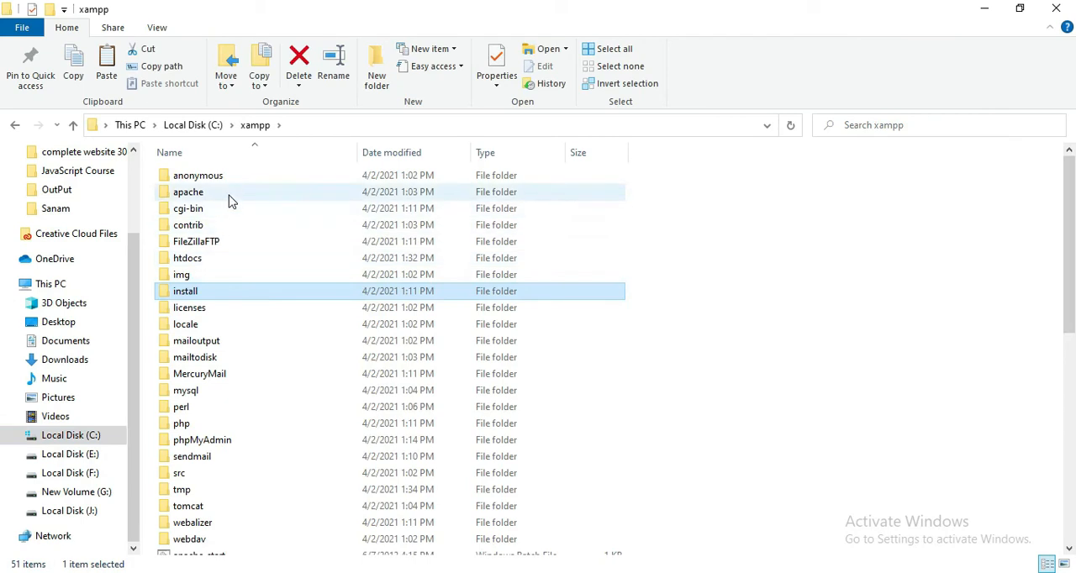
left_click(196, 264)
double_click(201, 263)
left_click(450, 381)
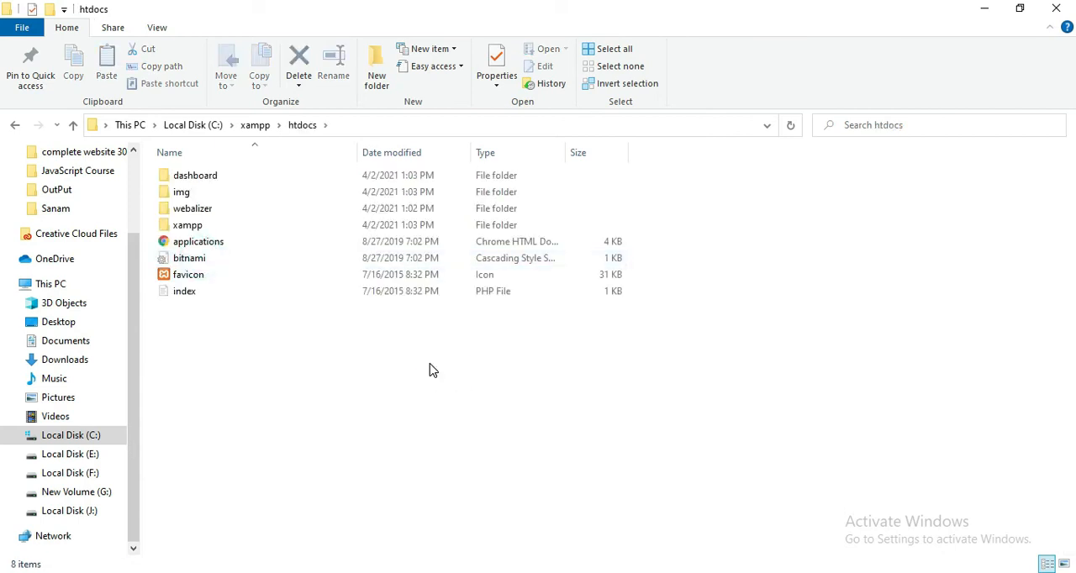
key("ctrl+v")
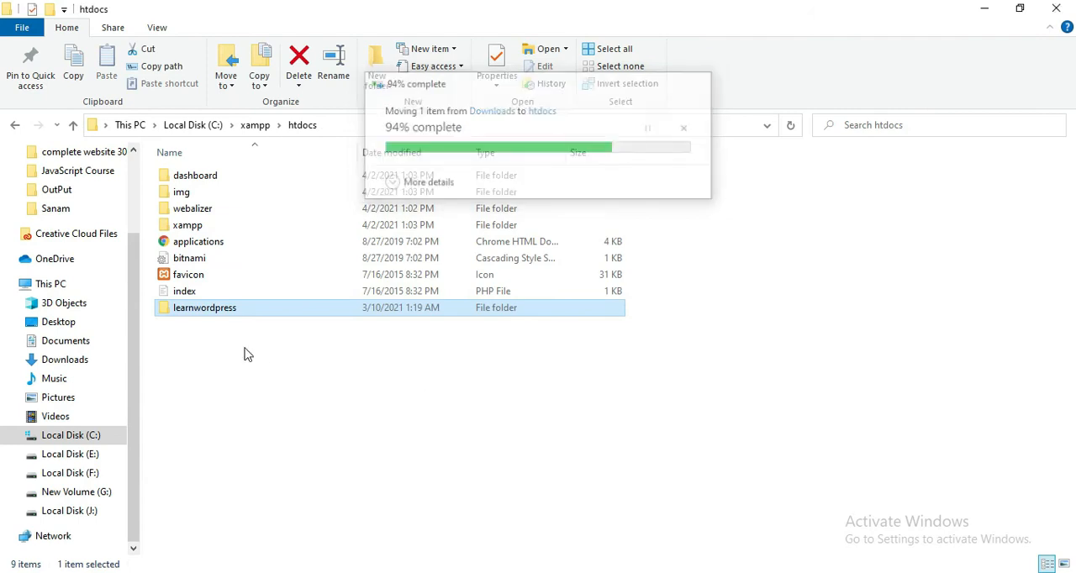
left_click(244, 347)
Step: Switch to Chrome and load localhost/learnwordpress in a new tab
mouse_move(328, 570)
left_click(328, 521)
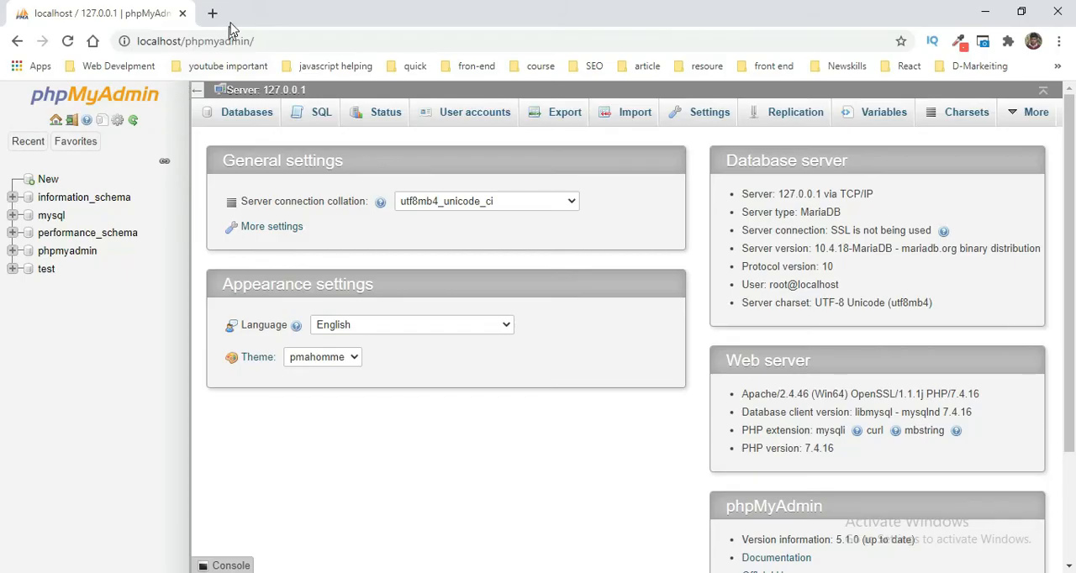
left_click(213, 14)
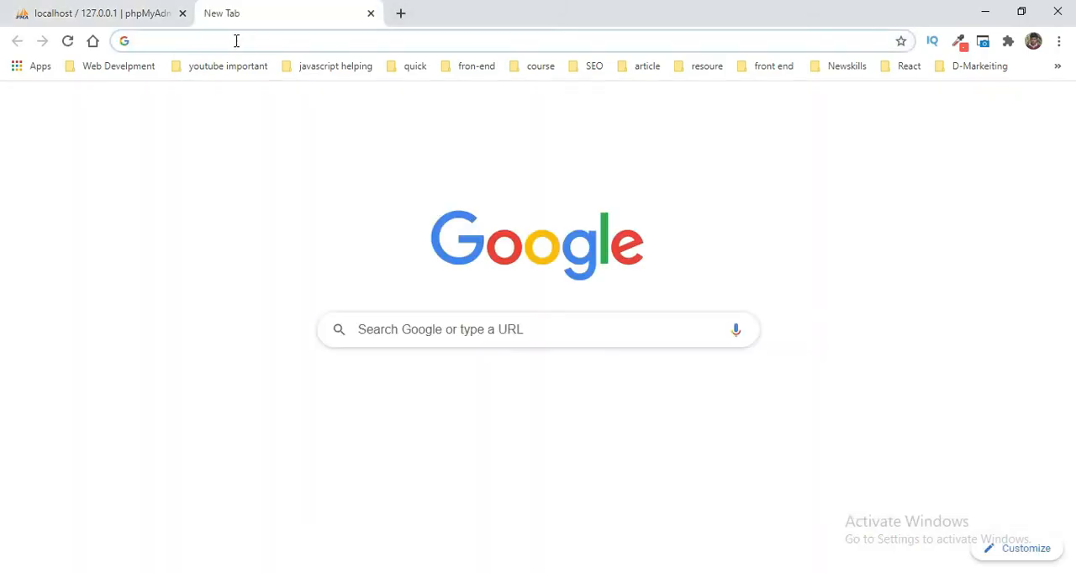
type("lo")
left_click(234, 40)
left_click_drag(193, 41, 499, 41)
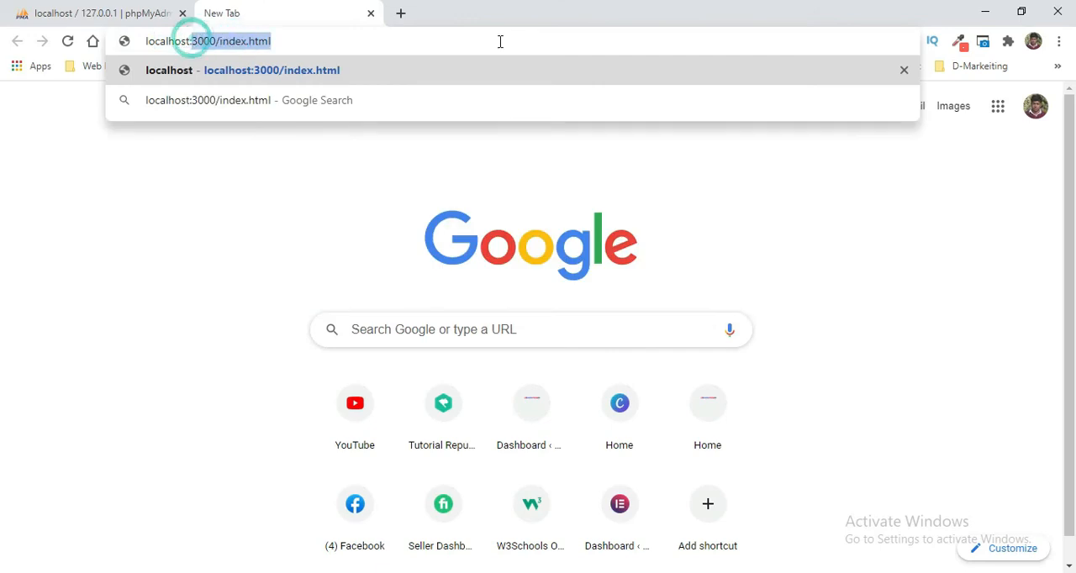
key("BackSpace")
key("BackSpace")
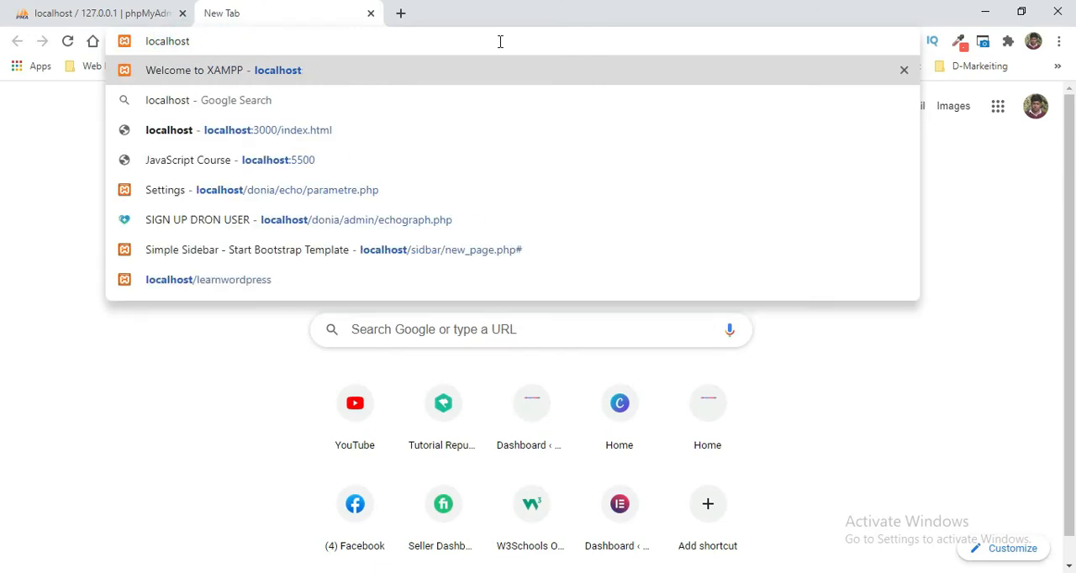
type("/")
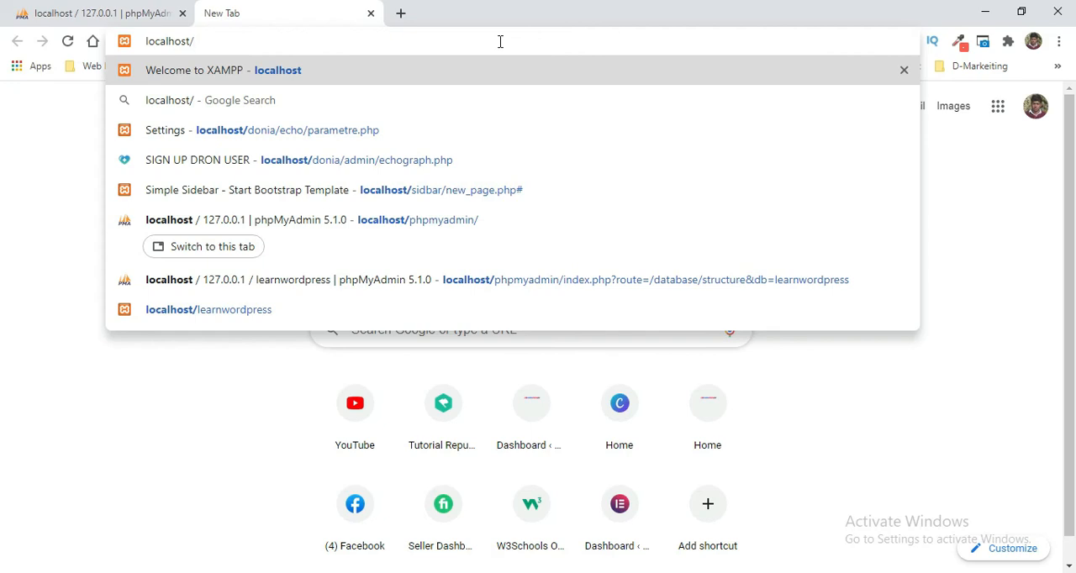
type("lea")
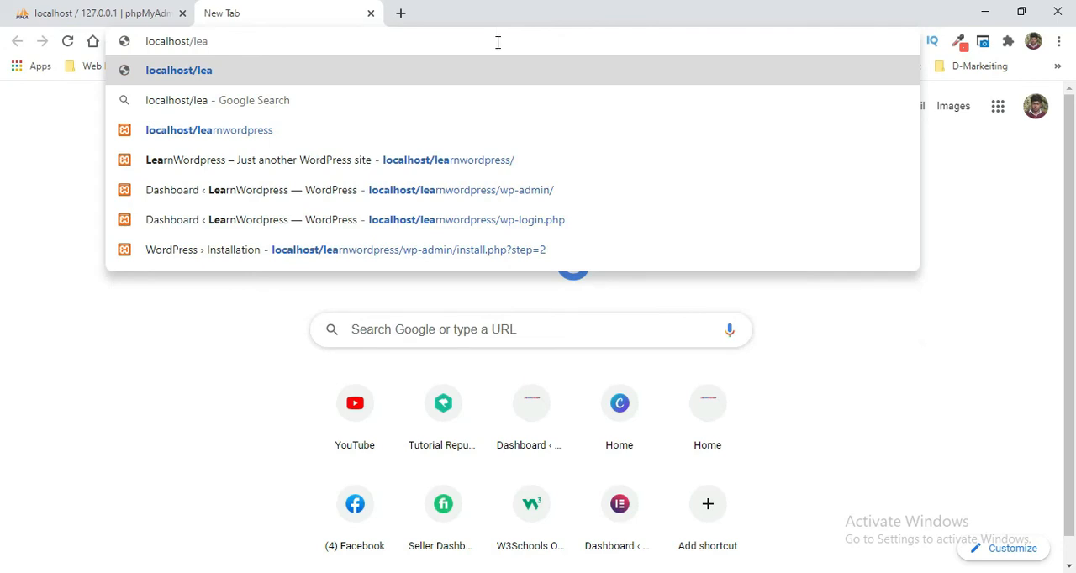
left_click(320, 128)
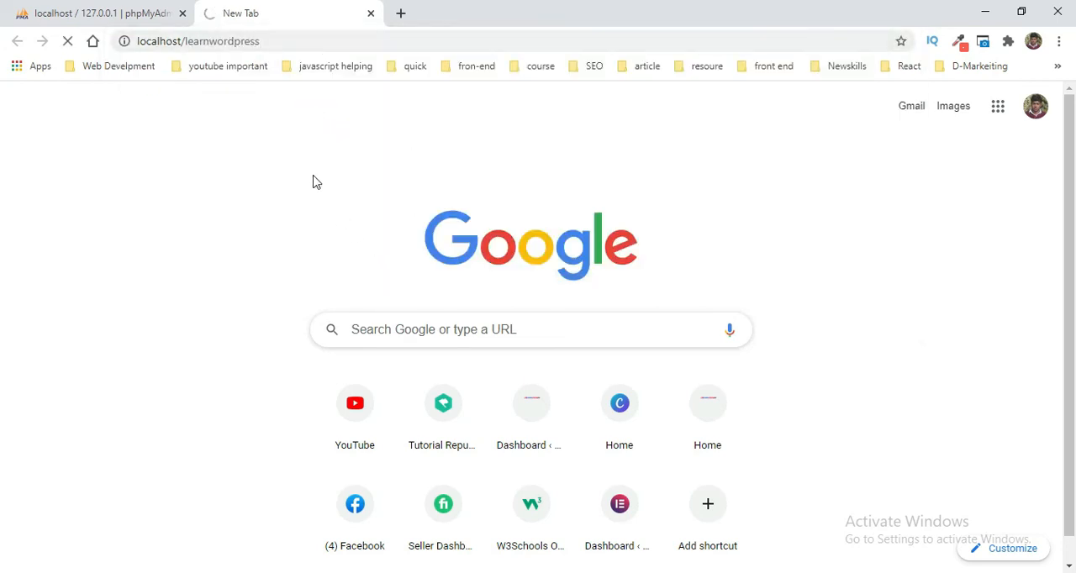
Step: Open the Databases page in phpMyAdmin and return to the tab loading localhost/learnwordpress
left_click(146, 9)
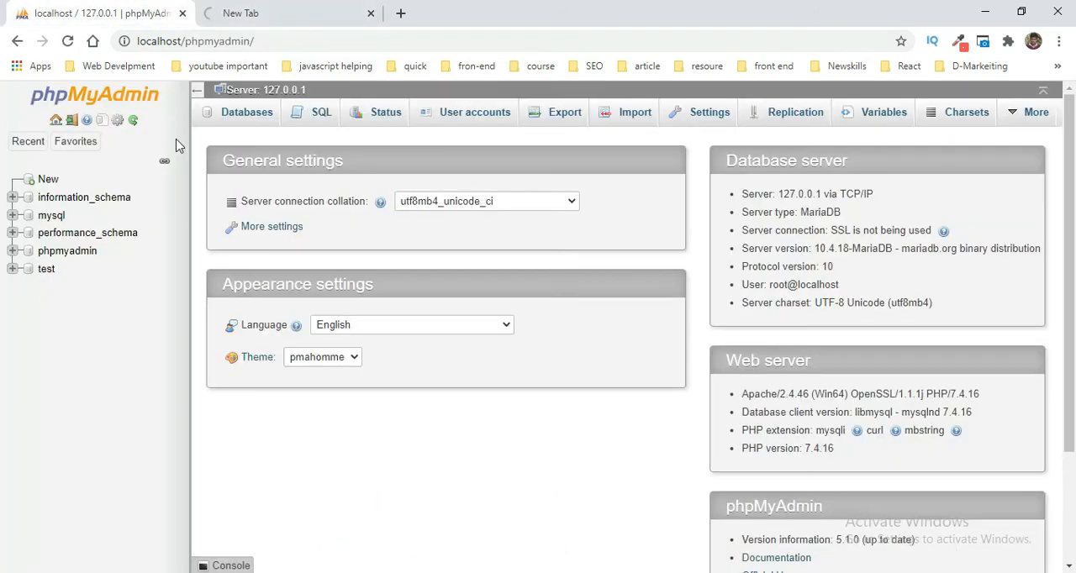
left_click(243, 114)
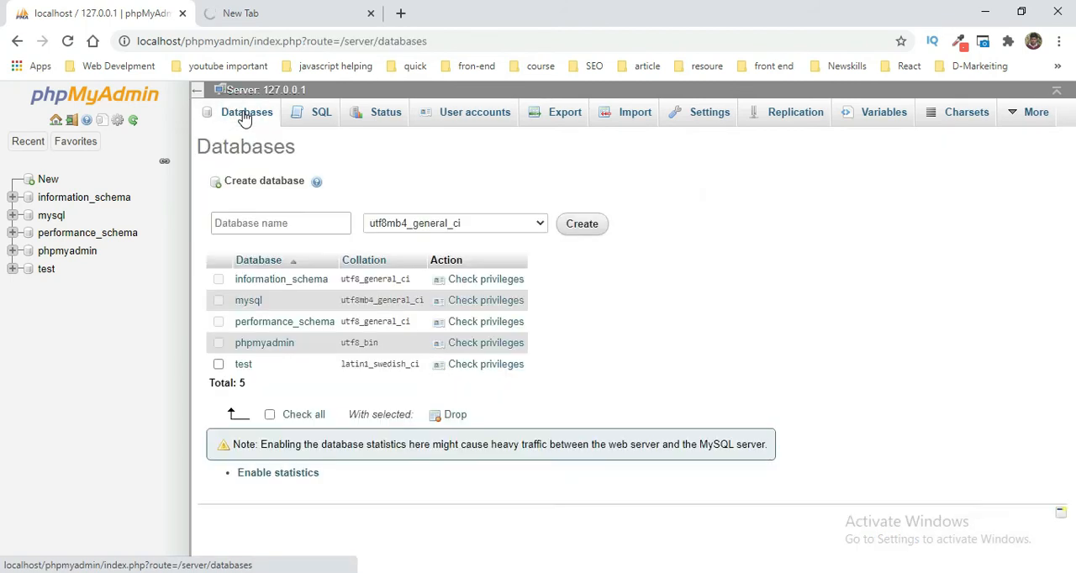
left_click(286, 10)
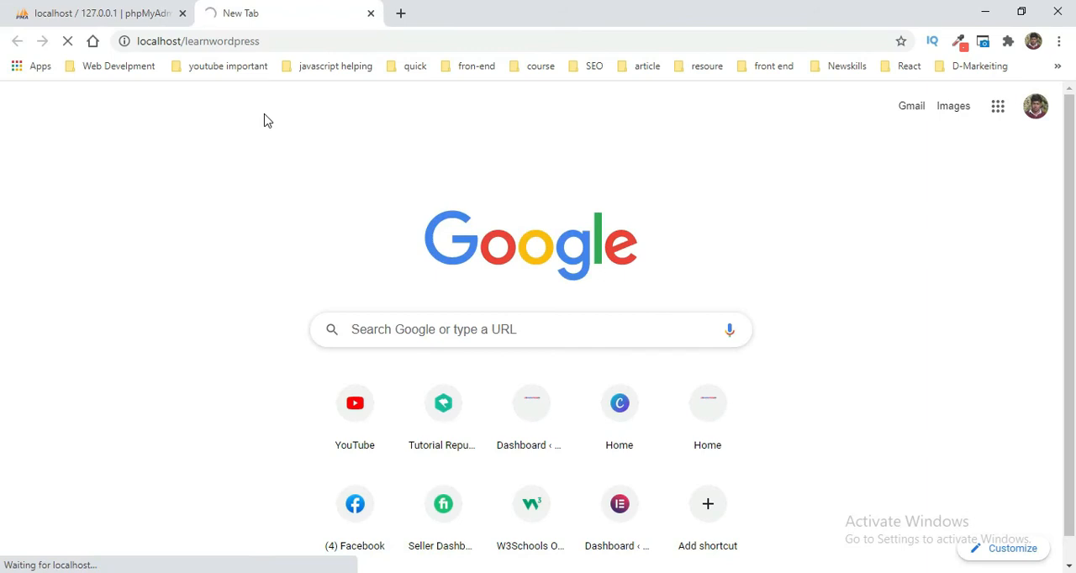
Step: Check the XAMPP module status from the system tray while the WordPress page loads, and dismiss the status menu
left_click(299, 41)
left_click(320, 43)
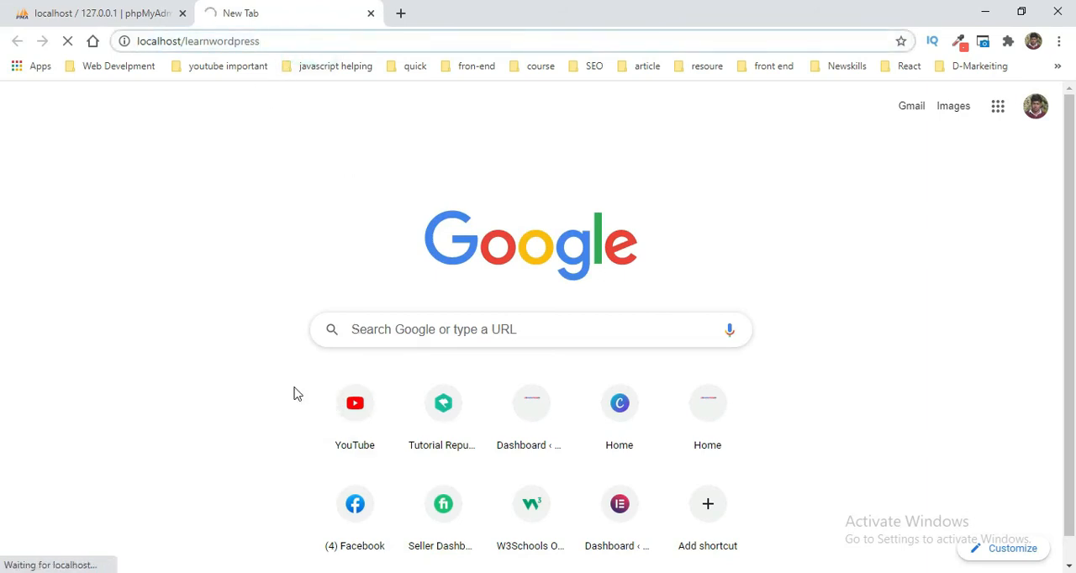
left_click(889, 572)
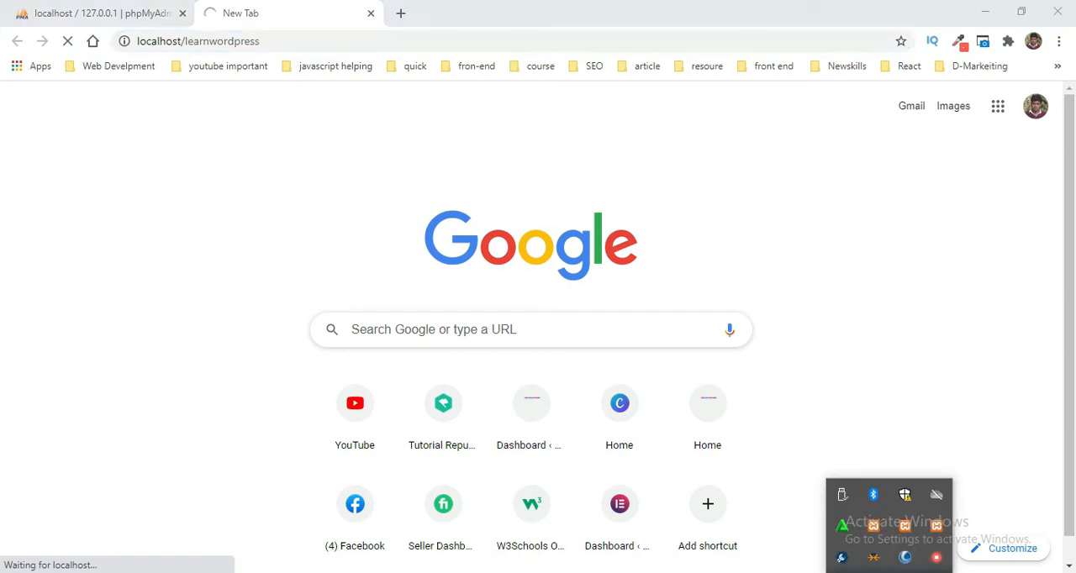
right_click(938, 552)
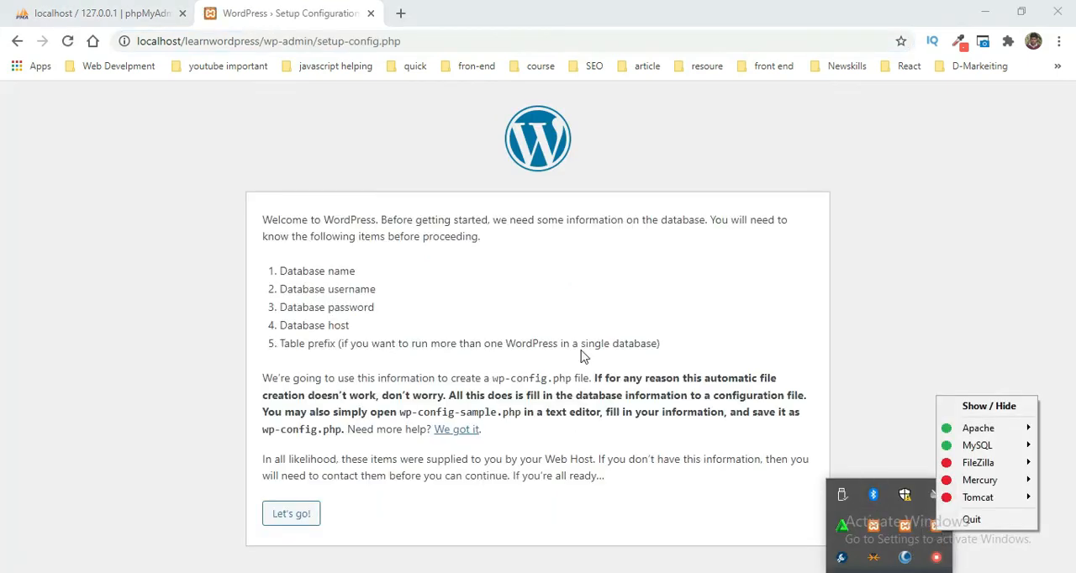
left_click(659, 296)
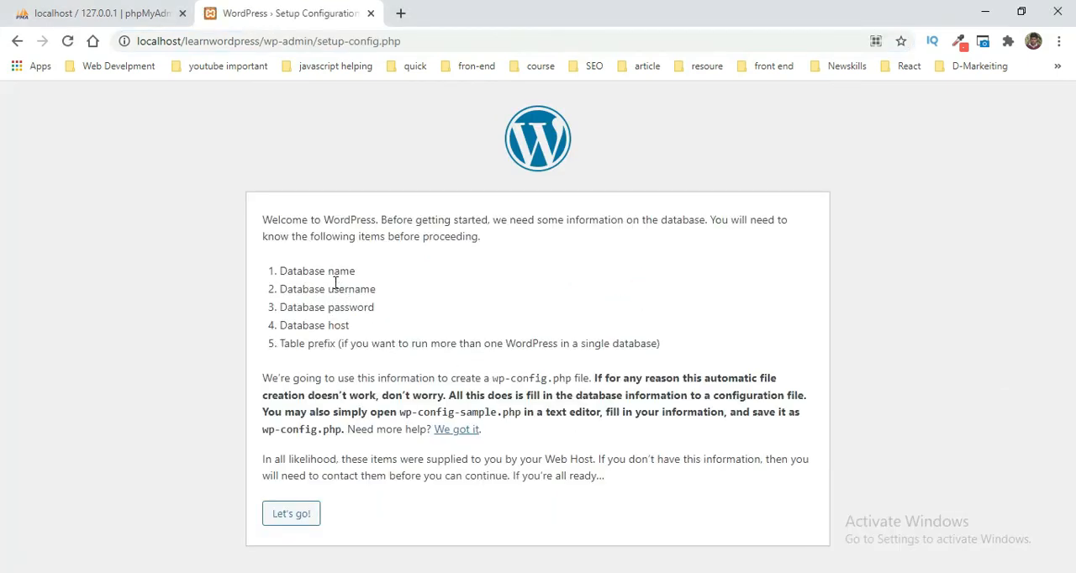
Step: Review the required database details on the WordPress welcome page and proceed to the database connection form
left_click_drag(365, 274, 258, 275)
left_click_drag(391, 291, 277, 290)
left_click_drag(385, 311, 280, 311)
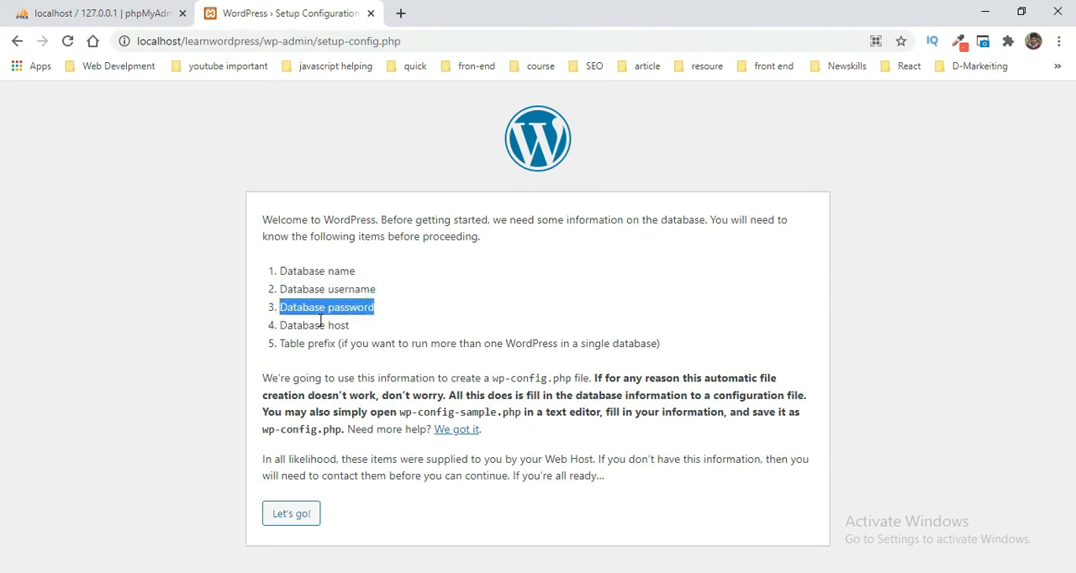
left_click_drag(357, 328, 279, 340)
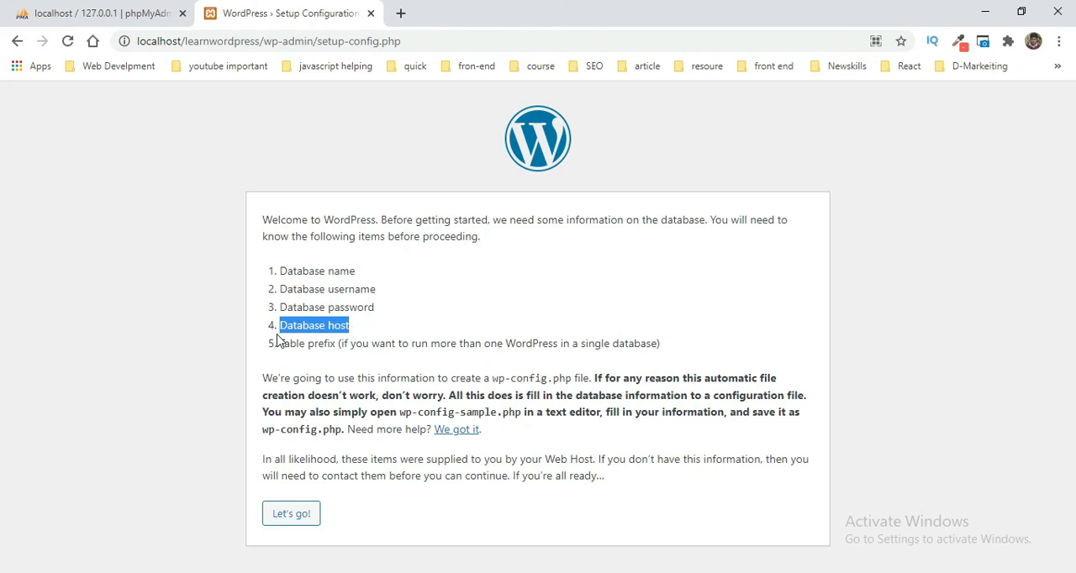
left_click(437, 316)
left_click(283, 520)
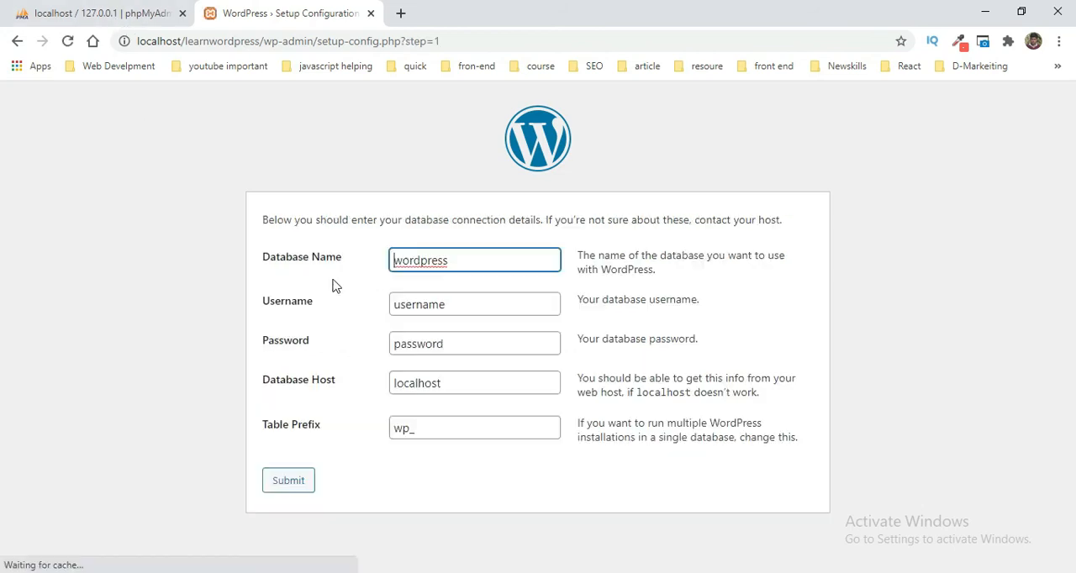
double_click(486, 264)
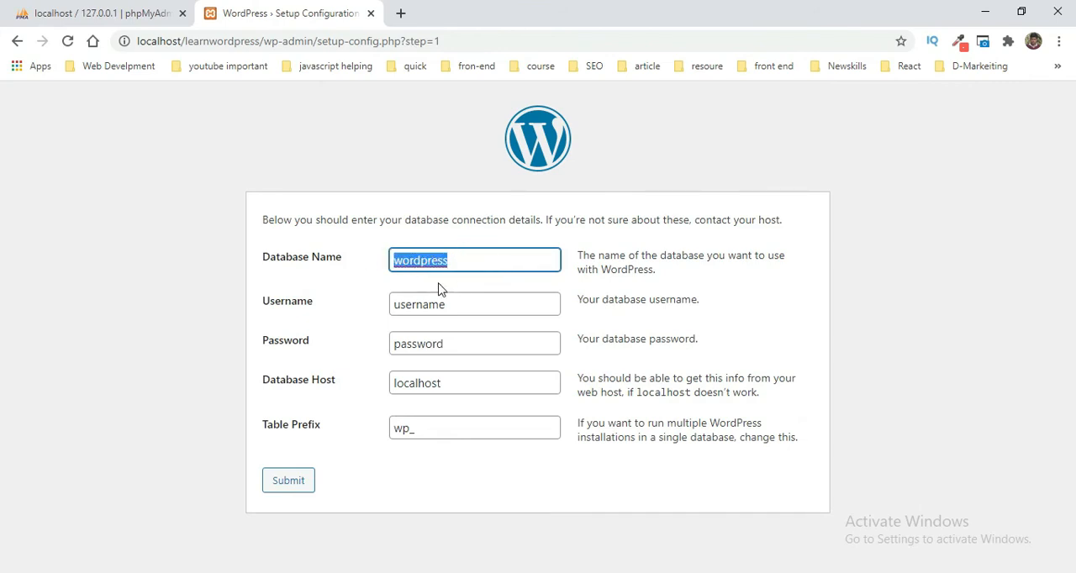
Step: Create a database named learnwordpress in phpMyAdmin, copying the name from the WordPress folder in htdocs
left_click(80, 10)
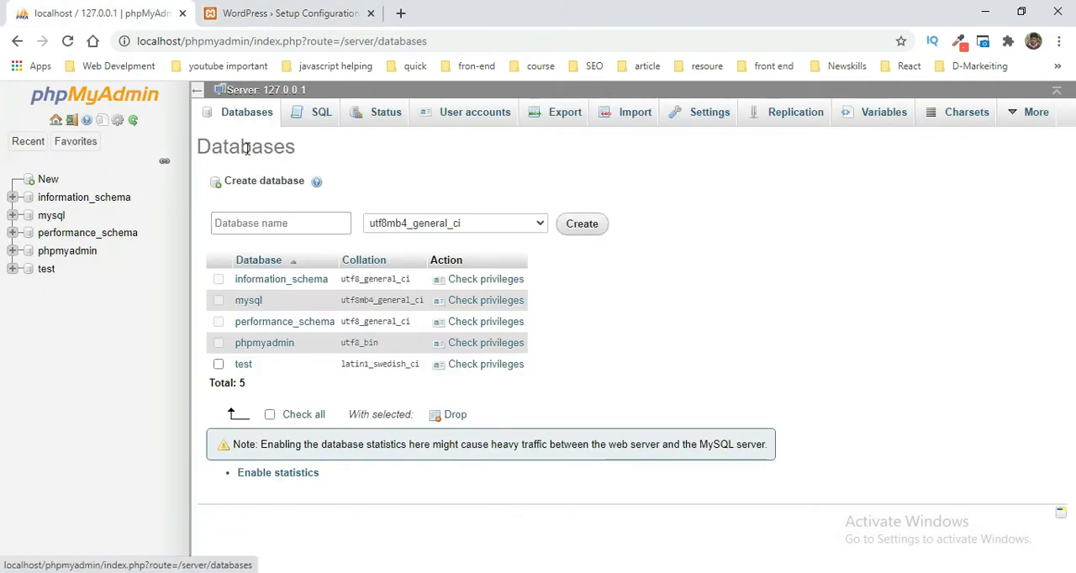
left_click_drag(242, 148, 313, 153)
left_click(284, 227)
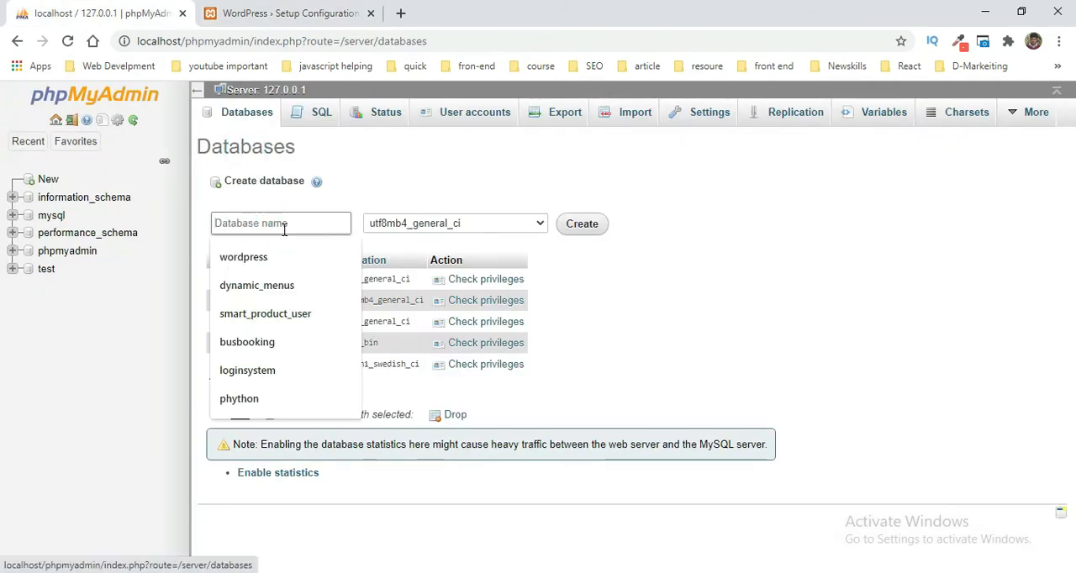
left_click(284, 229)
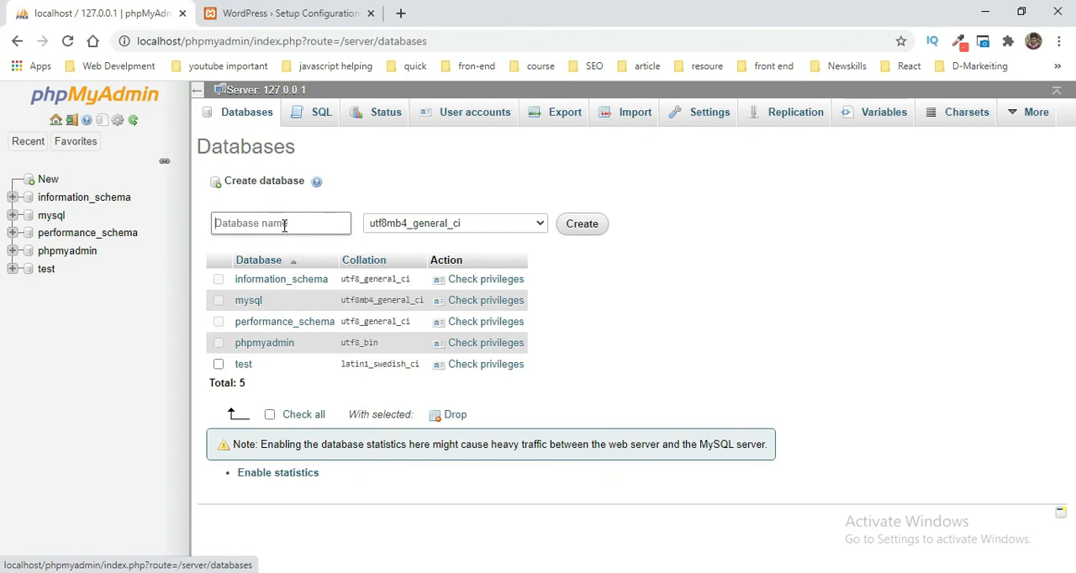
left_click(240, 566)
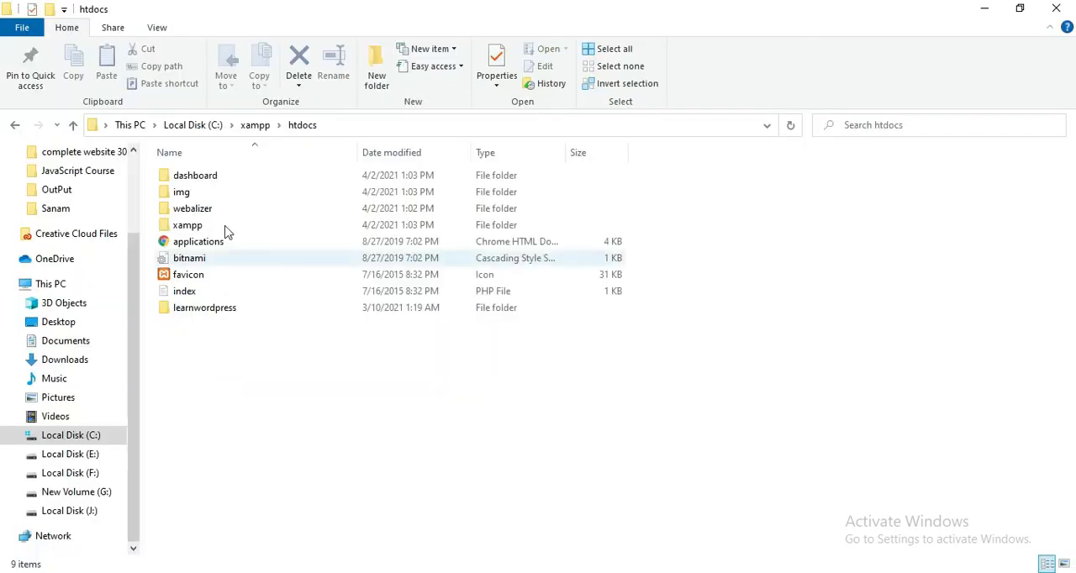
left_click(241, 309)
key("F2")
key("ctrl+c")
left_click(317, 444)
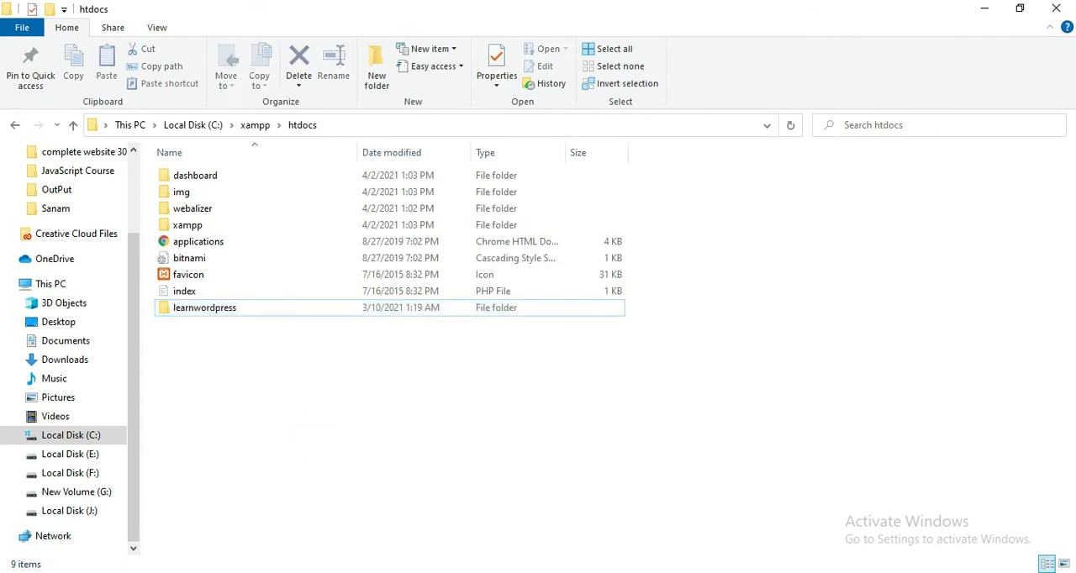
left_click(334, 567)
key("ctrl+v")
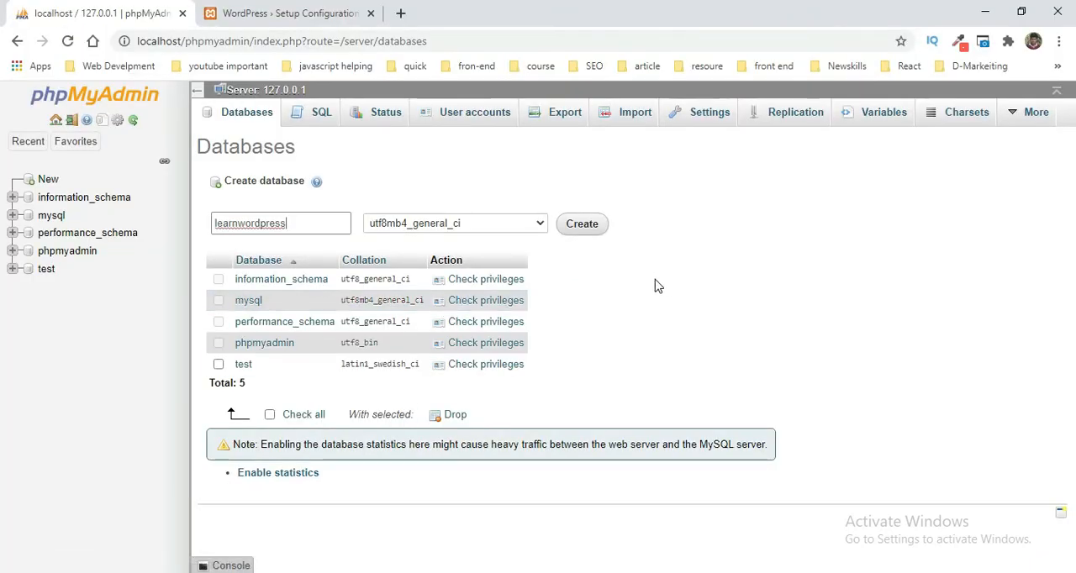
left_click(582, 225)
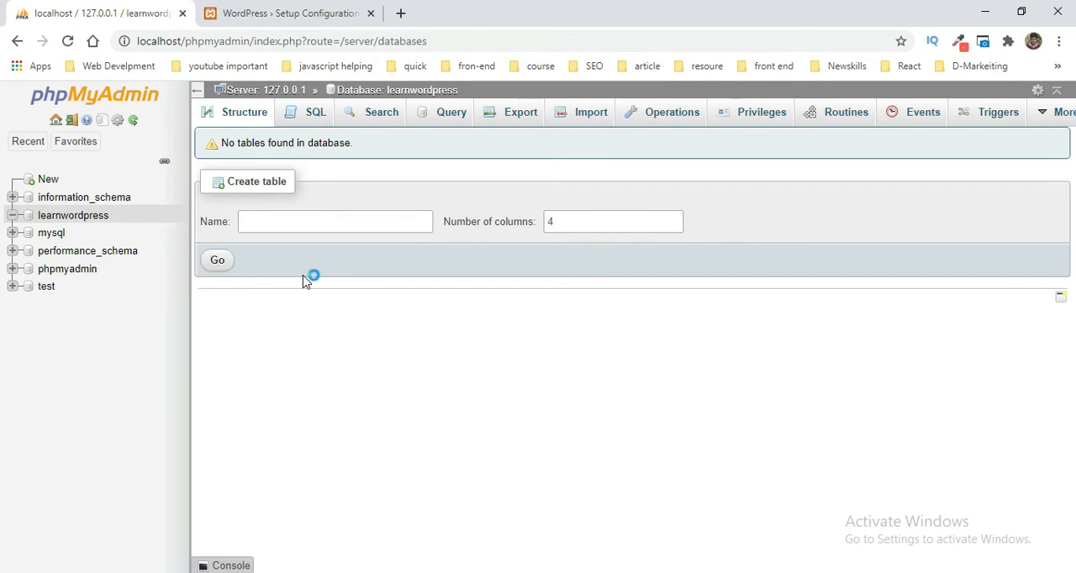
Step: Set the database name to learnwordpress and the username to root in the WordPress database connection form
left_click(269, 15)
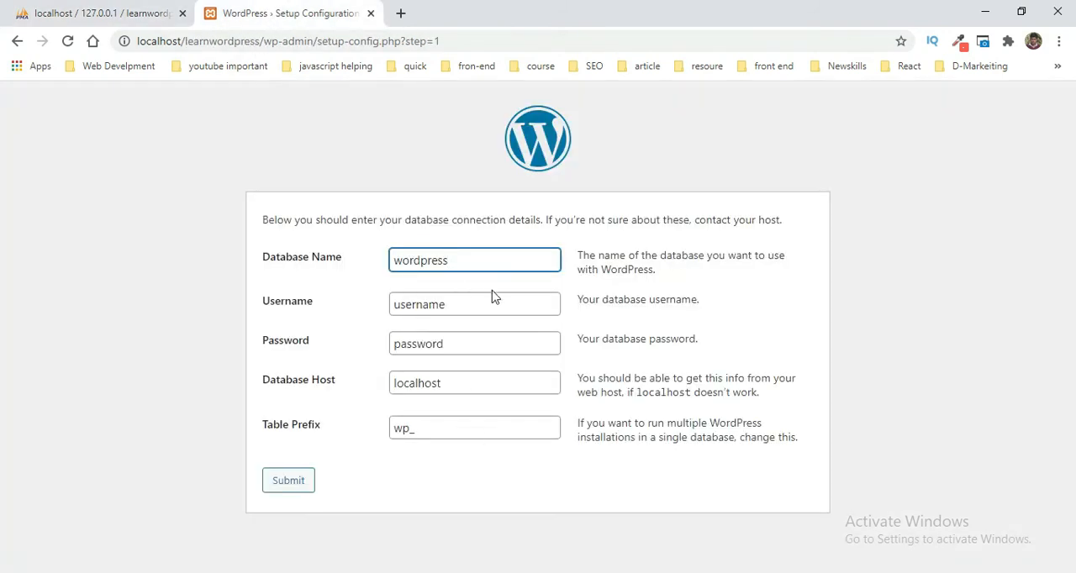
key("ctrl+a")
type("learnwordpress")
double_click(431, 306)
type("root")
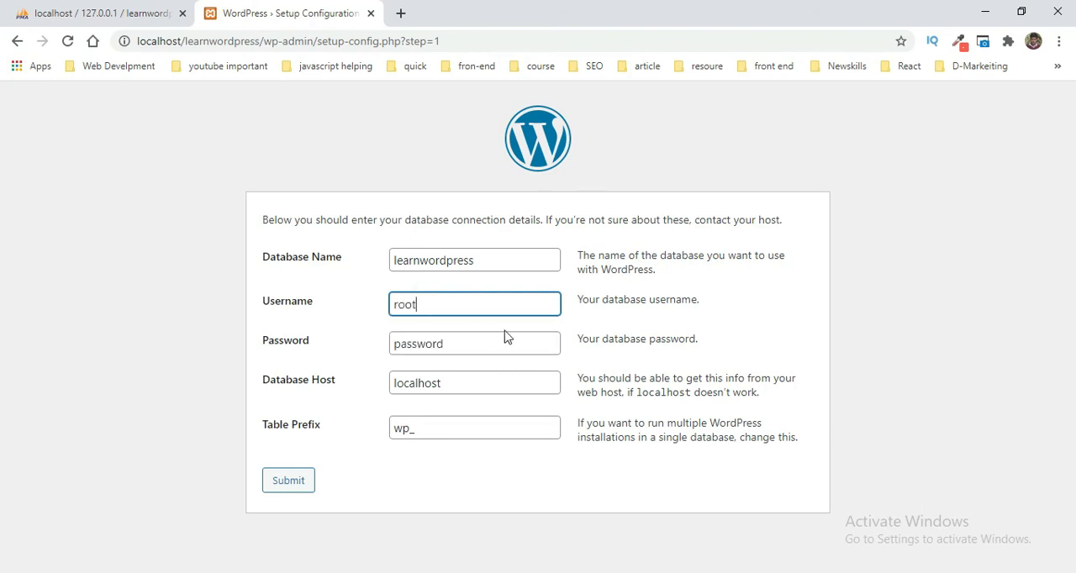
Step: Clear the placeholder from the database password field, leaving it empty
left_click(605, 328)
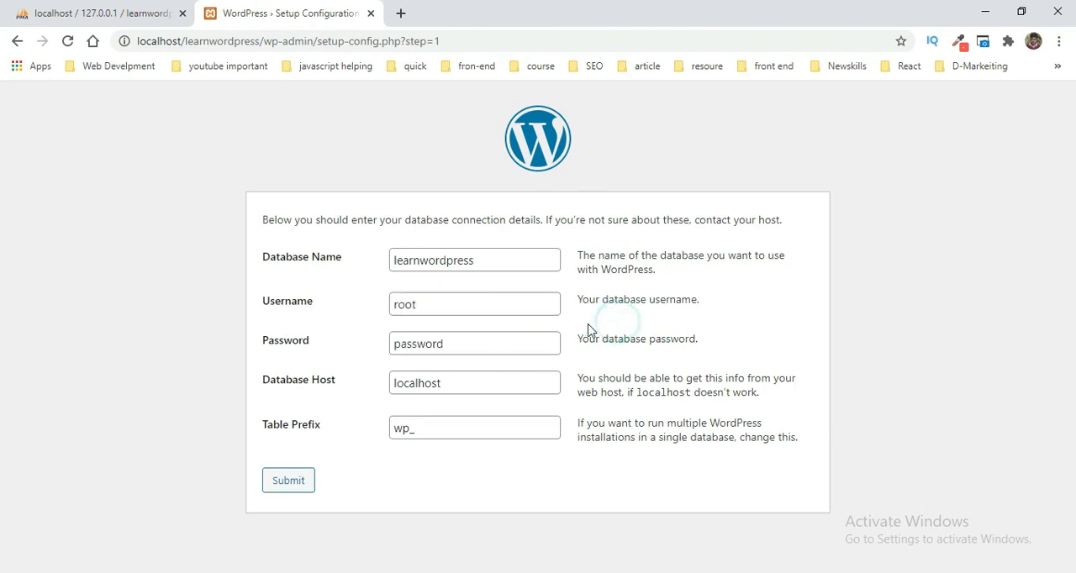
double_click(450, 340)
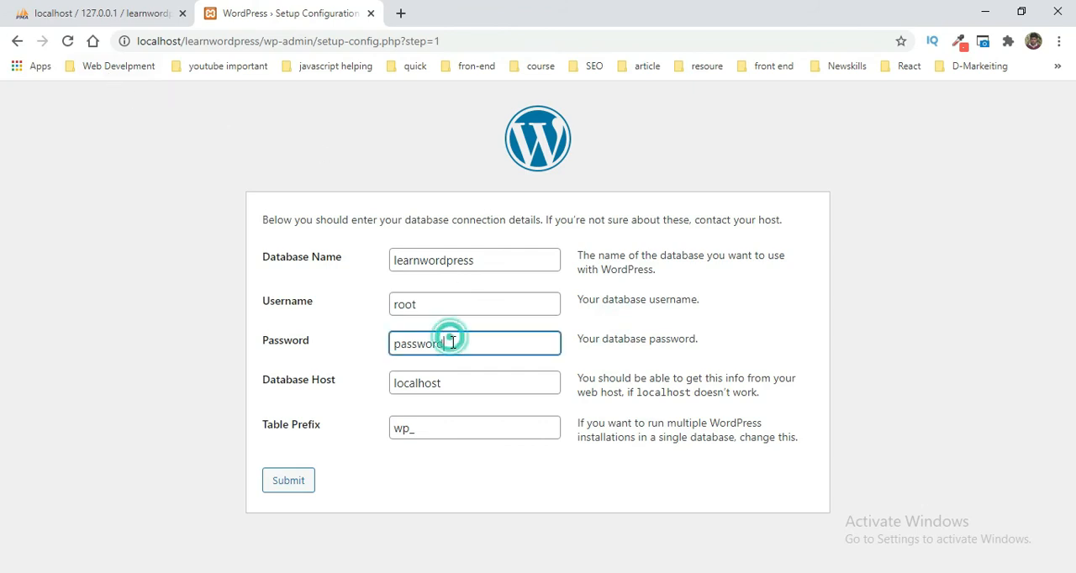
key("BackSpace")
left_click(361, 344)
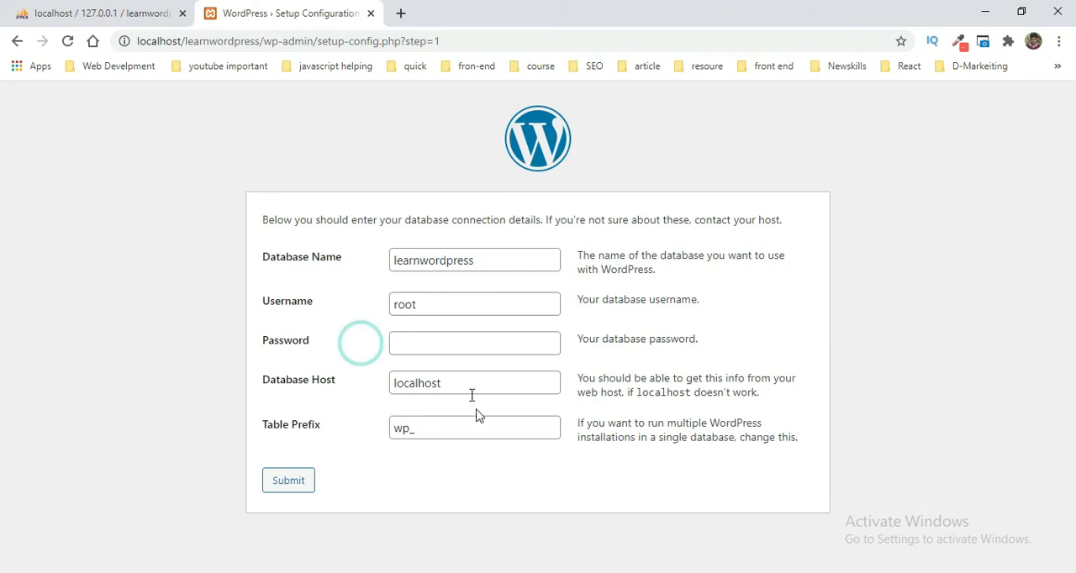
left_click(432, 478)
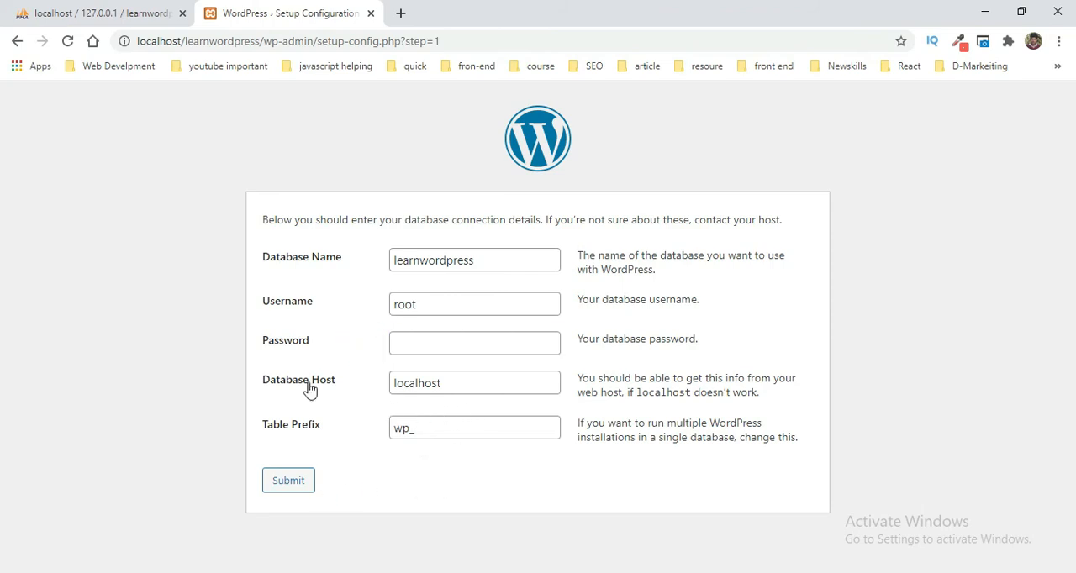
Step: Keep localhost as the database host, submit the connection details and run the WordPress installation
left_click(475, 392)
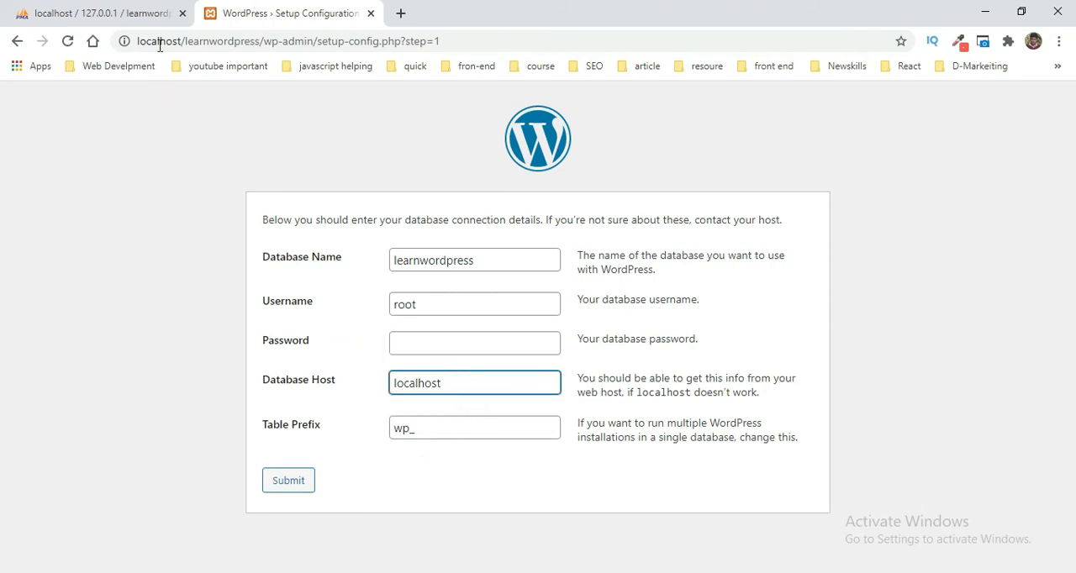
left_click_drag(180, 41, 158, 41)
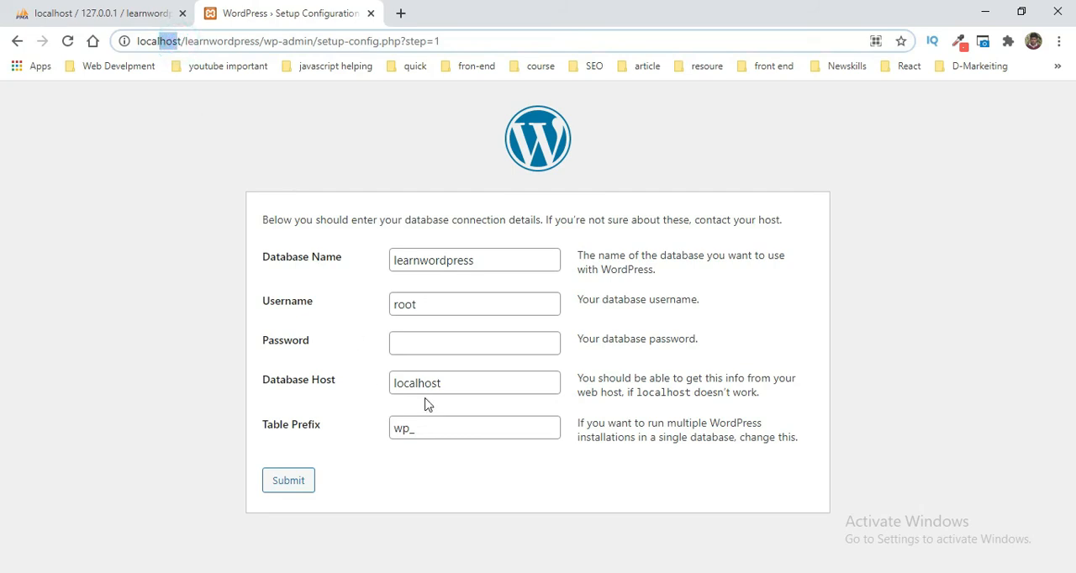
left_click(345, 412)
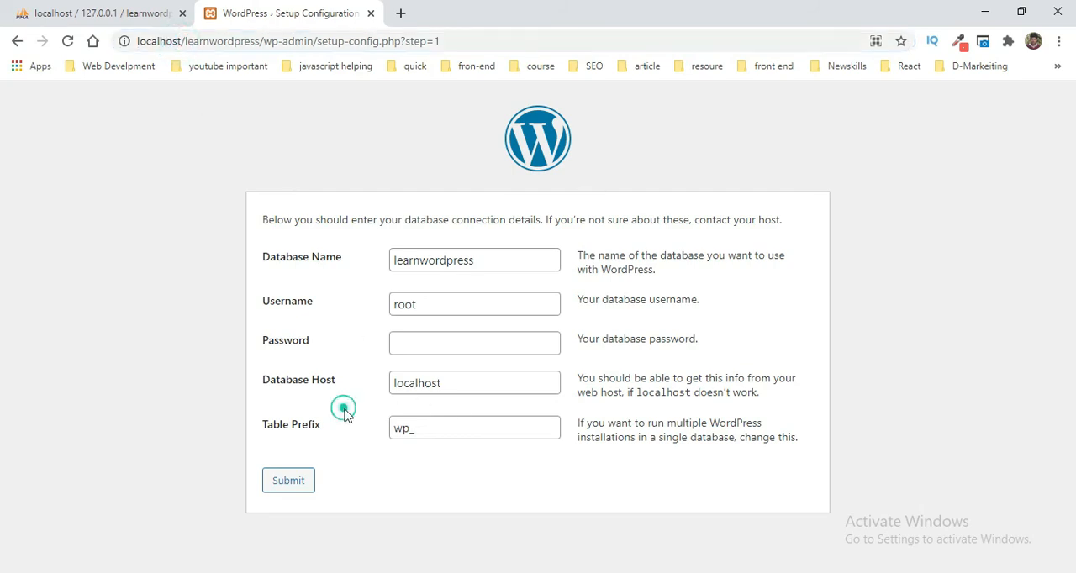
left_click(286, 483)
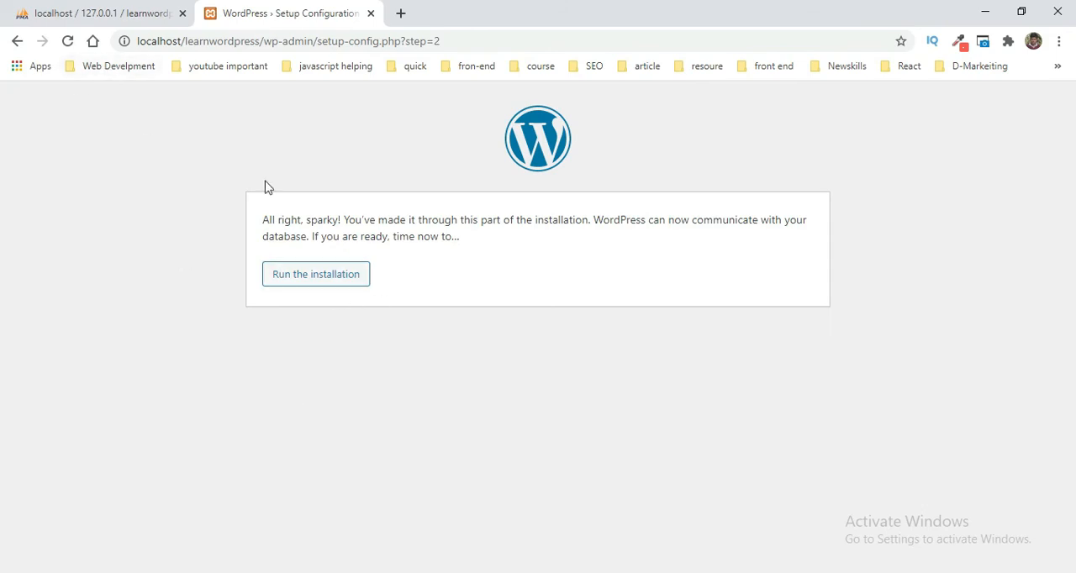
left_click(354, 284)
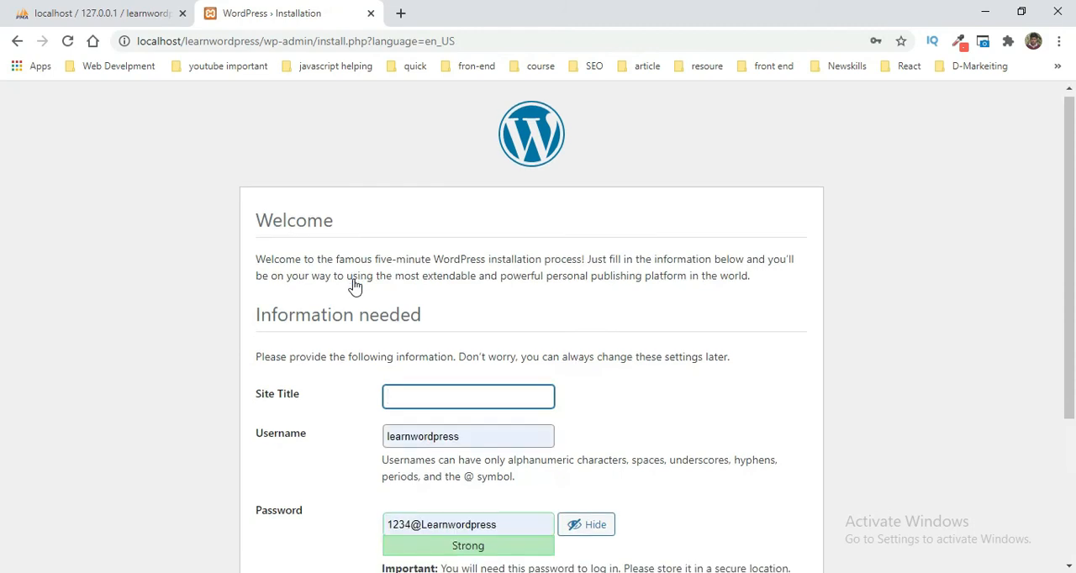
Step: Set the site title to LearnWordpress and keep learnwordpress as the username in the installation form
scroll(421, 286, "down", 2)
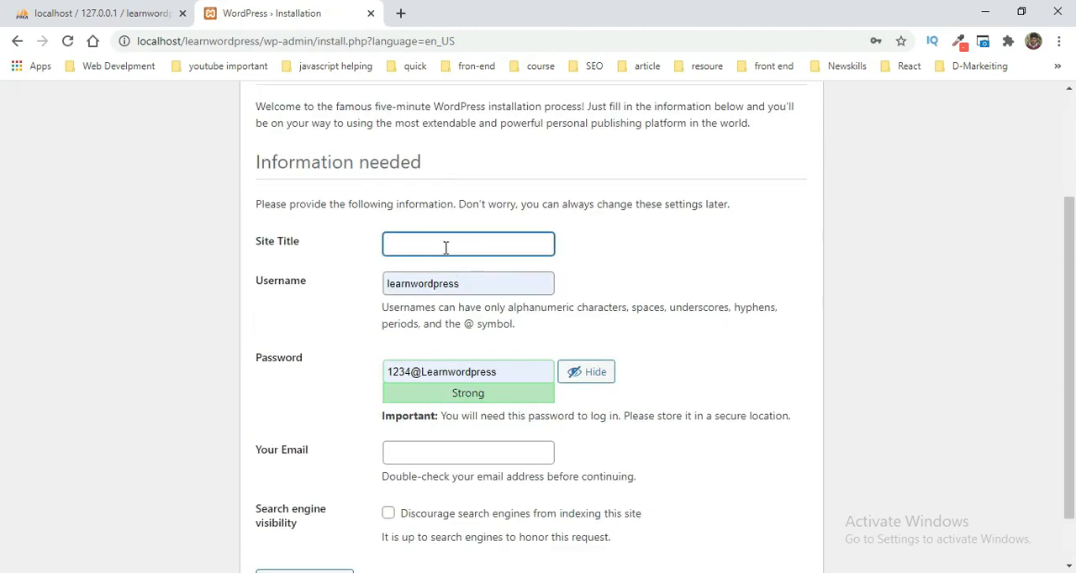
type("learnwordpress")
left_click(421, 278)
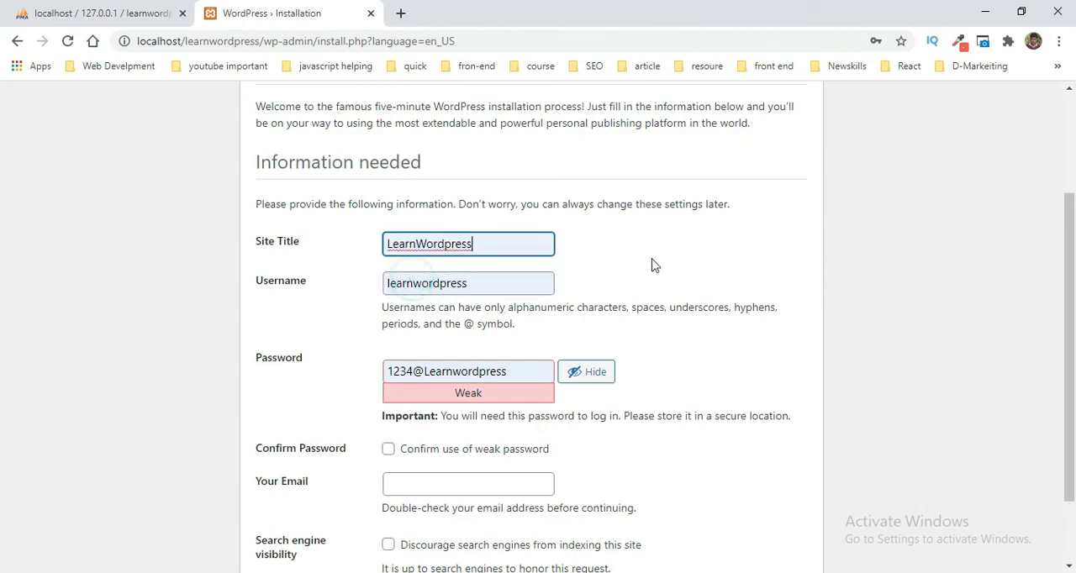
scroll(651, 259, "down", 1)
left_click(485, 190)
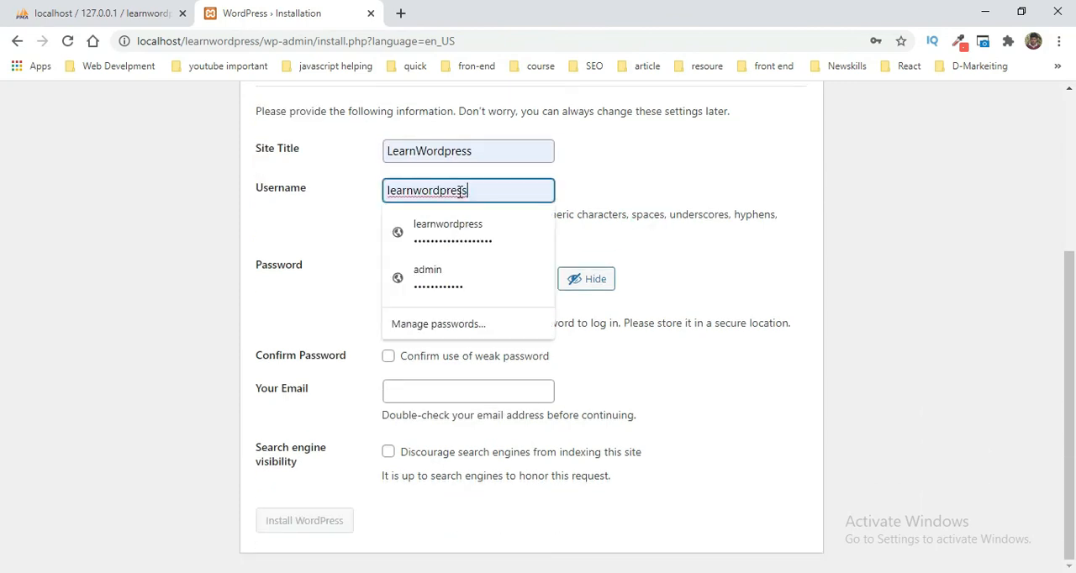
double_click(480, 190)
left_click(493, 193)
left_click(636, 190)
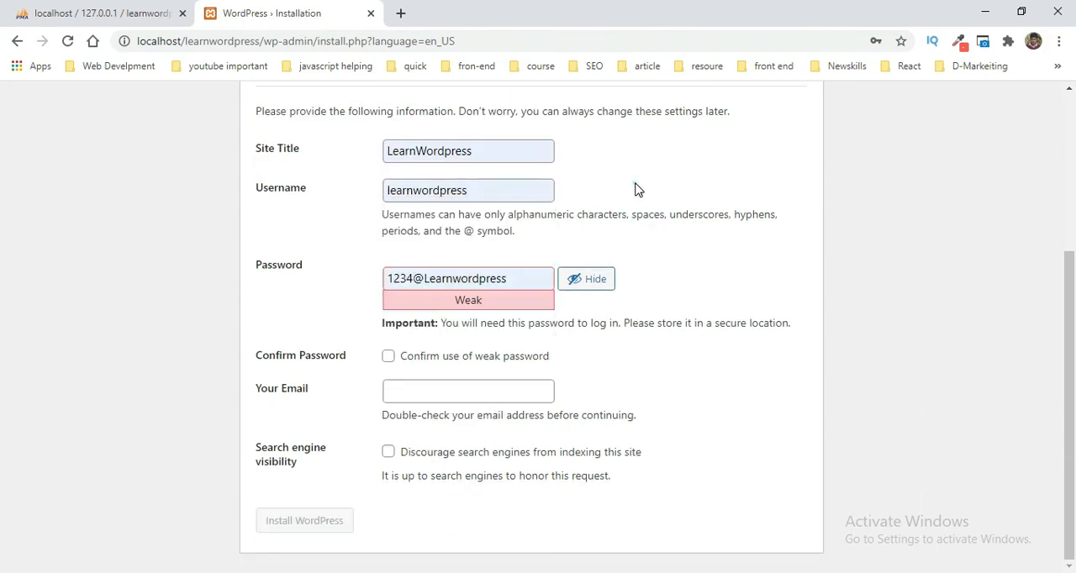
Step: Keep the prefilled account password and confirm the use of a weak password
left_click(516, 279)
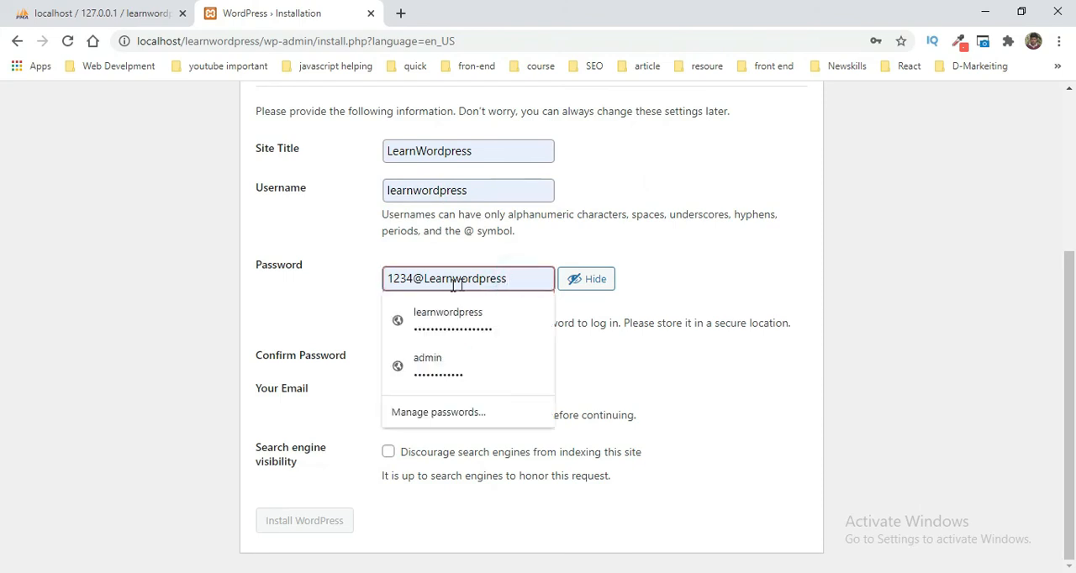
left_click_drag(386, 278, 504, 267)
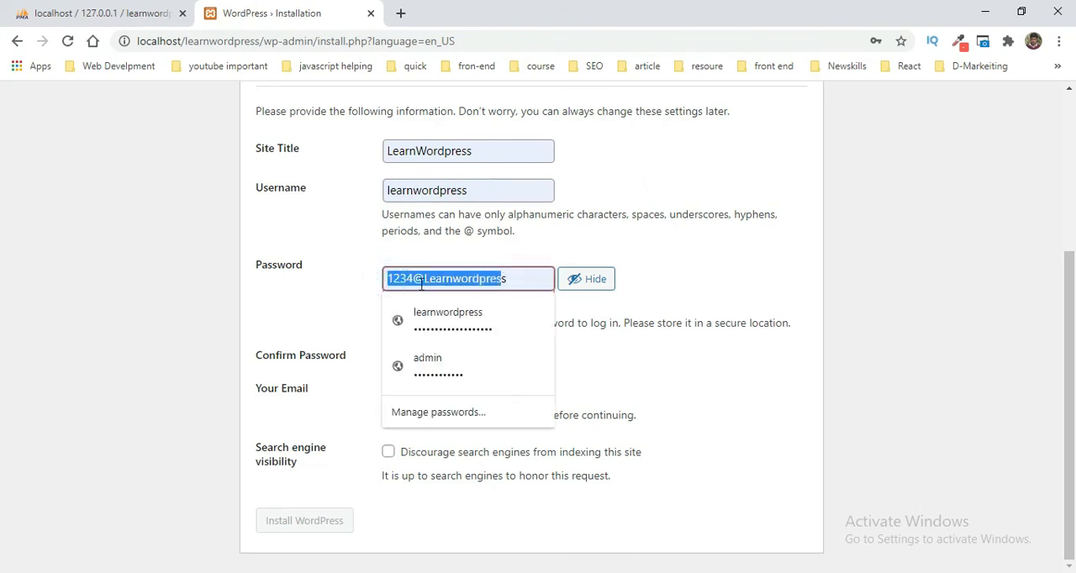
left_click(507, 283)
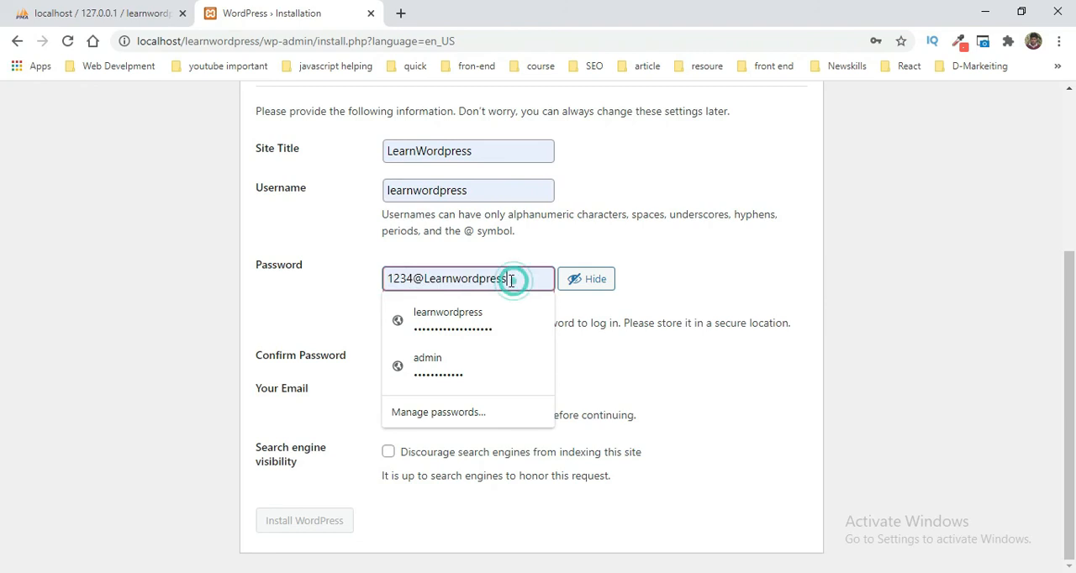
left_click(586, 228)
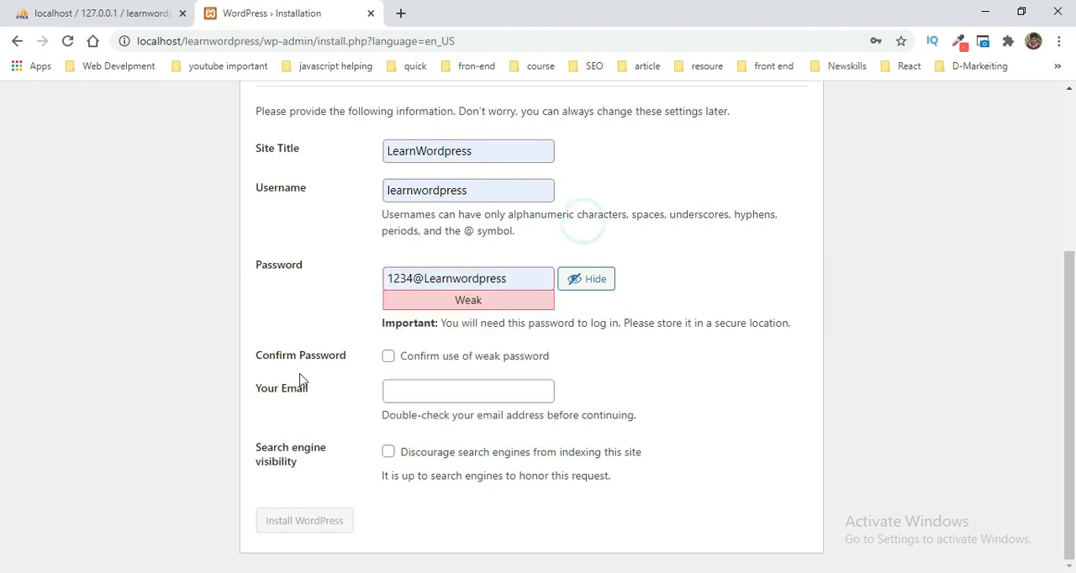
left_click(388, 357)
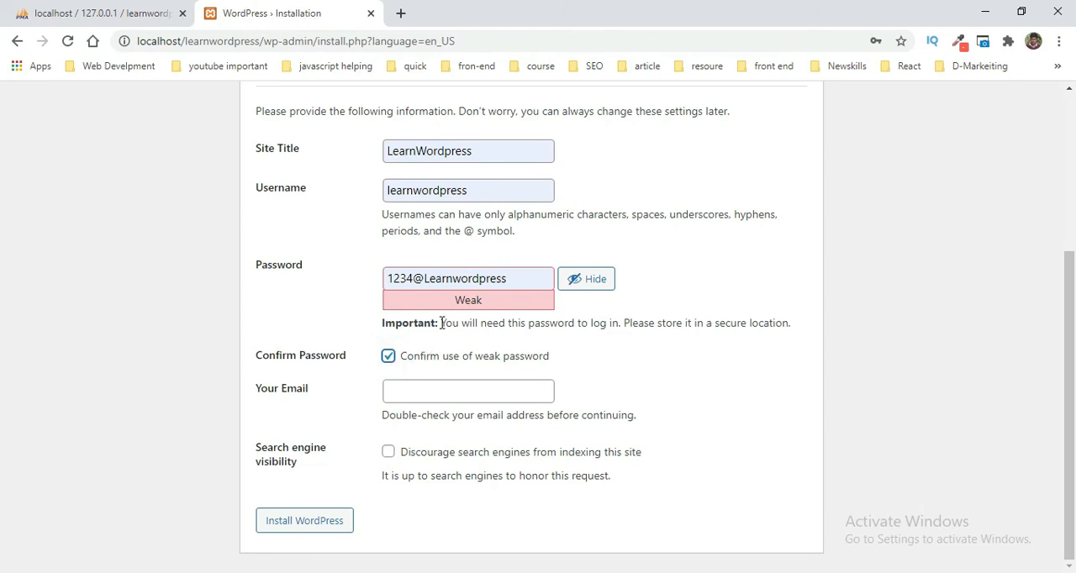
left_click(513, 283)
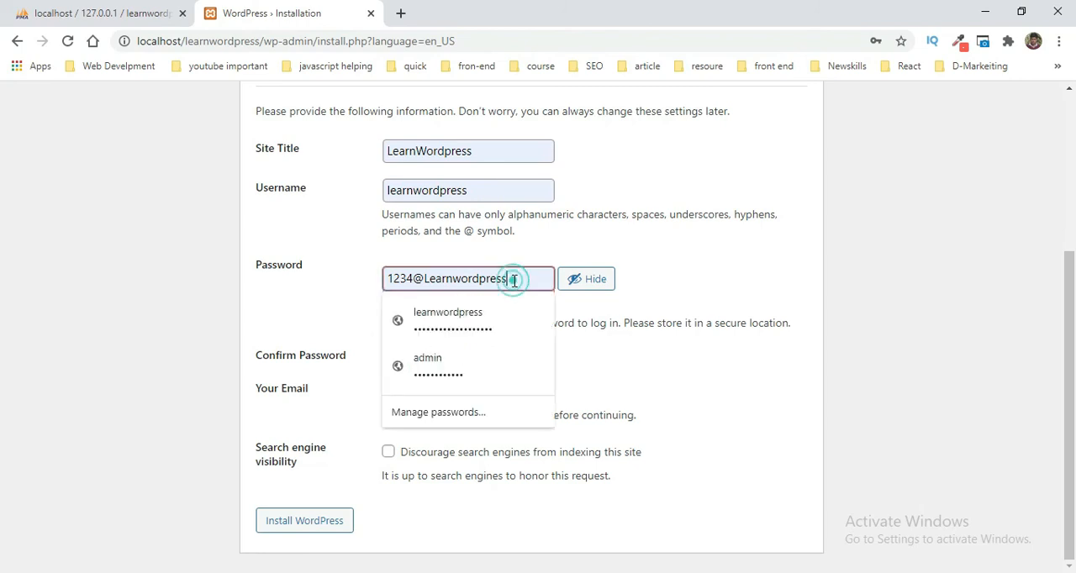
left_click(694, 269)
Step: Try to fill in the administrator's e-mail address in the installation form using a saved suggestion
left_click(446, 389)
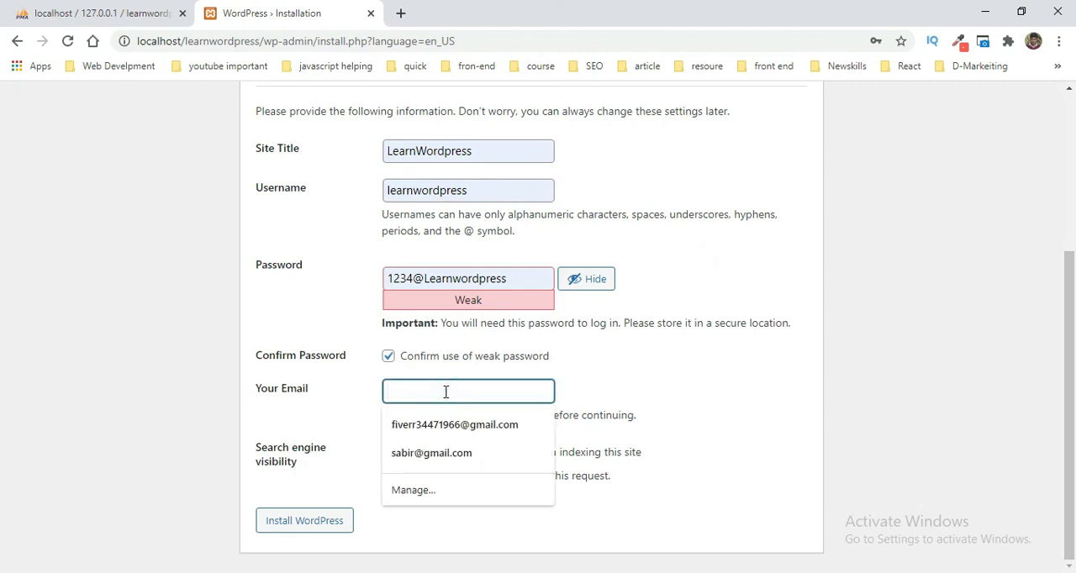
type("le")
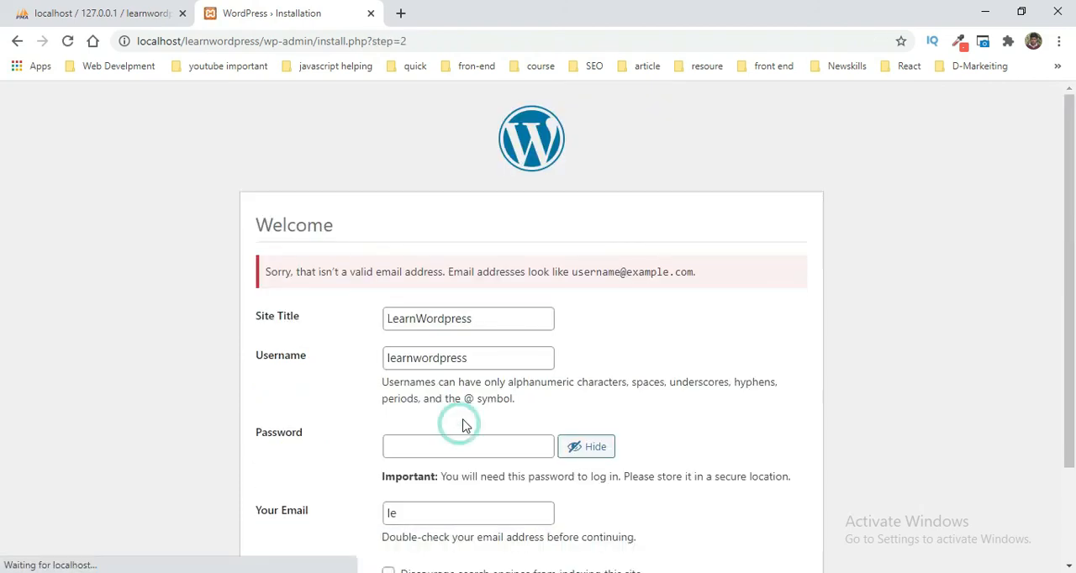
scroll(466, 421, "down", 2)
left_click(454, 394)
left_click(461, 446)
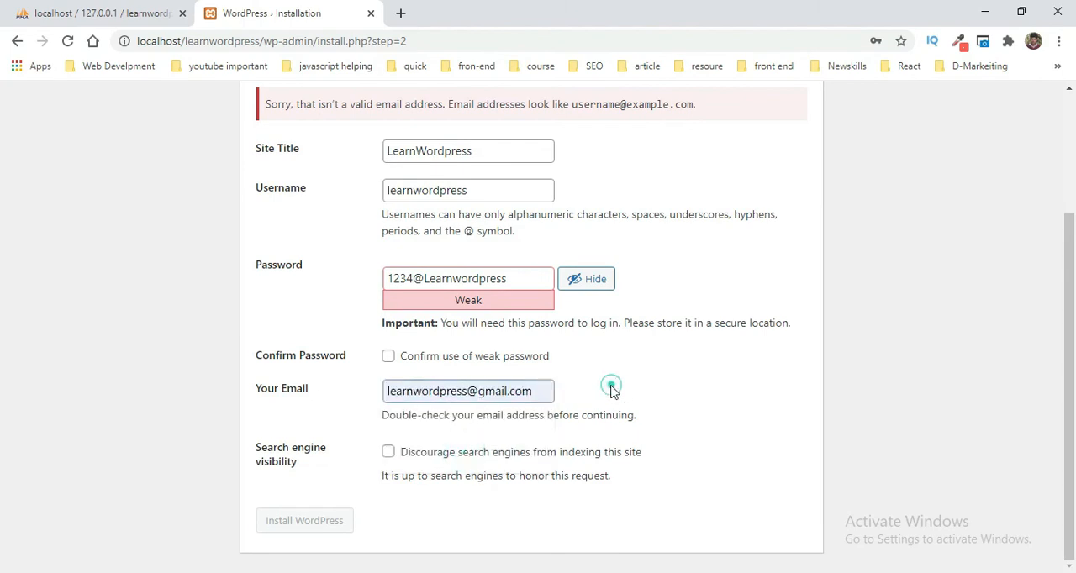
Step: Review the installation form's error notice and fields, and reload the page with its form data resubmitted
scroll(612, 393, "up", 1)
scroll(612, 392, "up", 2)
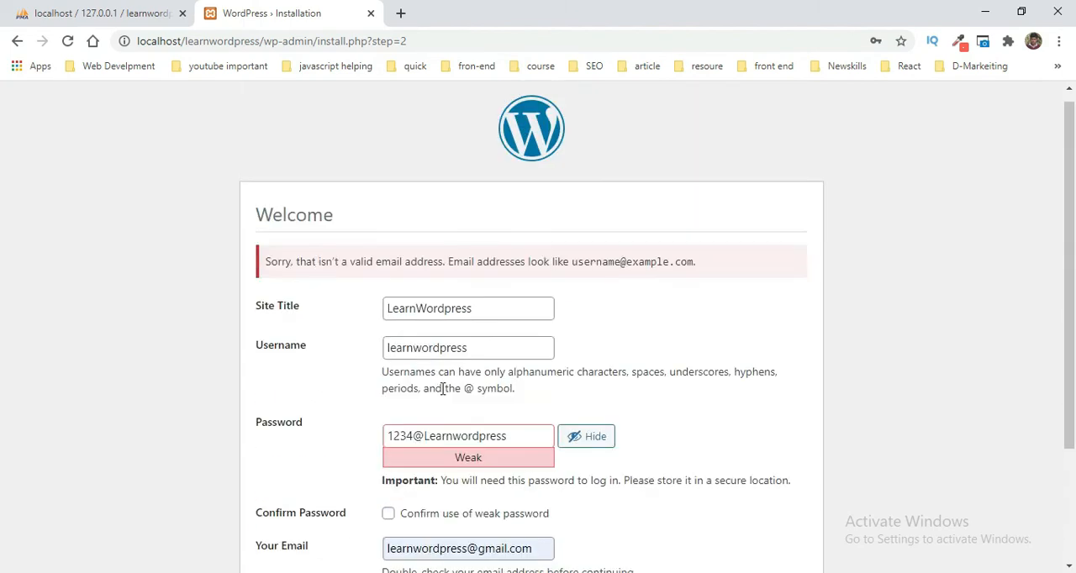
scroll(446, 395, "down", 2)
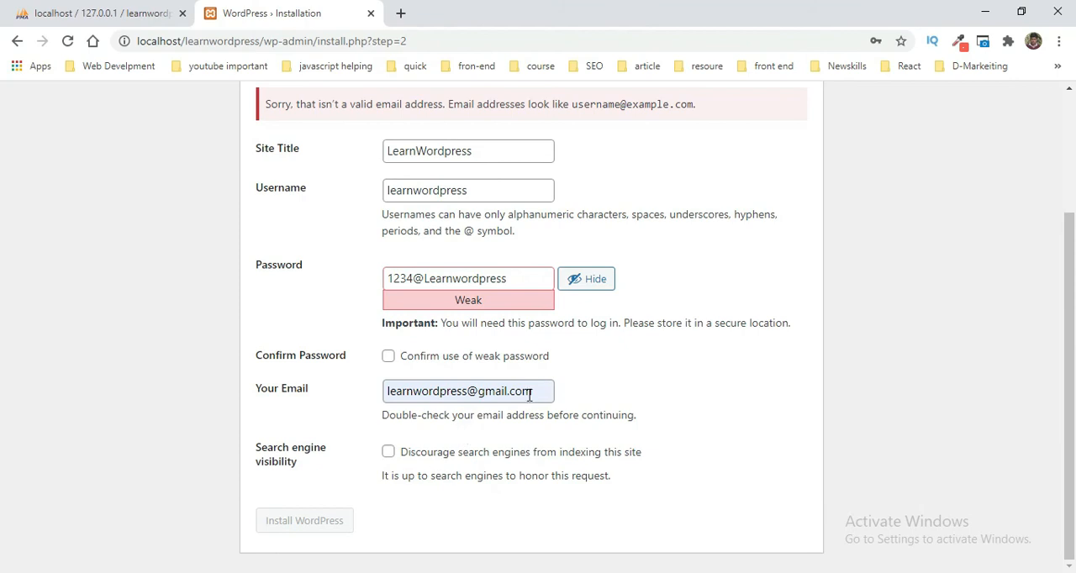
scroll(399, 458, "up", 2)
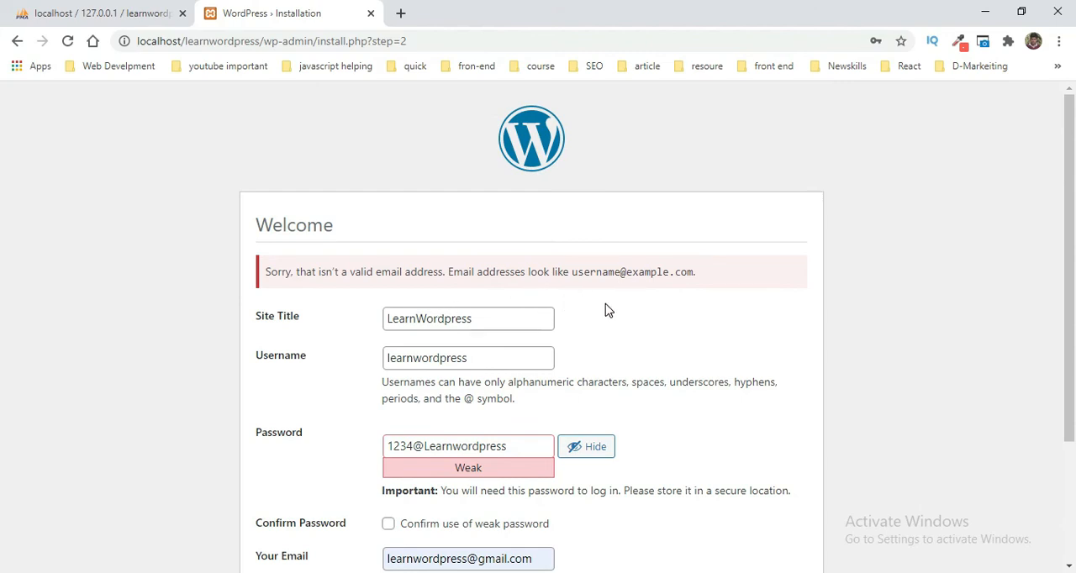
scroll(609, 311, "down", 2)
scroll(550, 376, "up", 2)
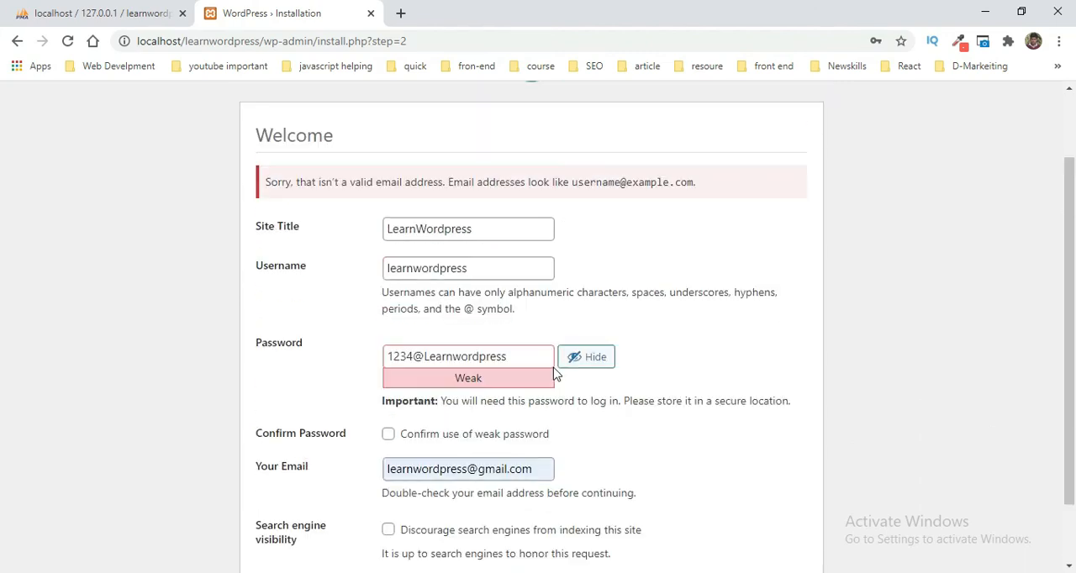
scroll(500, 350, "down", 1)
left_click(68, 42)
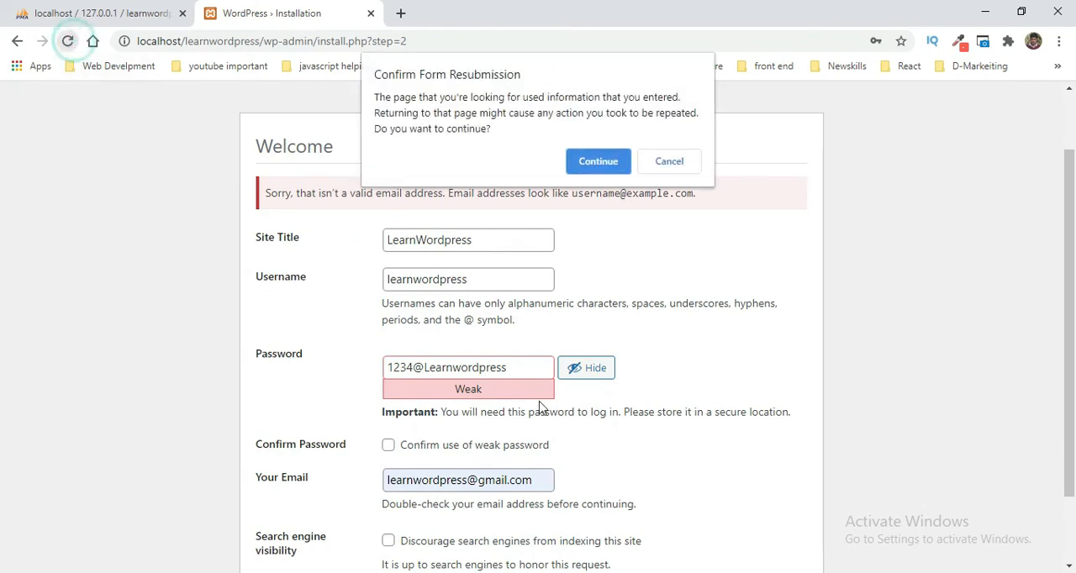
left_click(598, 162)
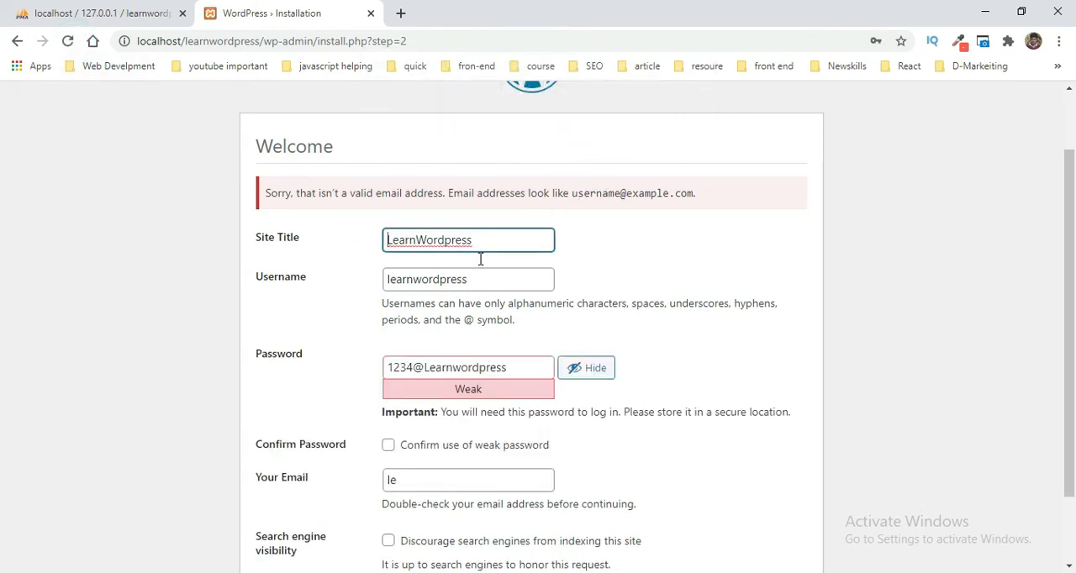
Step: Fill in the administrator's e-mail address from the saved suggestions and confirm the use of a weak password
scroll(480, 260, "down", 2)
left_click(442, 397)
left_click(460, 454)
left_click(596, 393)
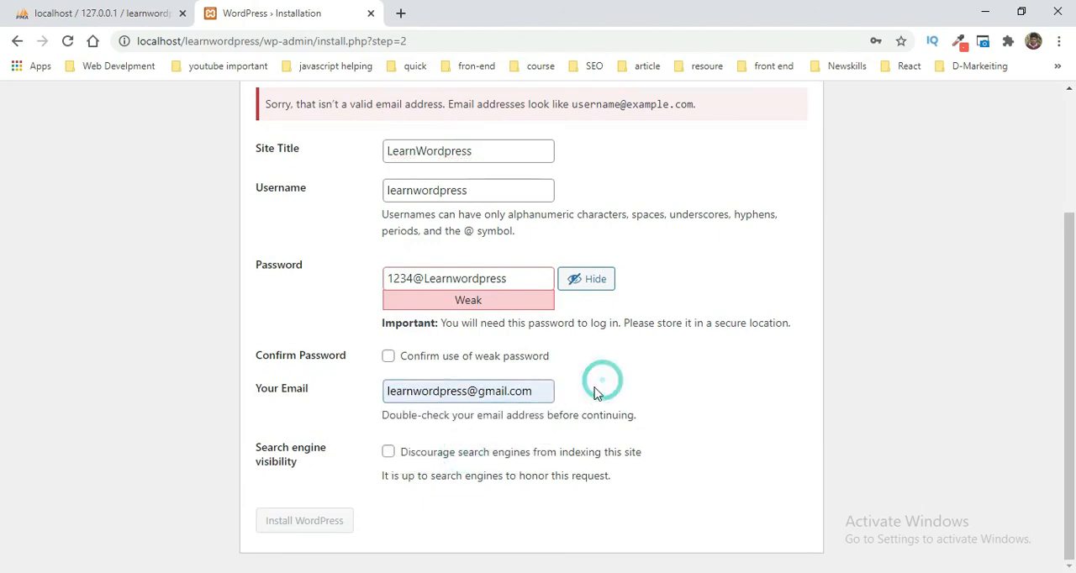
left_click(389, 358)
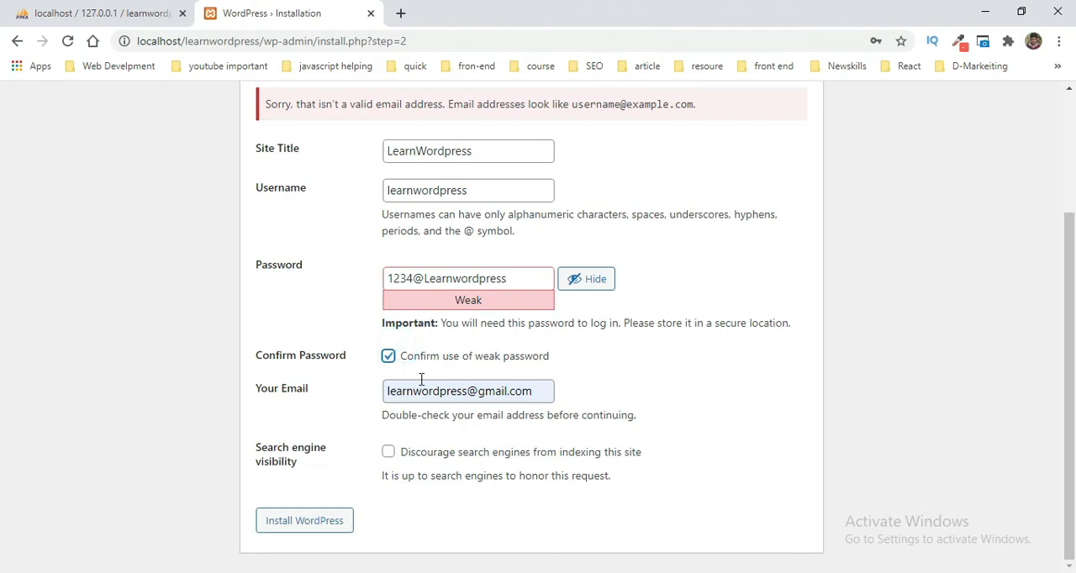
Step: Recheck the completed site details and start installing WordPress
scroll(421, 380, "up", 2)
scroll(356, 415, "down", 2)
left_click(479, 390)
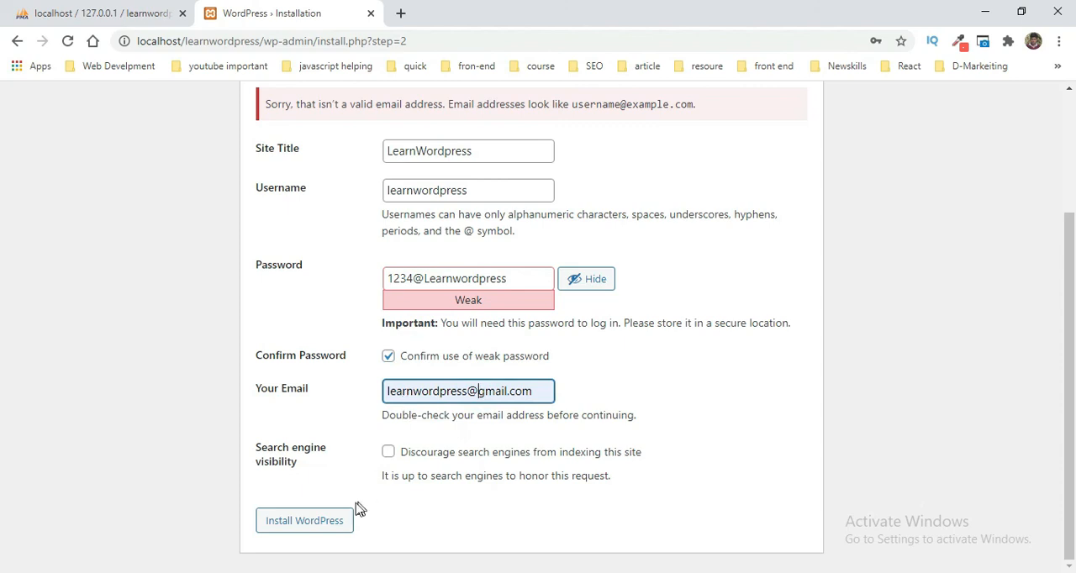
left_click(314, 521)
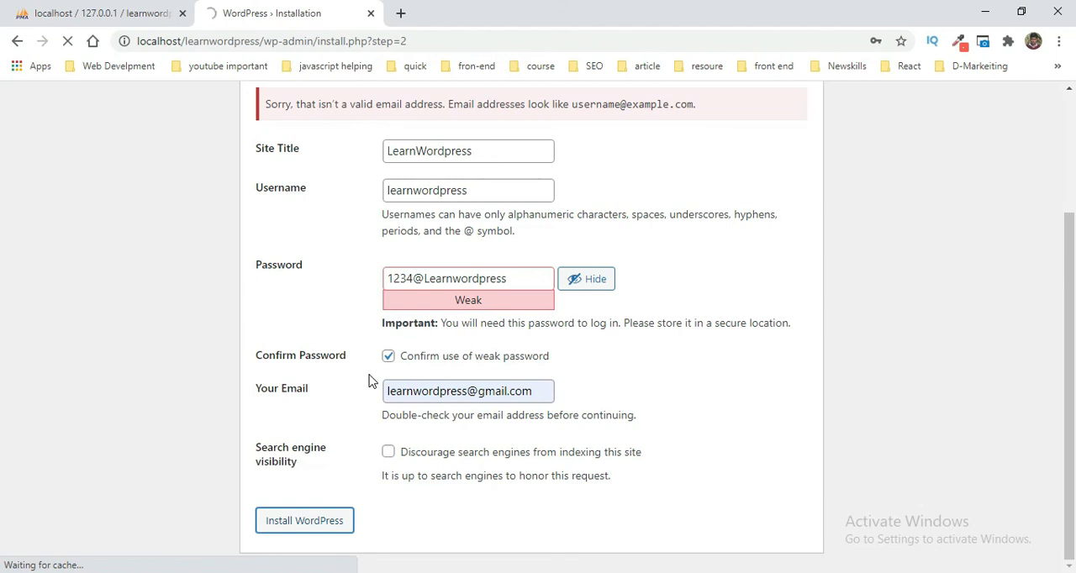
Step: Check the learnwordpress database in phpMyAdmin during the installation, and return to the WordPress installation page
left_click(148, 10)
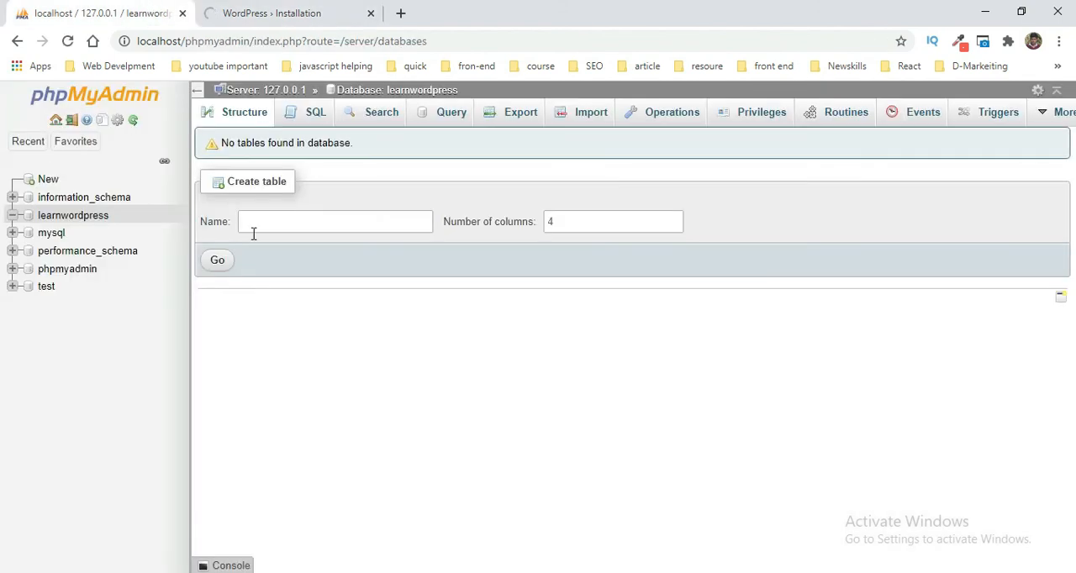
left_click(306, 8)
left_click(72, 8)
left_click(295, 6)
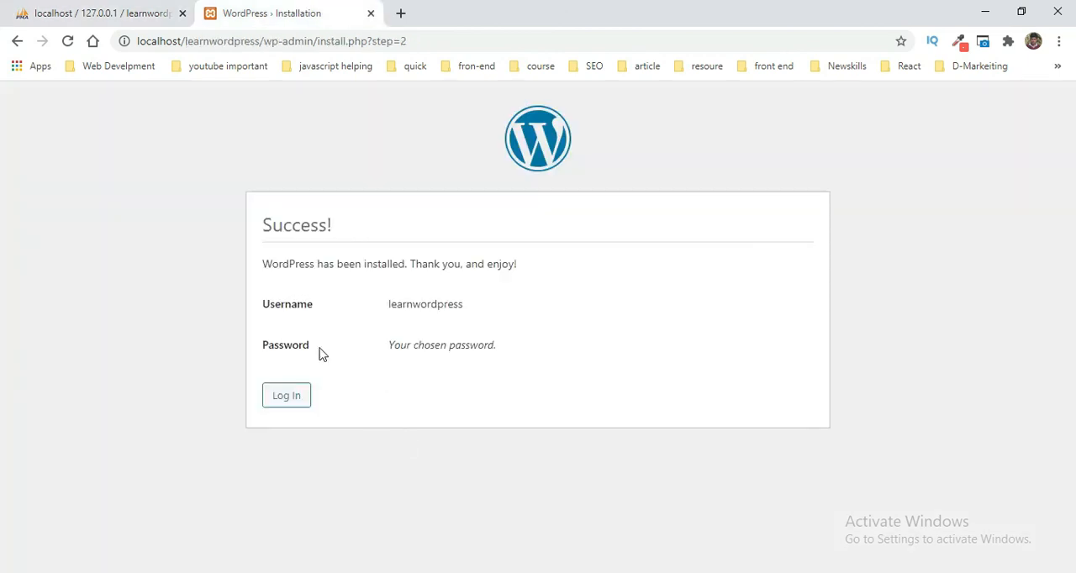
Step: Proceed from the installation success page to the login form and log in with the prefilled learnwordpress username and password
left_click(271, 400)
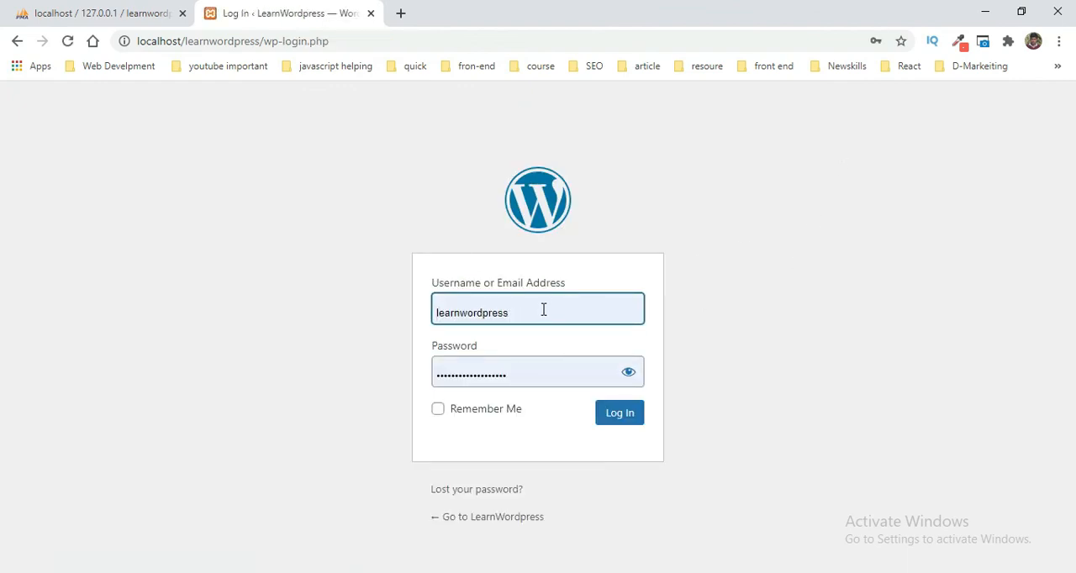
left_click(550, 307)
left_click(619, 348)
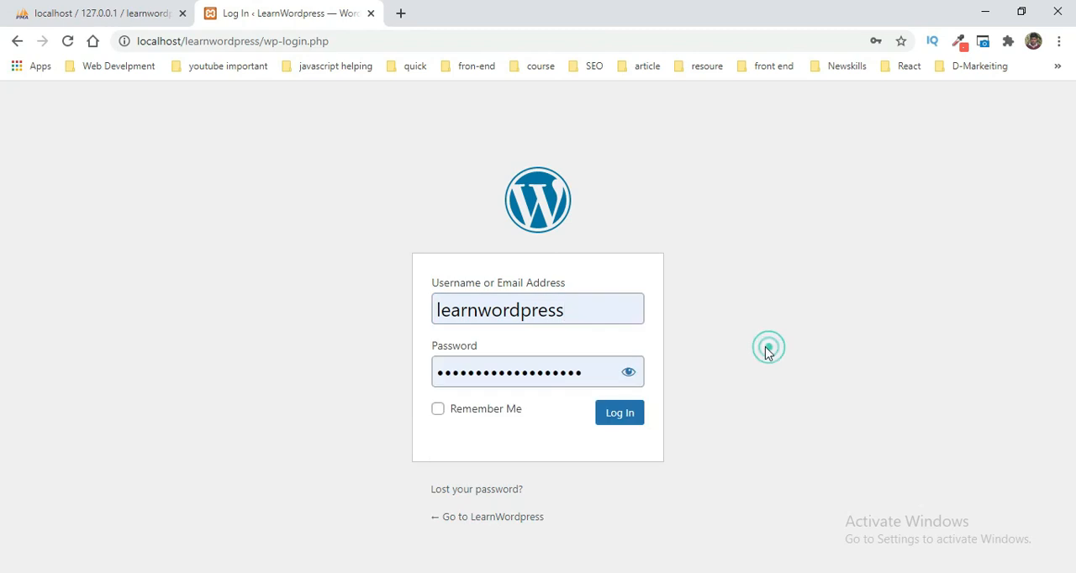
left_click(578, 309)
left_click(606, 274)
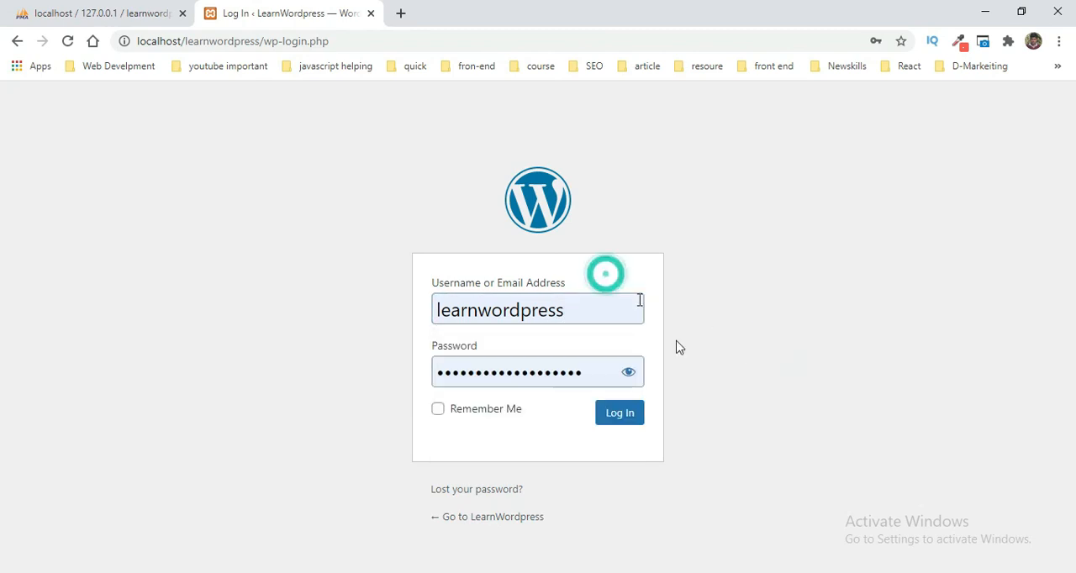
left_click(627, 422)
Step: Open the structure of the learnwordpress database in phpMyAdmin and review the tables WordPress created
left_click(42, 5)
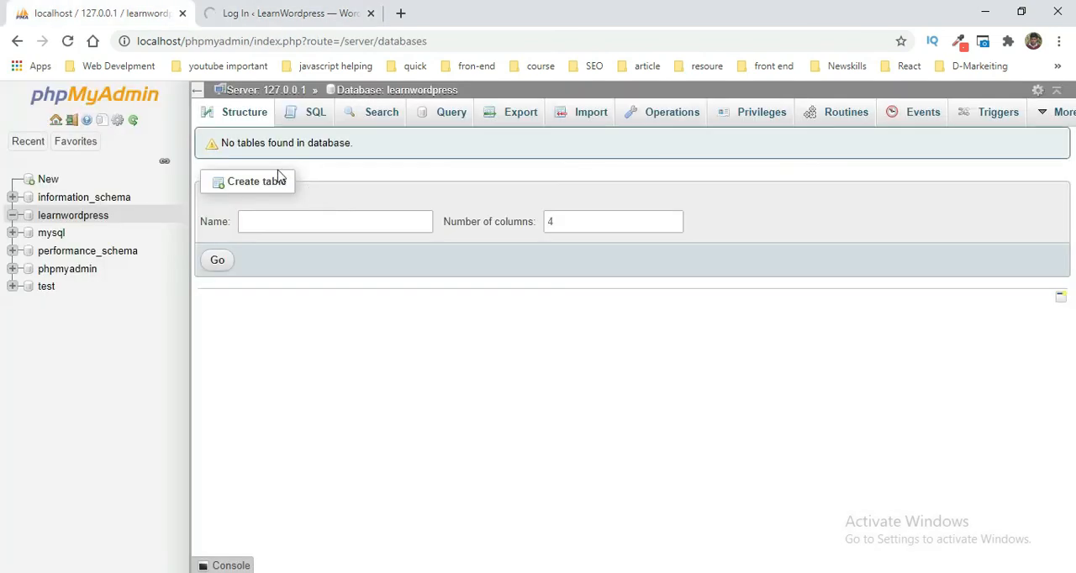
left_click(237, 114)
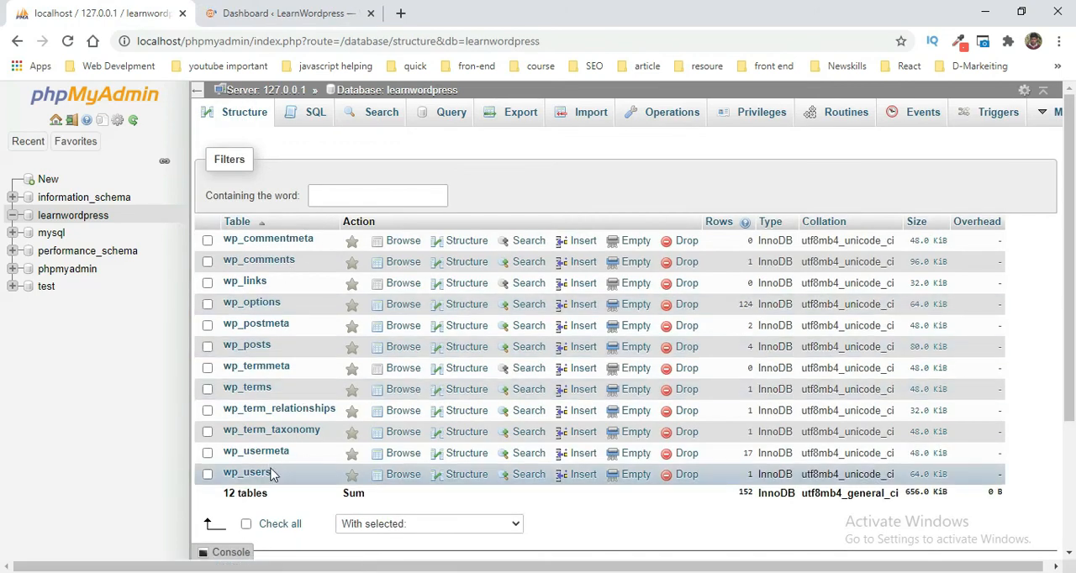
left_click_drag(269, 495, 217, 239)
left_click(681, 525)
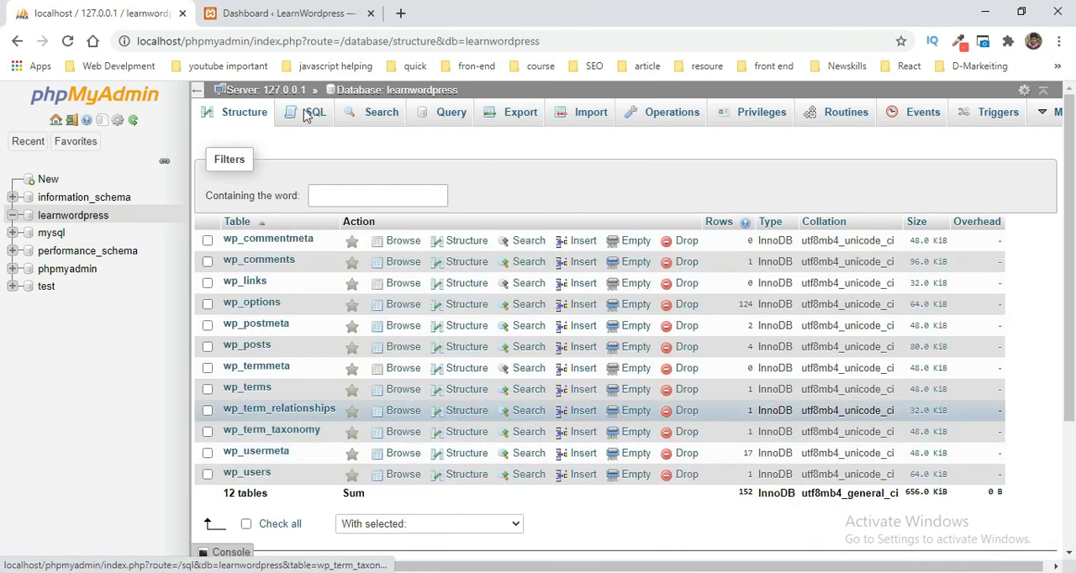
left_click(297, 13)
left_click(90, 11)
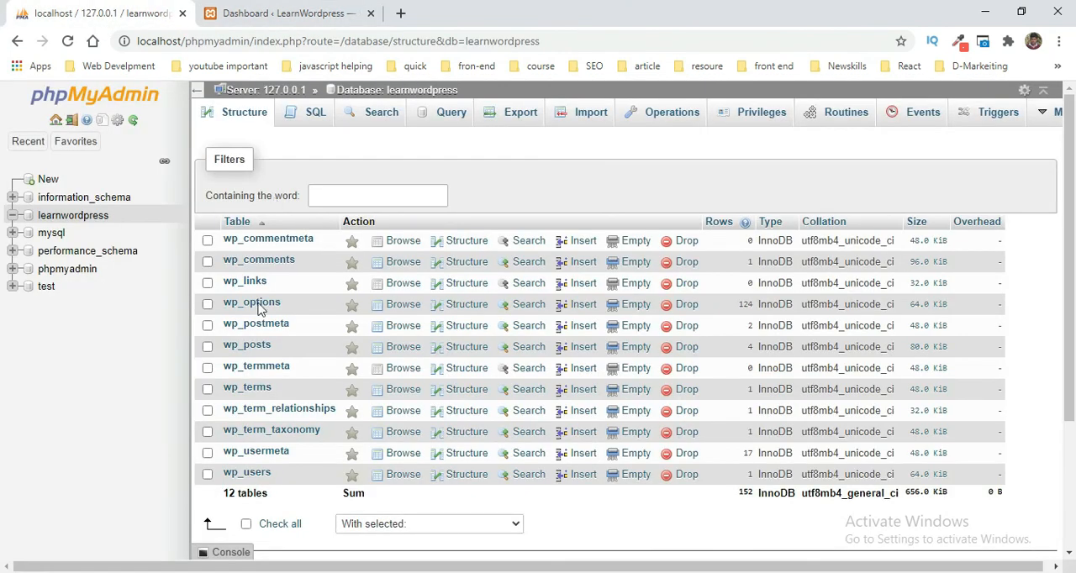
Step: Return to the WordPress dashboard and look through its widgets
left_click(272, 12)
scroll(321, 311, "down", 5)
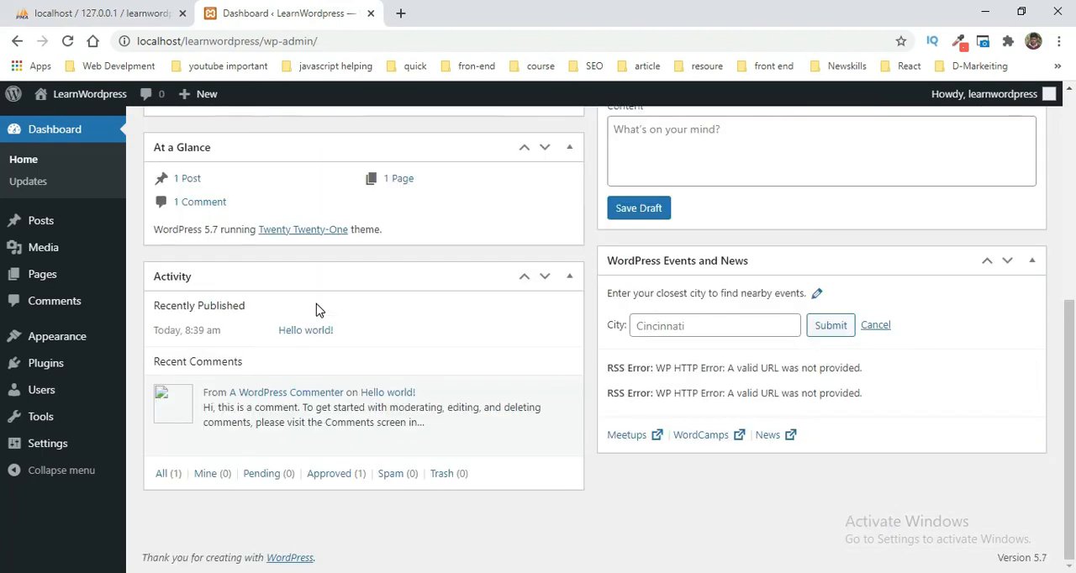
scroll(318, 310, "up", 5)
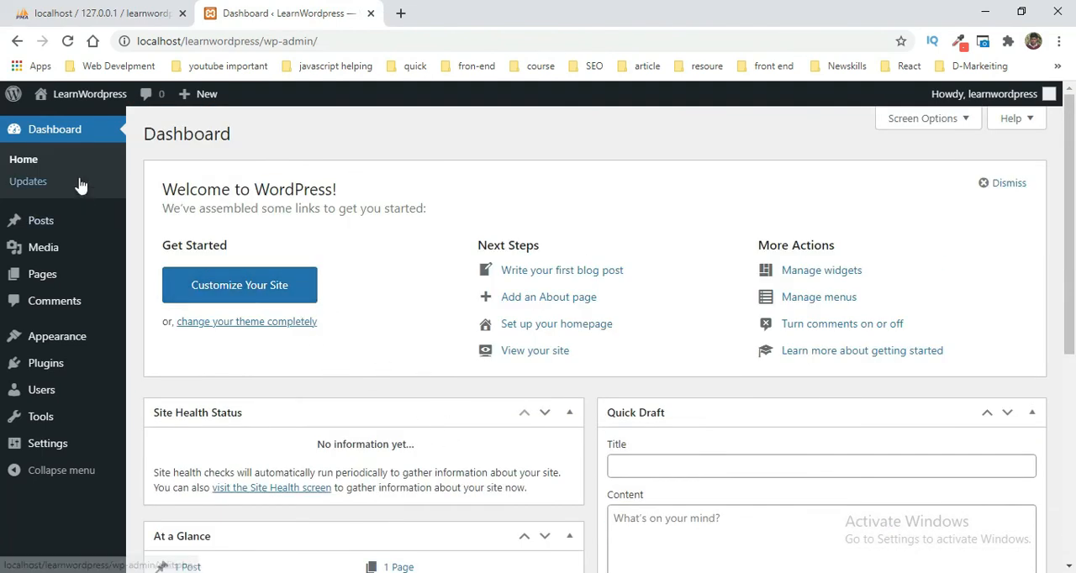
Step: Open the LearnWordpress site in a new tab from the dashboard and look through its front page
mouse_move(81, 99)
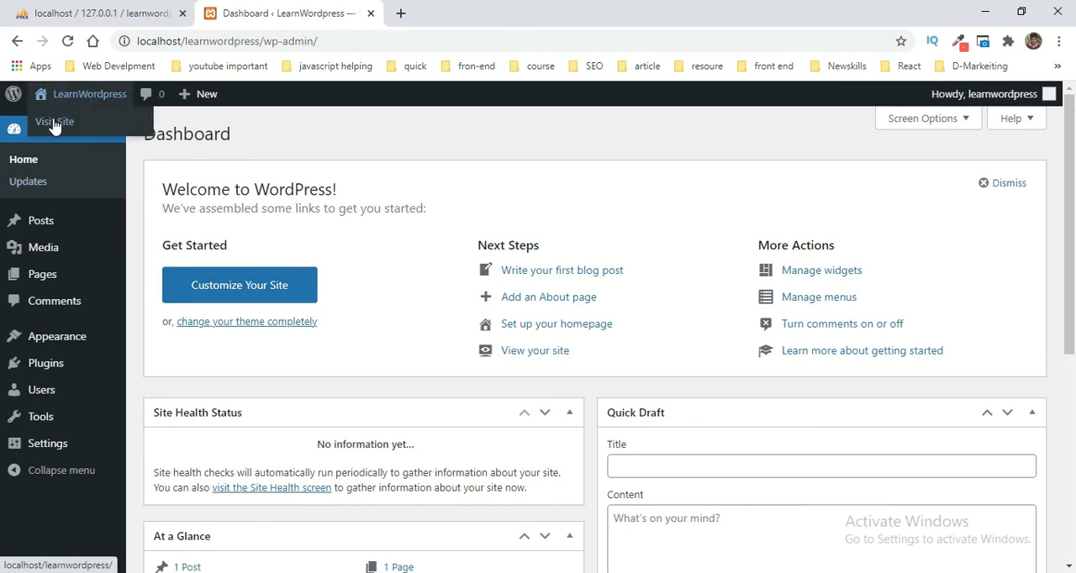
right_click(54, 125)
left_click(67, 132)
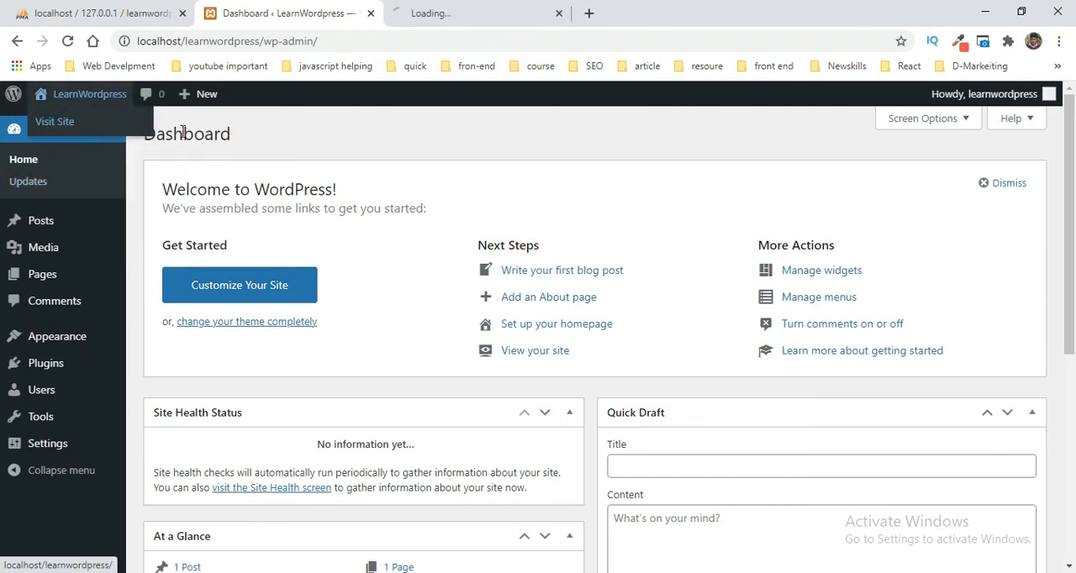
left_click(495, 14)
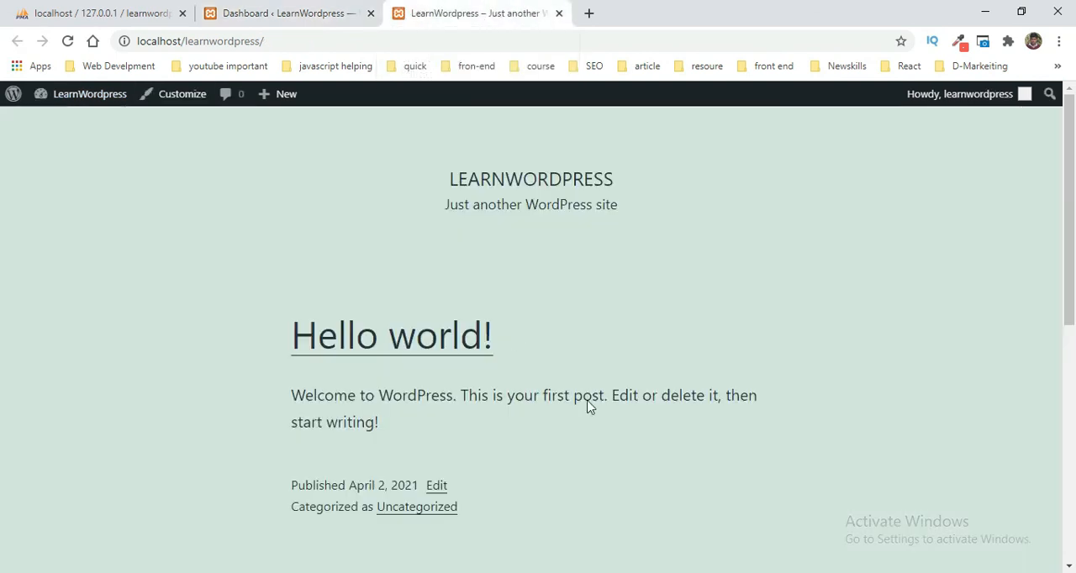
scroll(493, 309, "down", 6)
scroll(493, 310, "up", 6)
Step: Compare the dashboard with the public site and look over the front page down to its footer
left_click(281, 8)
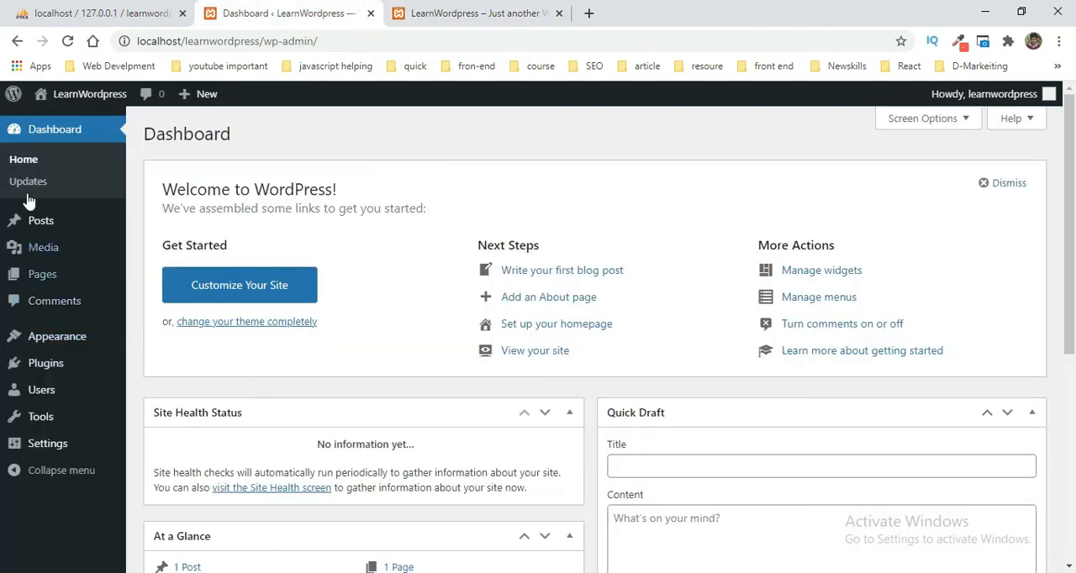
left_click(455, 7)
scroll(311, 283, "down", 6)
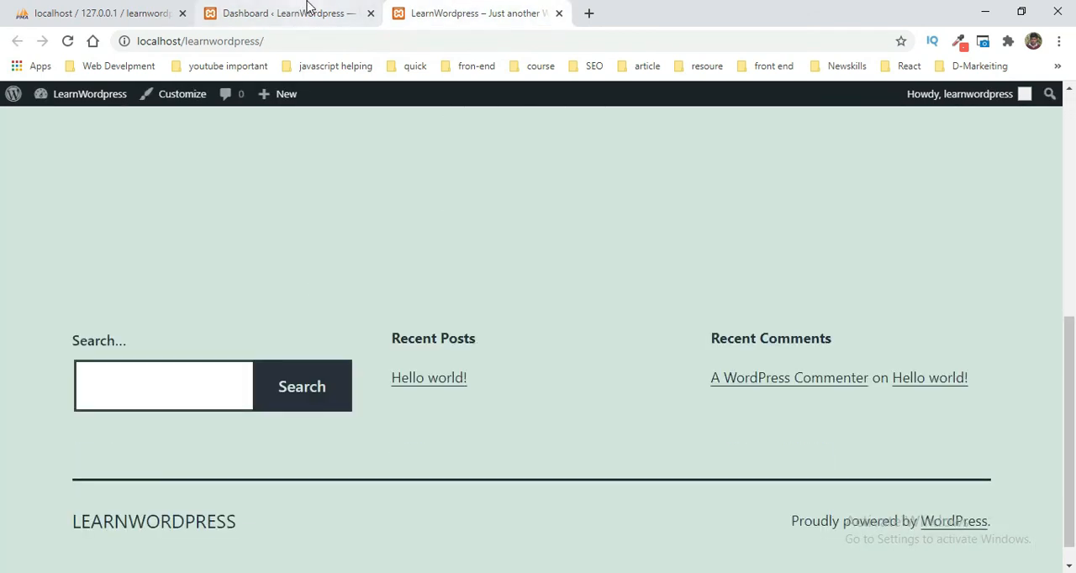
scroll(547, 367, "up", 7)
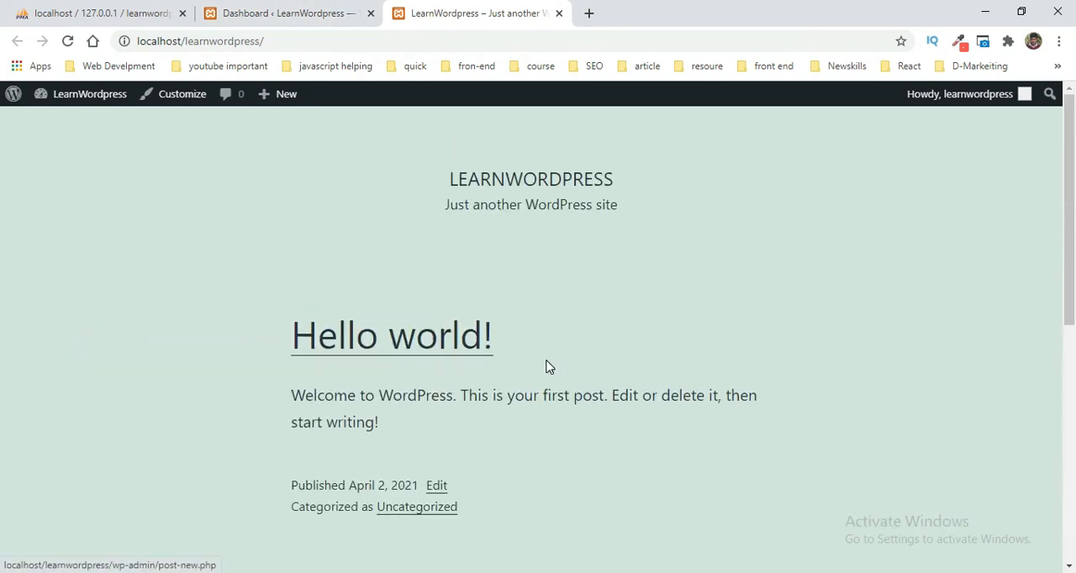
scroll(548, 368, "up", 1)
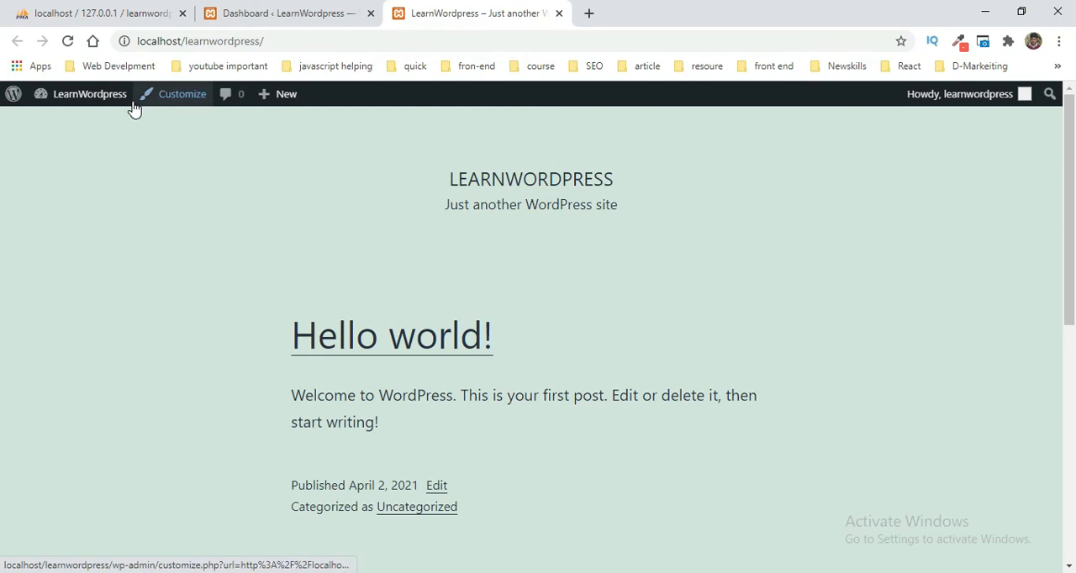
Step: Open an incognito window, load the copied site address localhost/learnwordpress/ in it and look through the page
left_click(1061, 41)
left_click(998, 102)
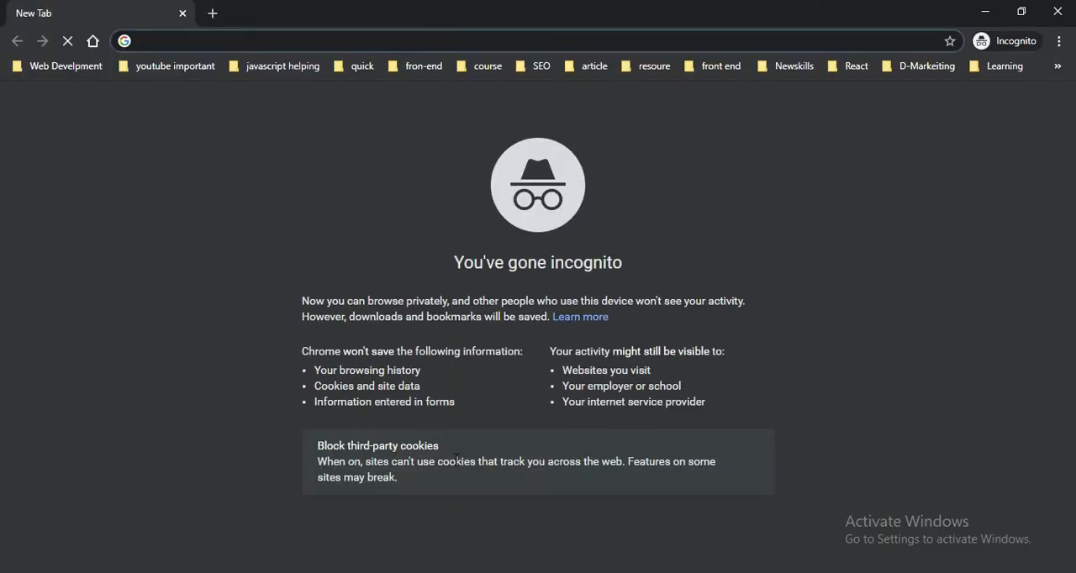
mouse_move(327, 572)
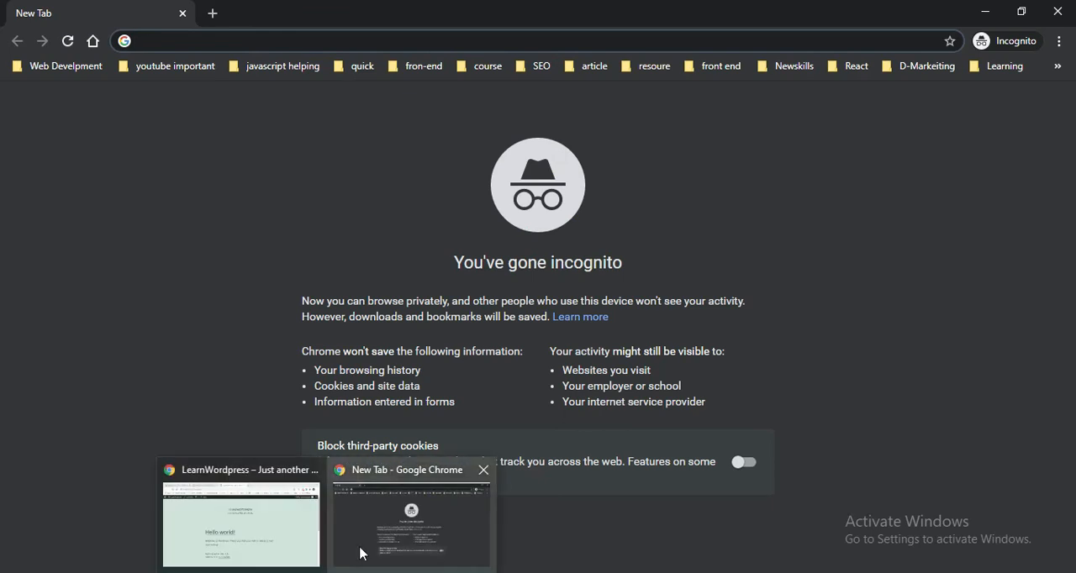
left_click(293, 538)
left_click(385, 42)
key("ctrl+c")
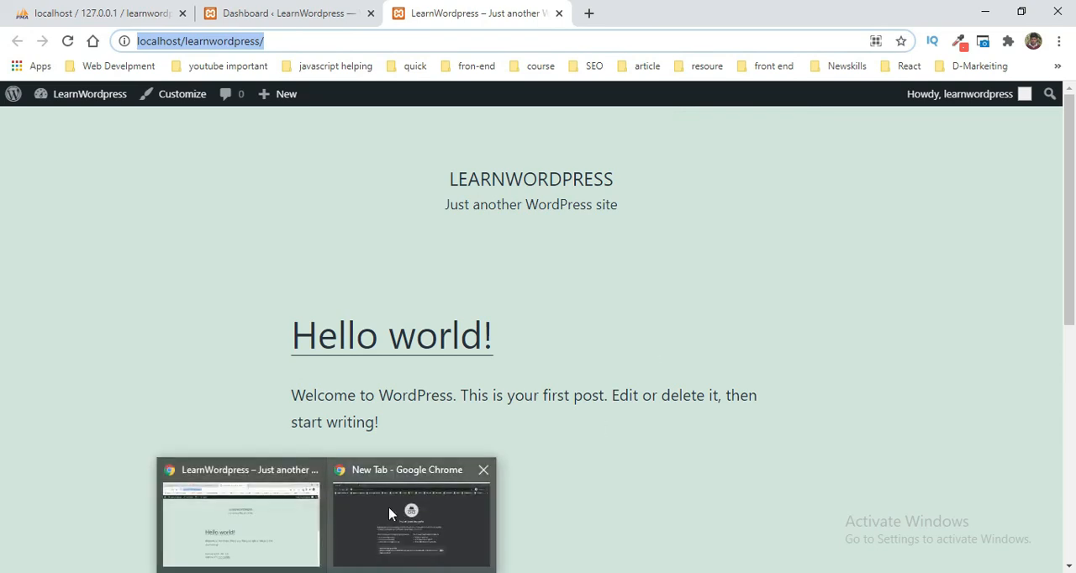
left_click(392, 508)
key("ctrl+v")
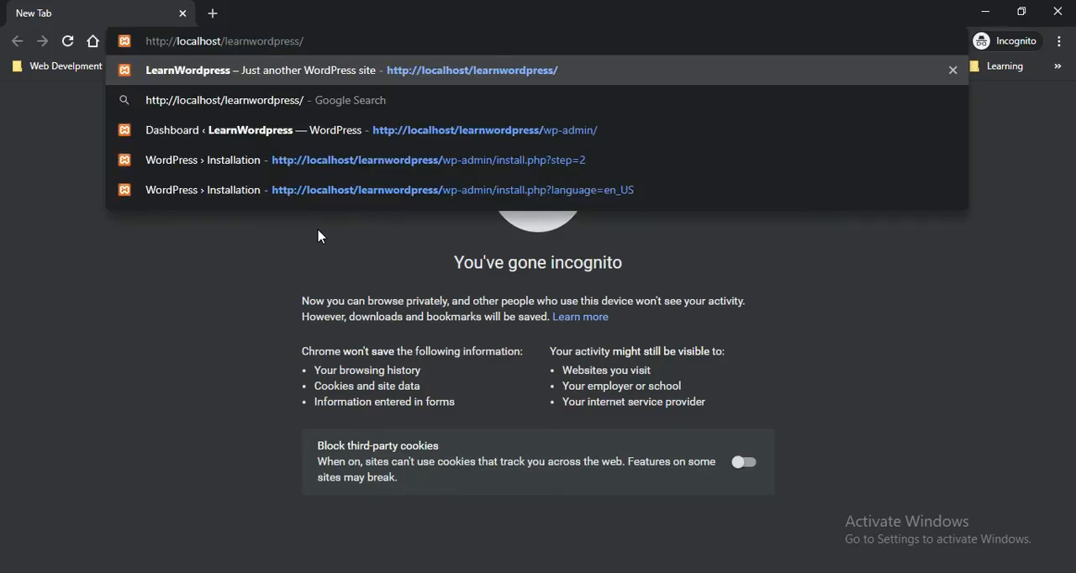
key("Return")
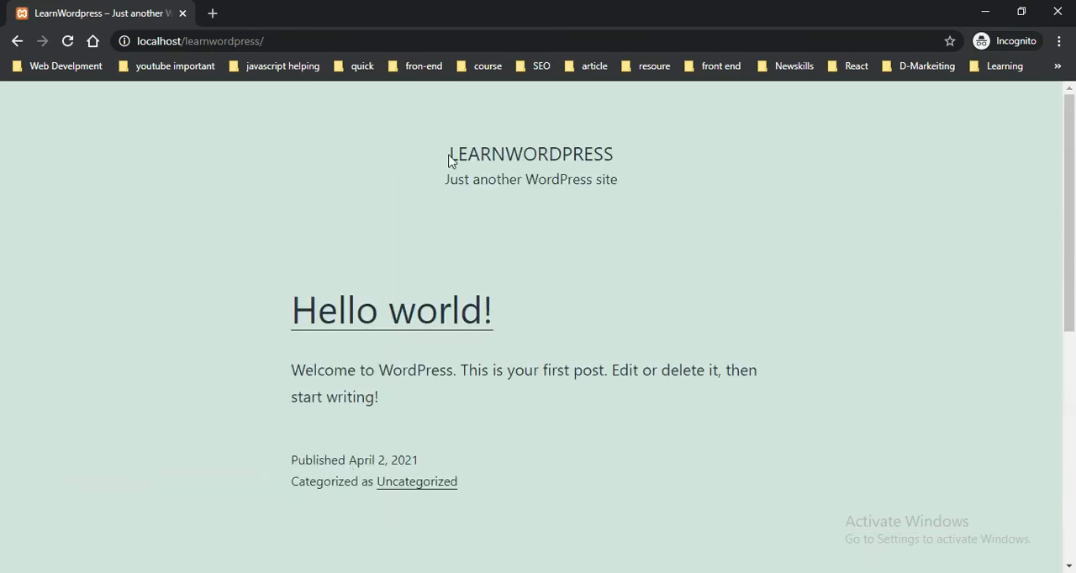
scroll(620, 233, "down", 5)
scroll(598, 355, "up", 5)
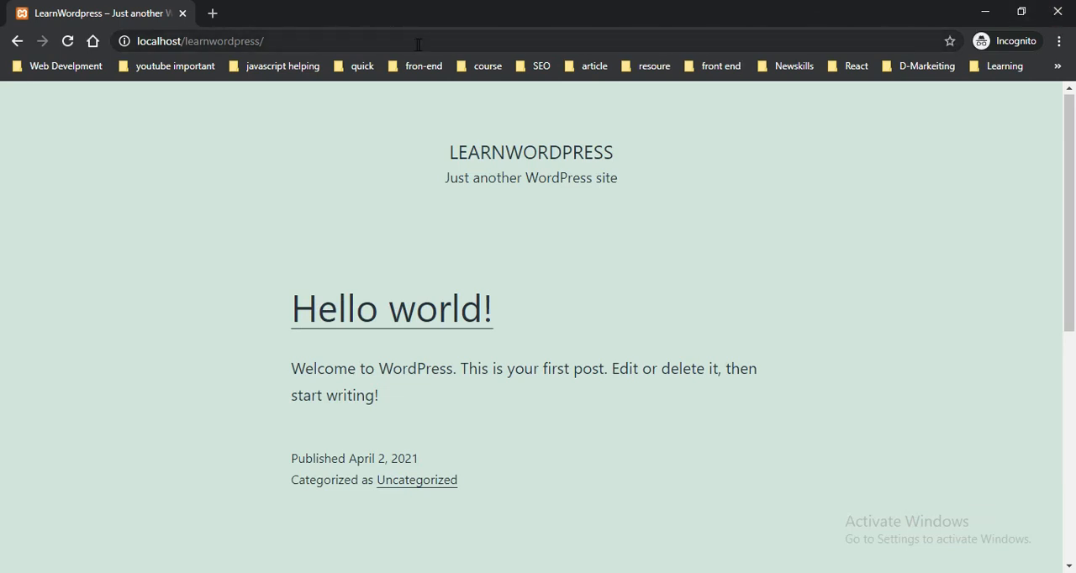
Step: Extend the site address to localhost/learnwordpress/wp-admin and load the admin login page
left_click(281, 43)
left_click(330, 39)
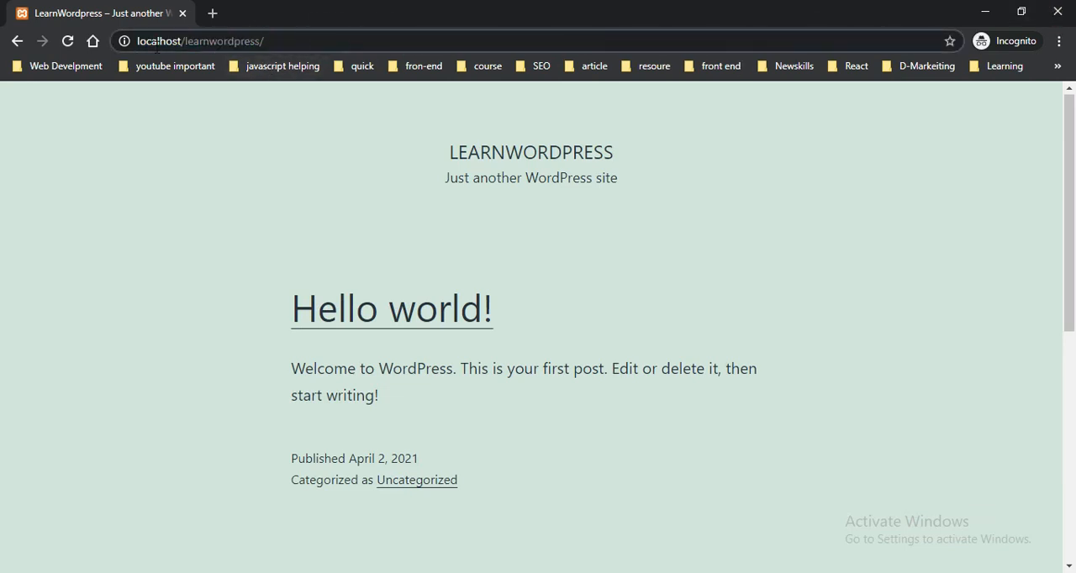
left_click(290, 42)
type("w")
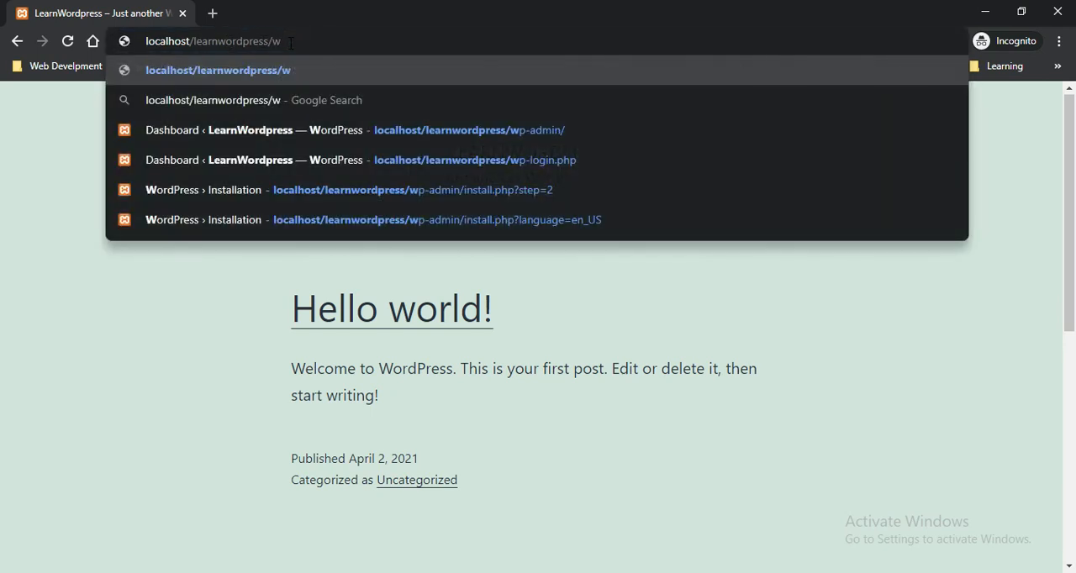
type("p-a")
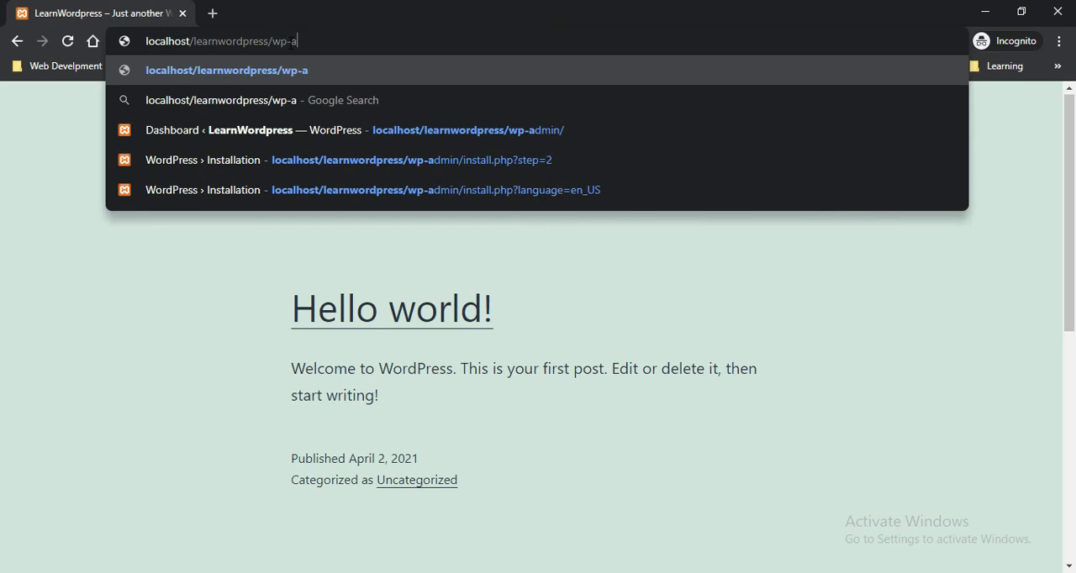
type("dmin")
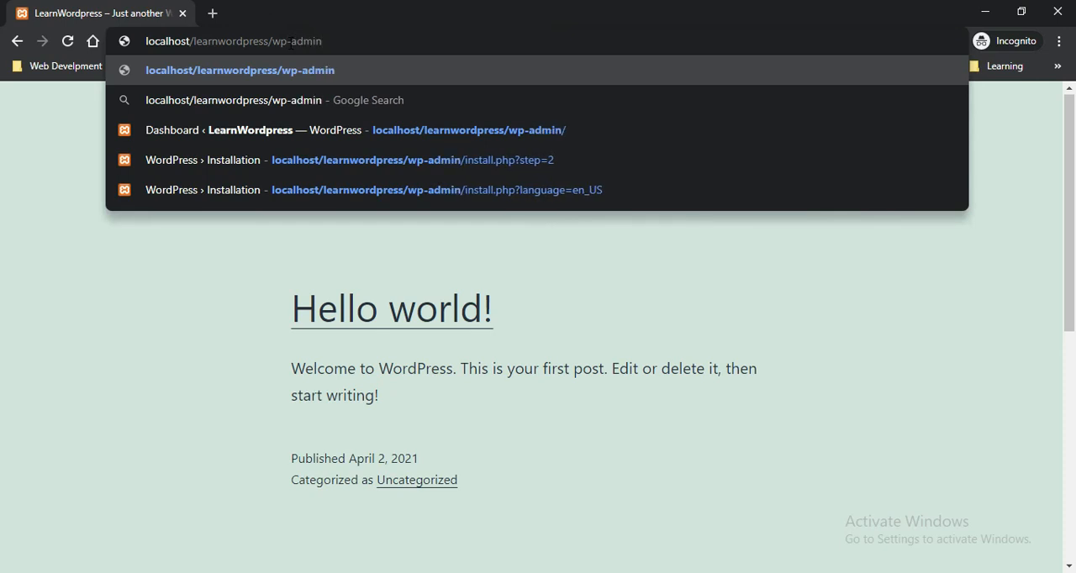
key("Return")
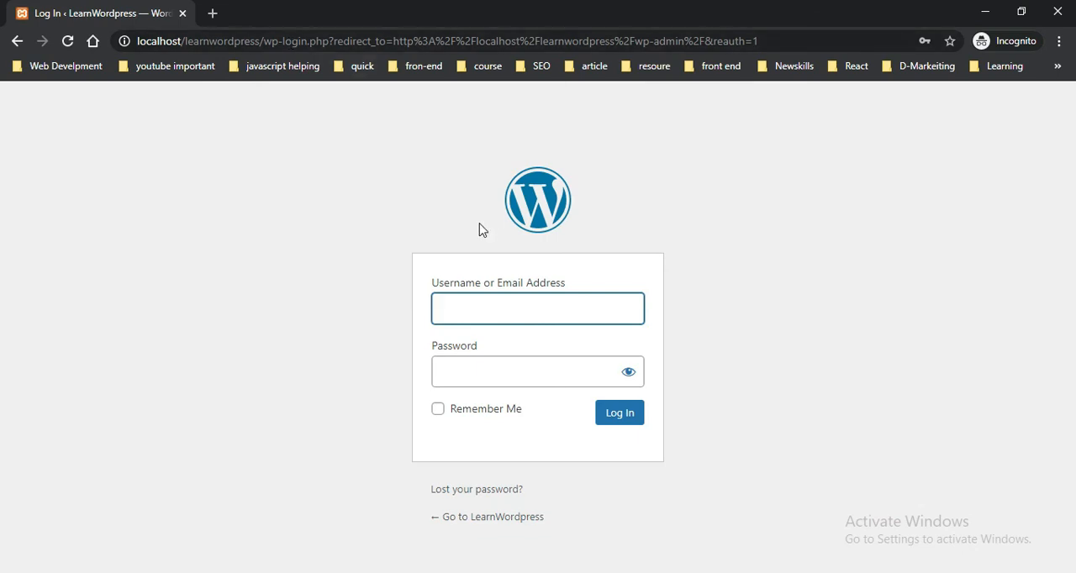
Step: Fill in the username and password from the saved learnwordpress login and log in to the admin area
left_click(510, 315)
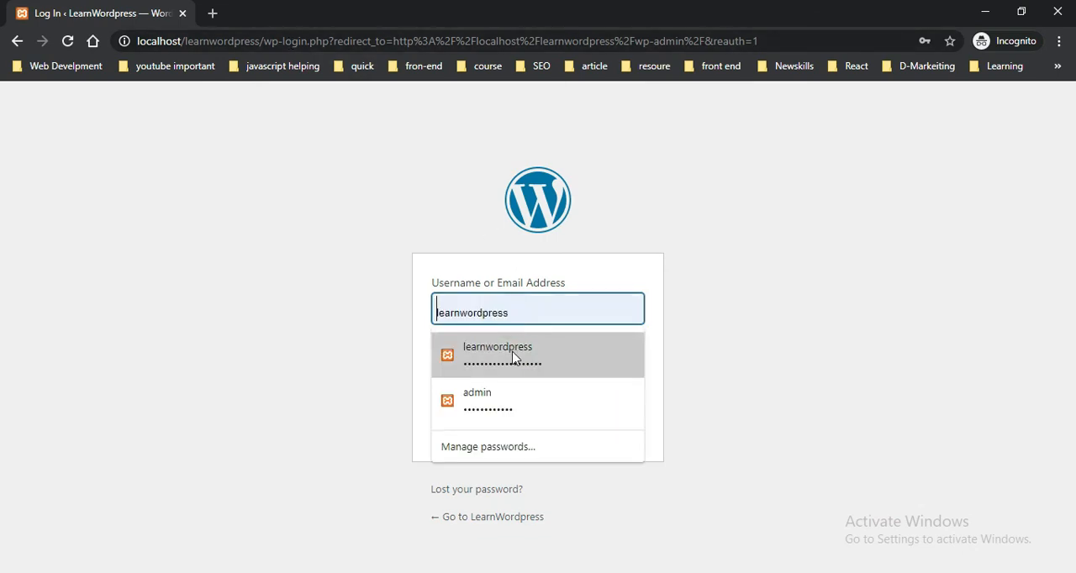
left_click(513, 356)
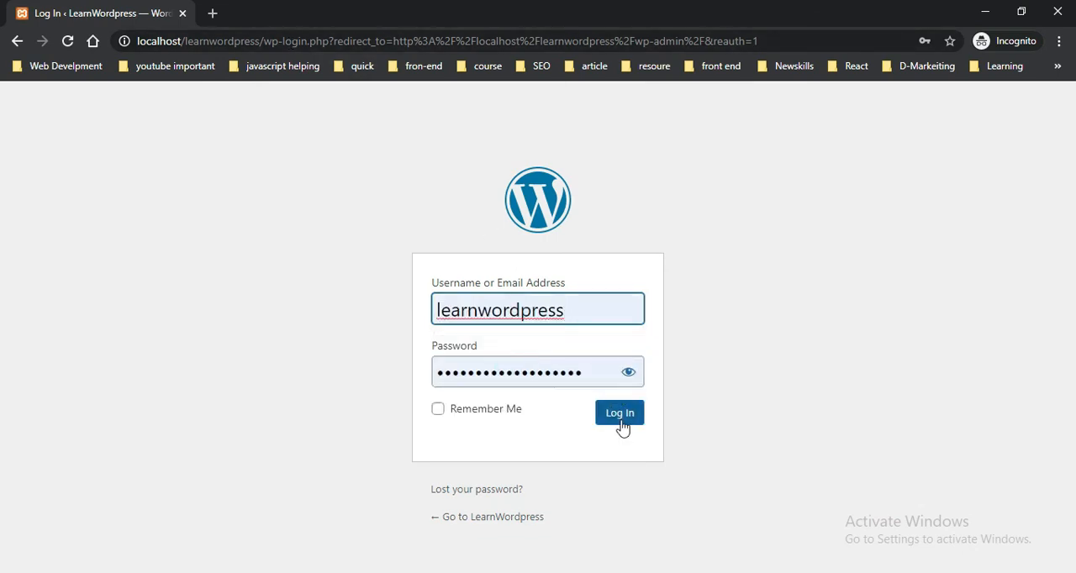
left_click(621, 419)
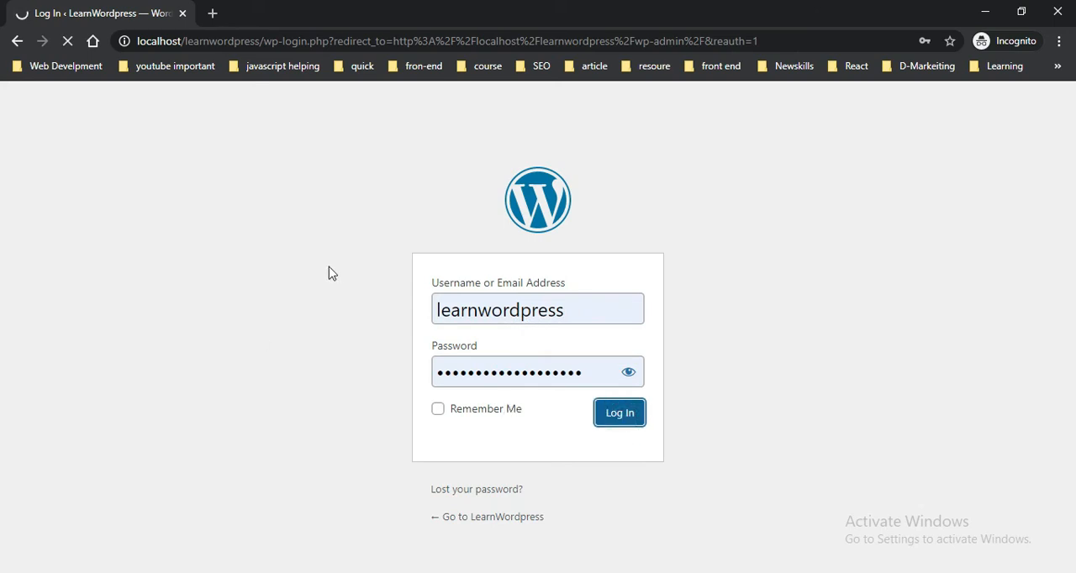
Step: Examine the site and wp-admin parts of the dashboard's address, and look over the dashboard's widgets
left_click(349, 40)
left_click(332, 41)
left_click(221, 40)
mouse_move(217, 40)
left_mouse_down()
mouse_move(255, 42)
mouse_move(199, 42)
left_mouse_up()
left_click(272, 39)
left_click_drag(264, 40, 353, 42)
left_click(394, 43)
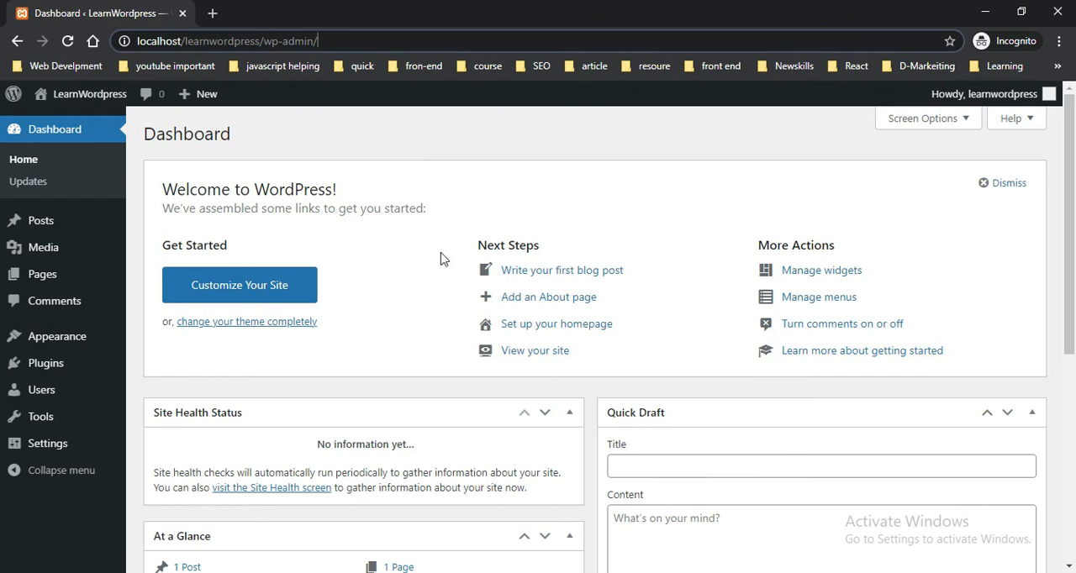
scroll(408, 357, "down", 5)
scroll(408, 363, "up", 5)
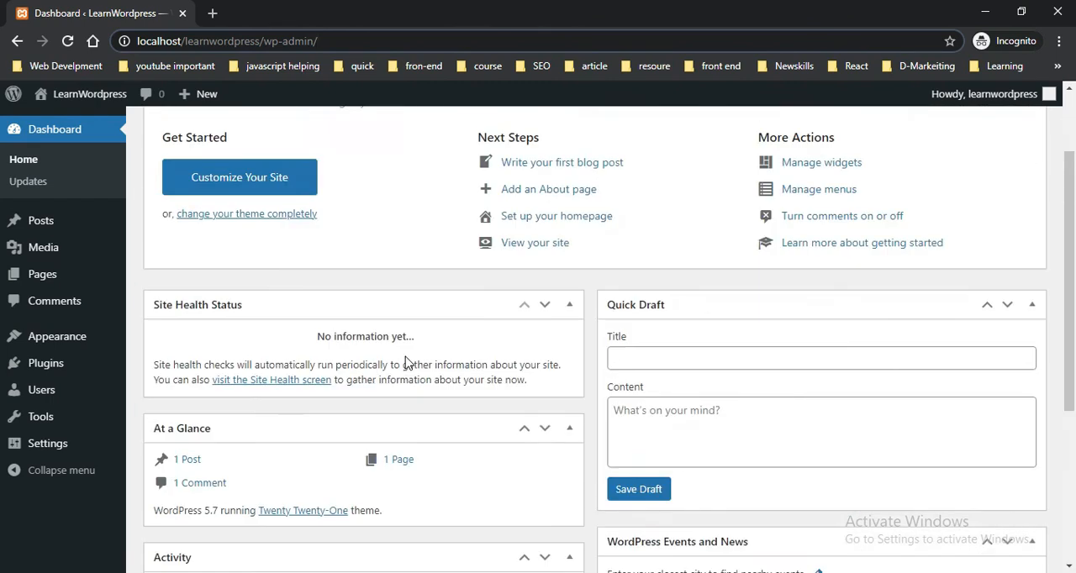